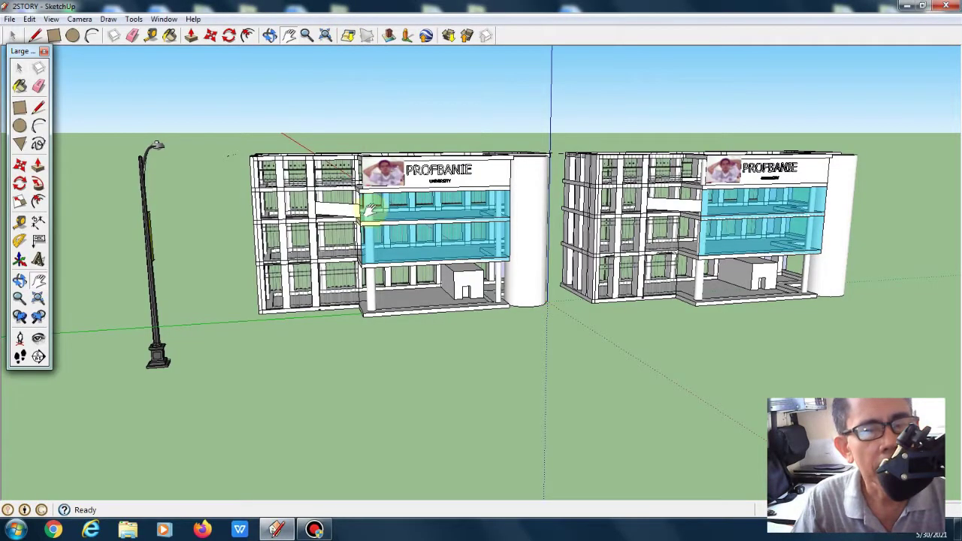
# Orbit, pan and zoom around the two glazed-facade buildings to view them frontally
pyautogui.click(22, 283)
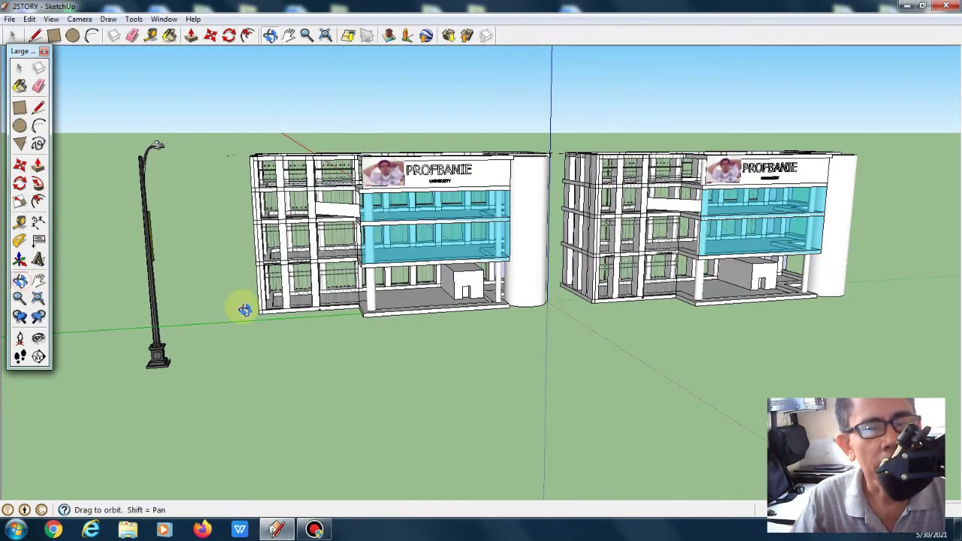
pyautogui.moveTo(242, 308)
pyautogui.mouseDown()
pyautogui.moveTo(458, 333)
pyautogui.moveTo(267, 324)
pyautogui.mouseUp()
pyautogui.scroll(2, 393, 337)
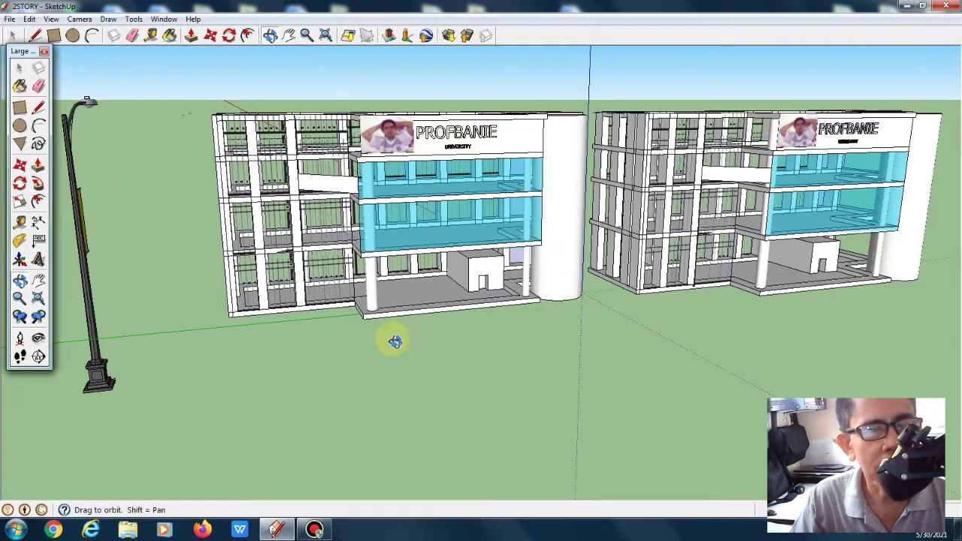
pyautogui.scroll(4, 406, 327)
pyautogui.moveTo(517, 241)
pyautogui.mouseDown()
pyautogui.moveTo(518, 316)
pyautogui.moveTo(494, 251)
pyautogui.mouseUp()
pyautogui.scroll(-3, 496, 252)
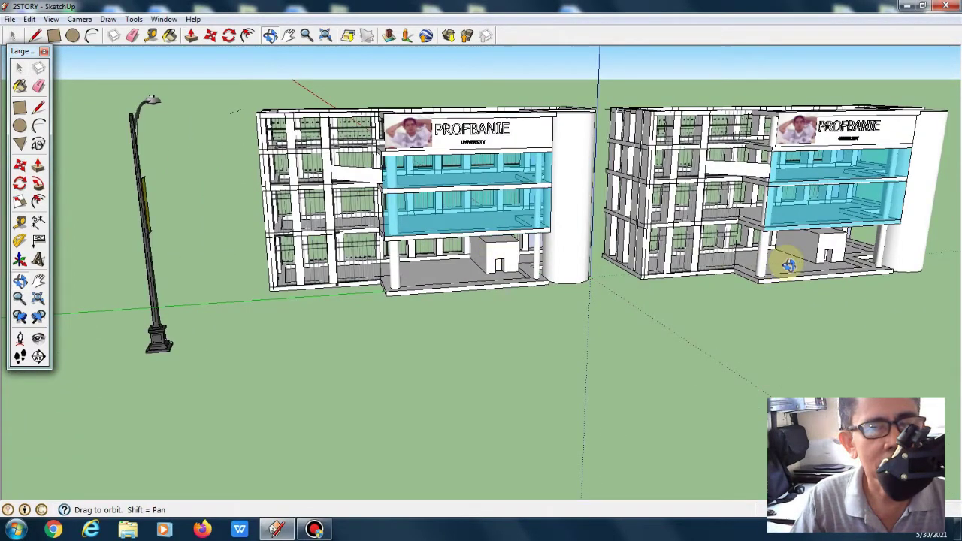
pyautogui.moveTo(769, 263)
pyautogui.mouseDown()
pyautogui.moveTo(674, 273)
pyautogui.moveTo(682, 283)
pyautogui.moveTo(666, 270)
pyautogui.mouseUp()
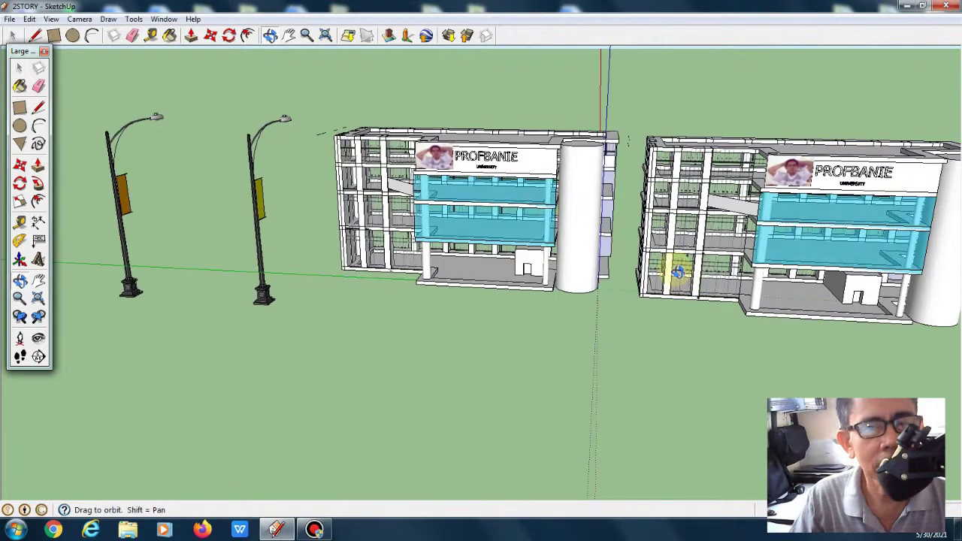
pyautogui.click(39, 281)
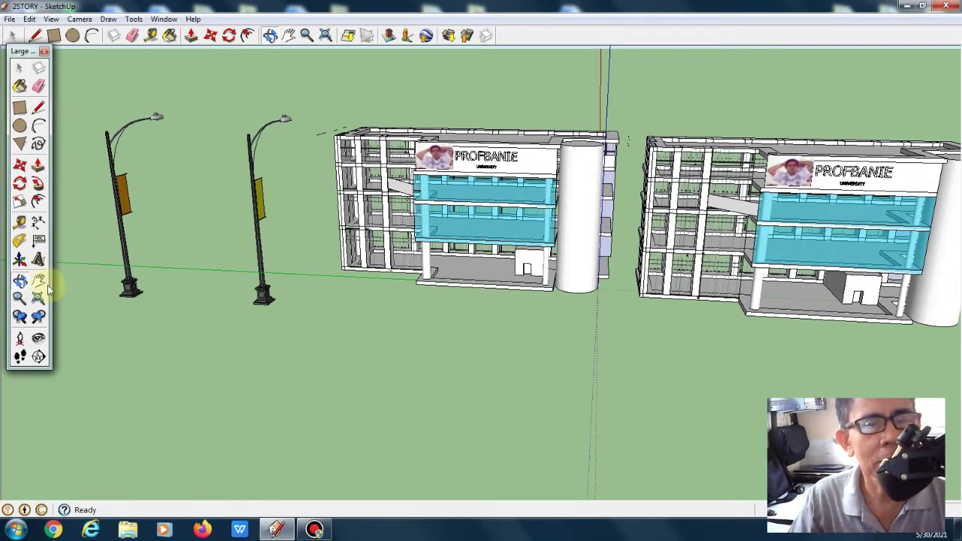
pyautogui.moveTo(485, 263); pyautogui.dragTo(372, 254)
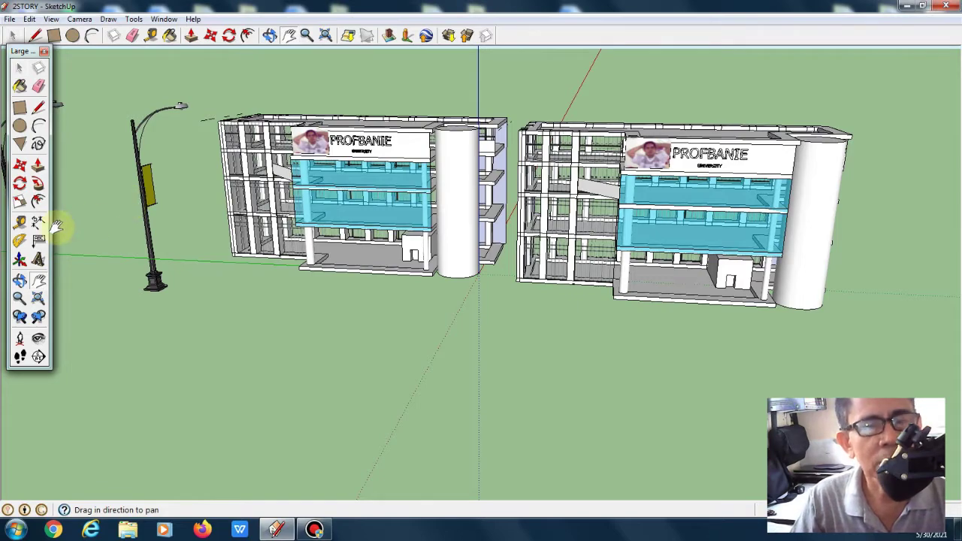
pyautogui.click(19, 281)
pyautogui.scroll(3, 386, 281)
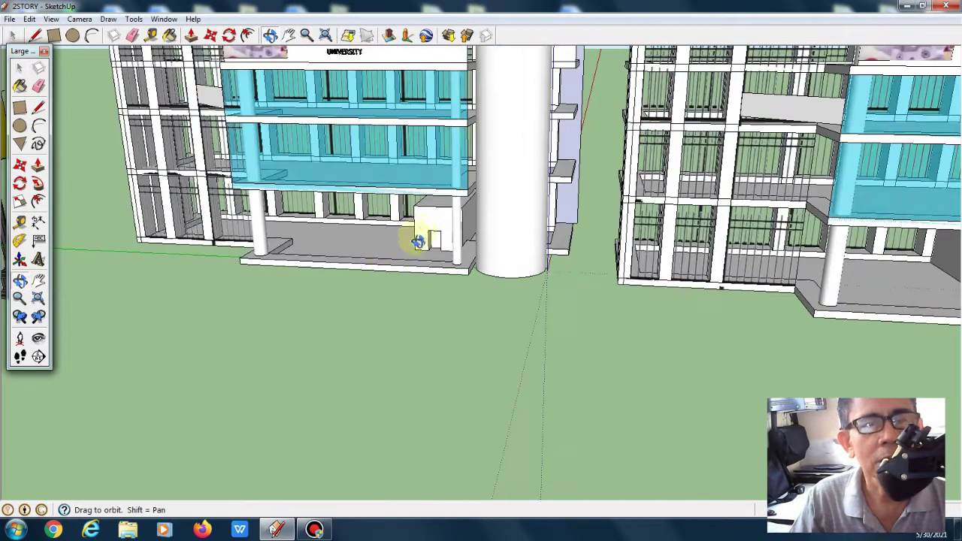
pyautogui.click(39, 281)
pyautogui.scroll(-3, 304, 278)
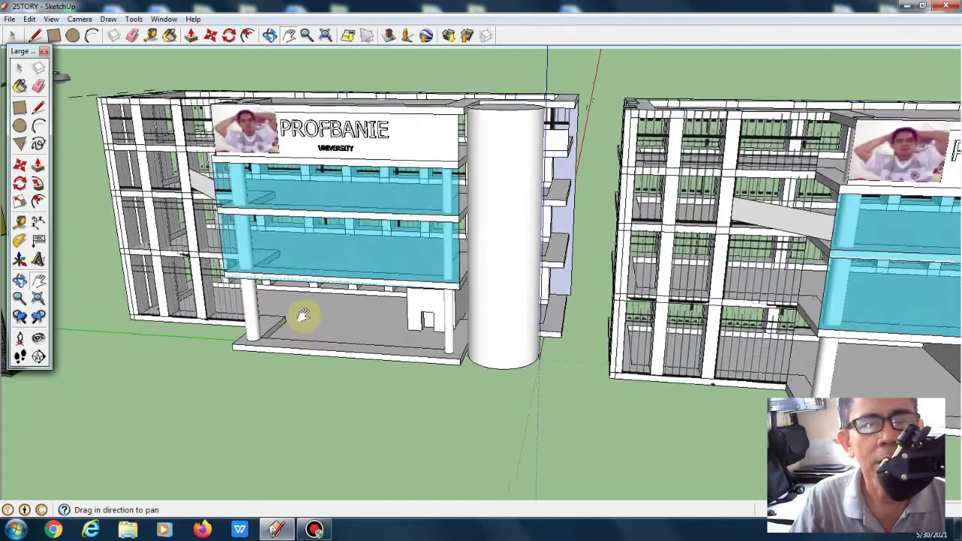
pyautogui.scroll(5, 329, 301)
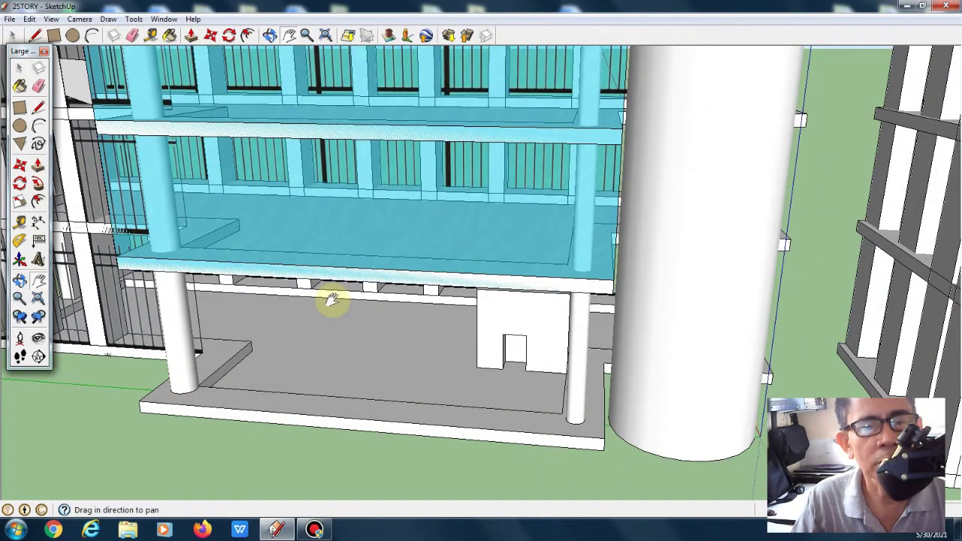
pyautogui.scroll(-3, 332, 299)
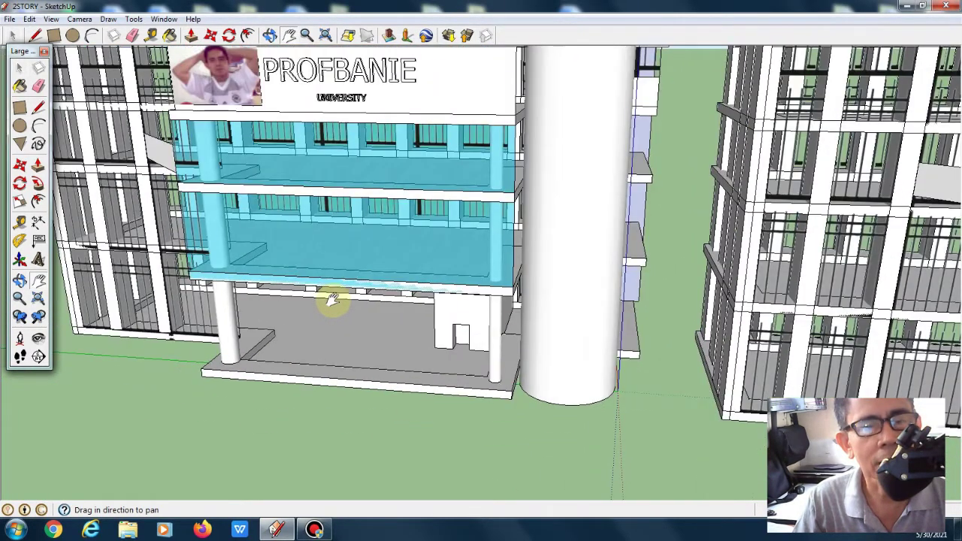
pyautogui.scroll(-3, 332, 299)
pyautogui.scroll(-2, 333, 299)
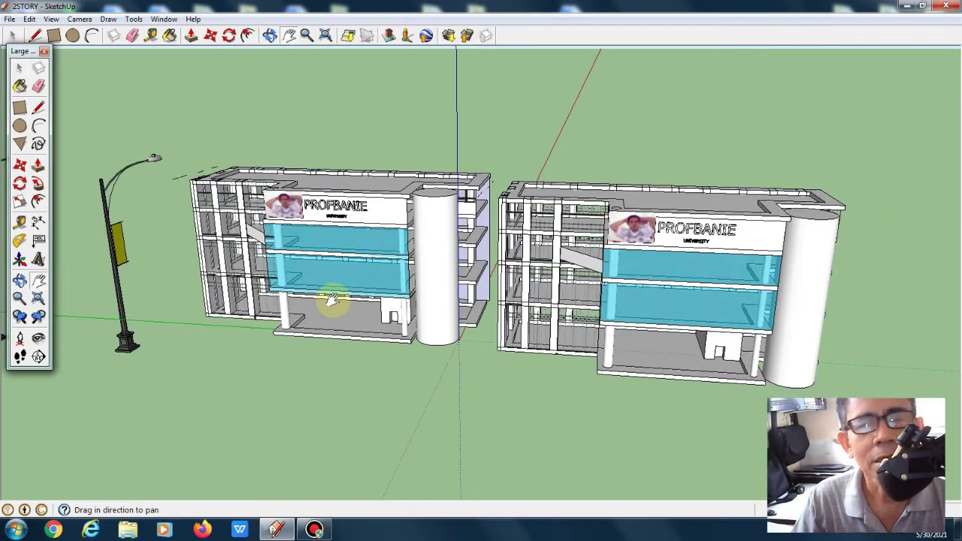
pyautogui.click(19, 281)
pyautogui.moveTo(258, 290)
pyautogui.mouseDown()
pyautogui.moveTo(397, 262)
pyautogui.moveTo(481, 264)
pyautogui.moveTo(457, 279)
pyautogui.mouseUp()
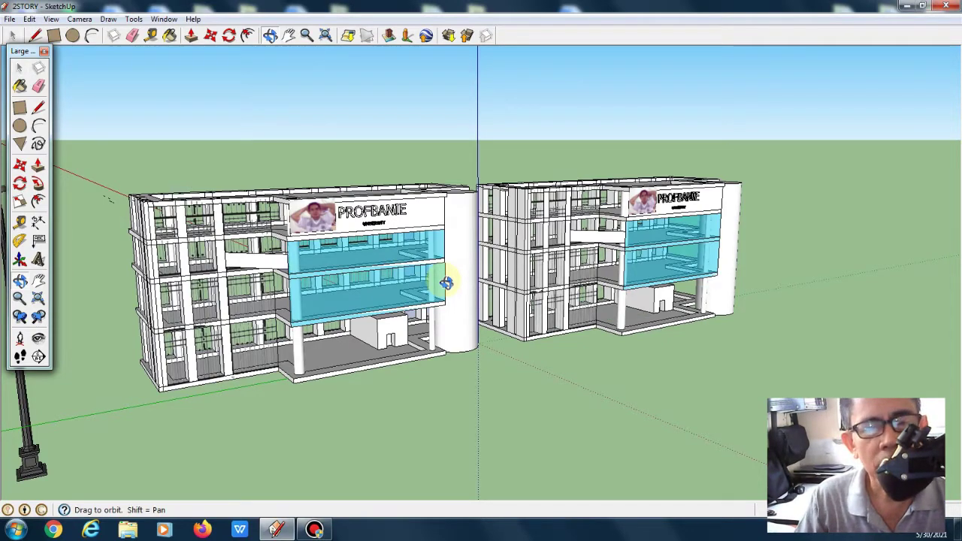
pyautogui.scroll(2, 365, 265)
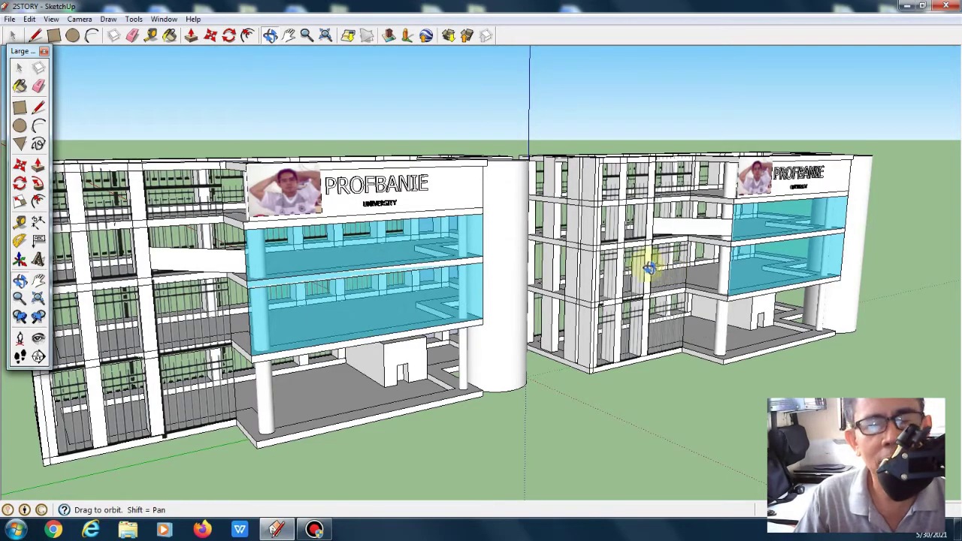
pyautogui.scroll(-2, 459, 279)
pyautogui.moveTo(394, 293)
pyautogui.mouseDown()
pyautogui.moveTo(546, 286)
pyautogui.moveTo(515, 311)
pyautogui.moveTo(348, 312)
pyautogui.mouseUp()
pyautogui.scroll(3, 348, 313)
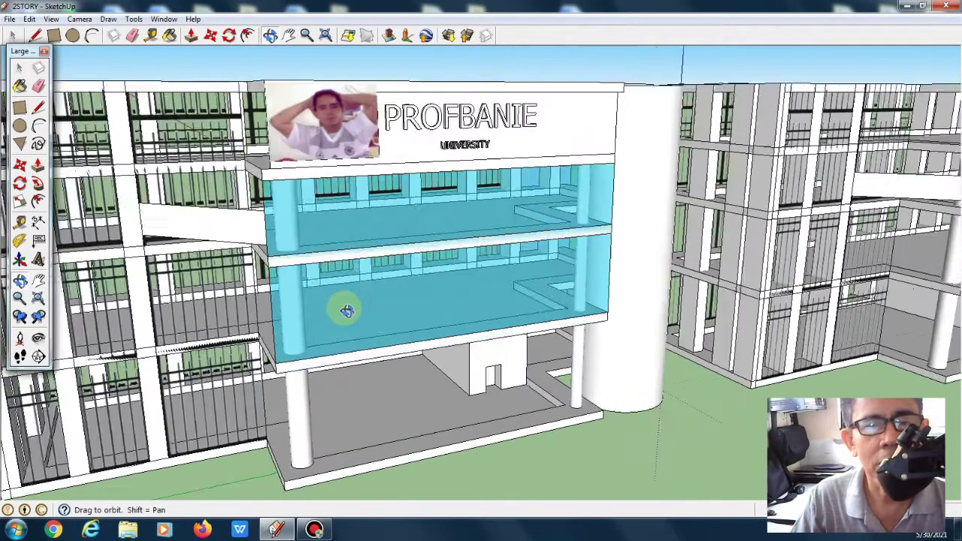
pyautogui.scroll(1, 347, 311)
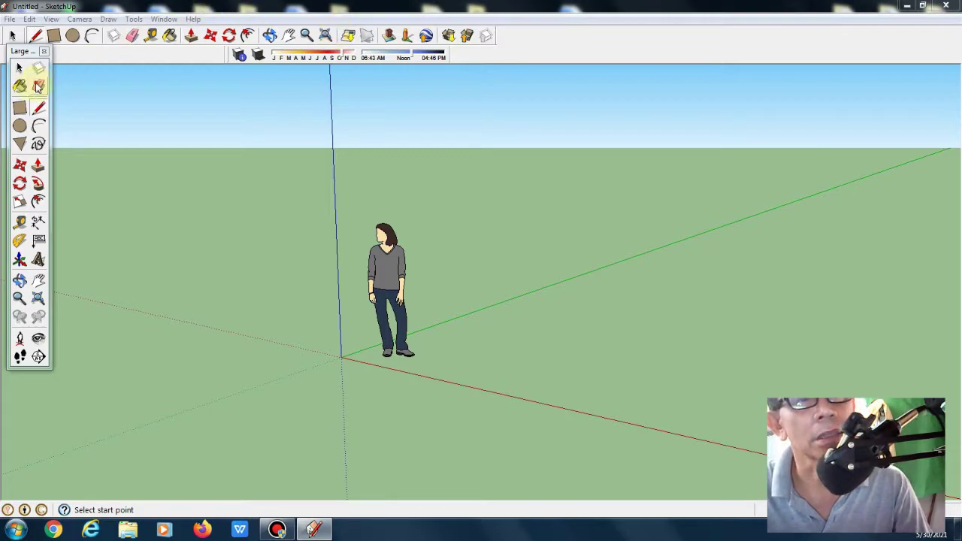
# Erase the default standing person figure and pan the empty ground into view
pyautogui.click(38, 86)
pyautogui.rightClick(381, 275)
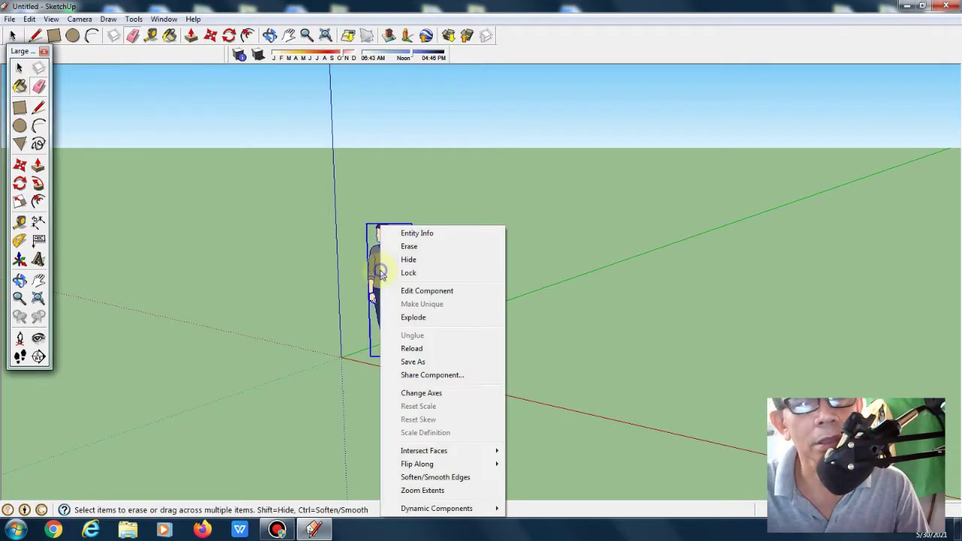
pyautogui.click(410, 248)
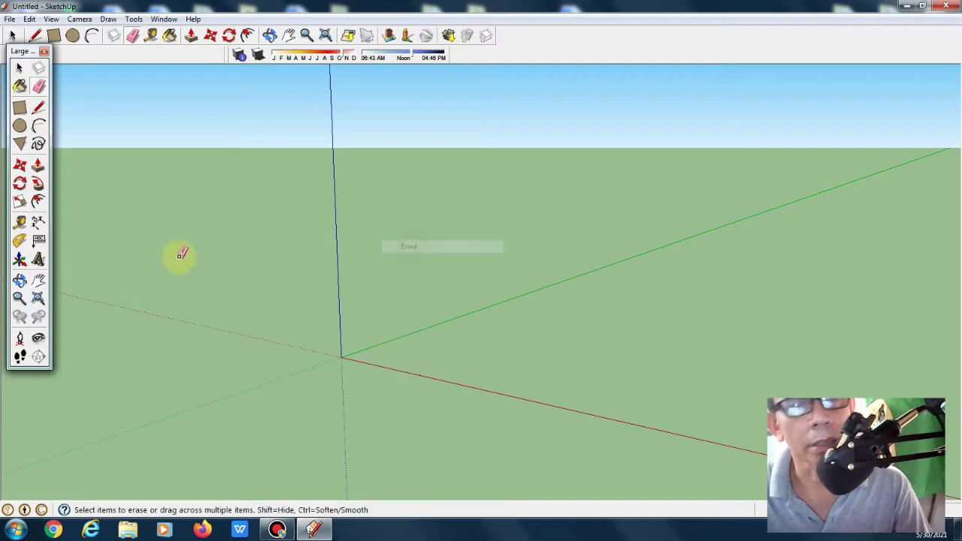
pyautogui.click(39, 281)
pyautogui.moveTo(421, 372); pyautogui.dragTo(262, 346)
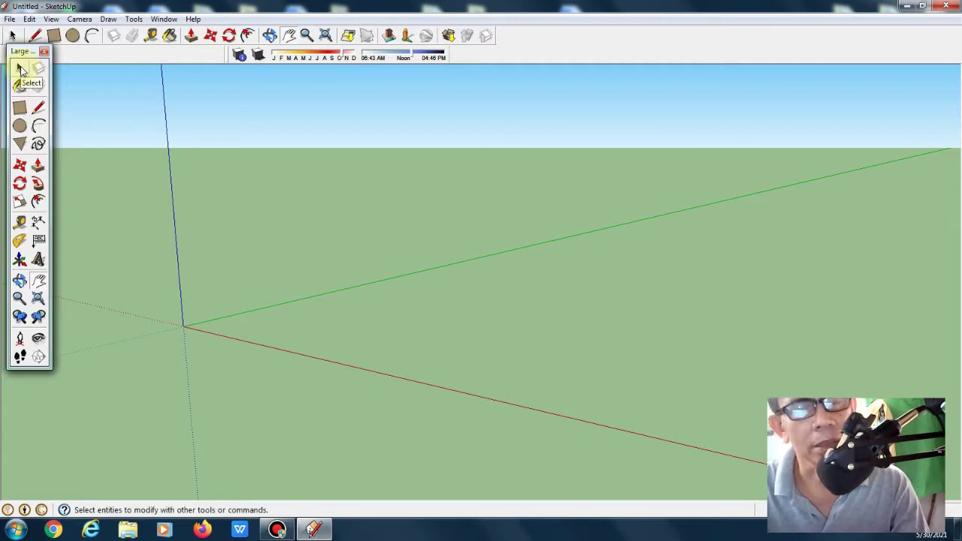
# Draw three adjoining ground rectangles, each starting at the previous face's corner
pyautogui.click(19, 108)
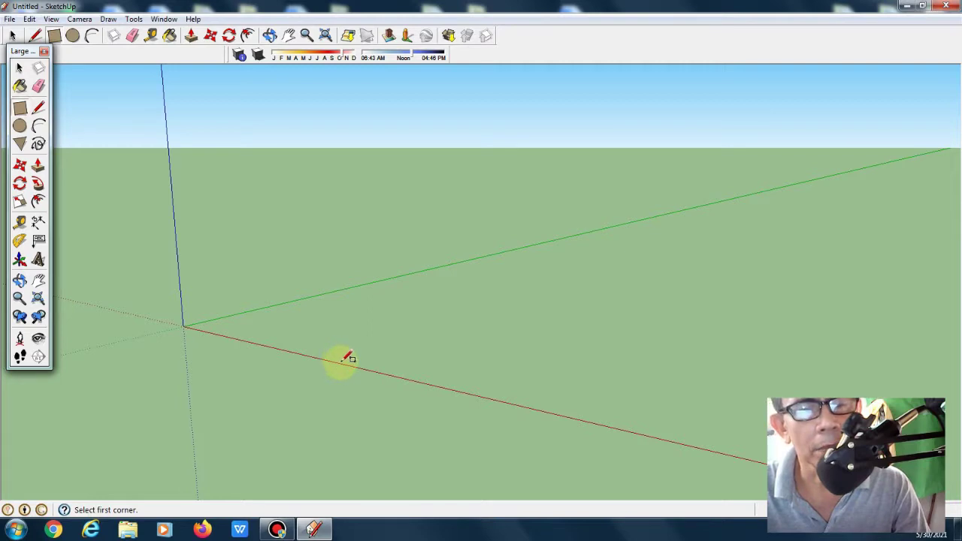
pyautogui.click(340, 364)
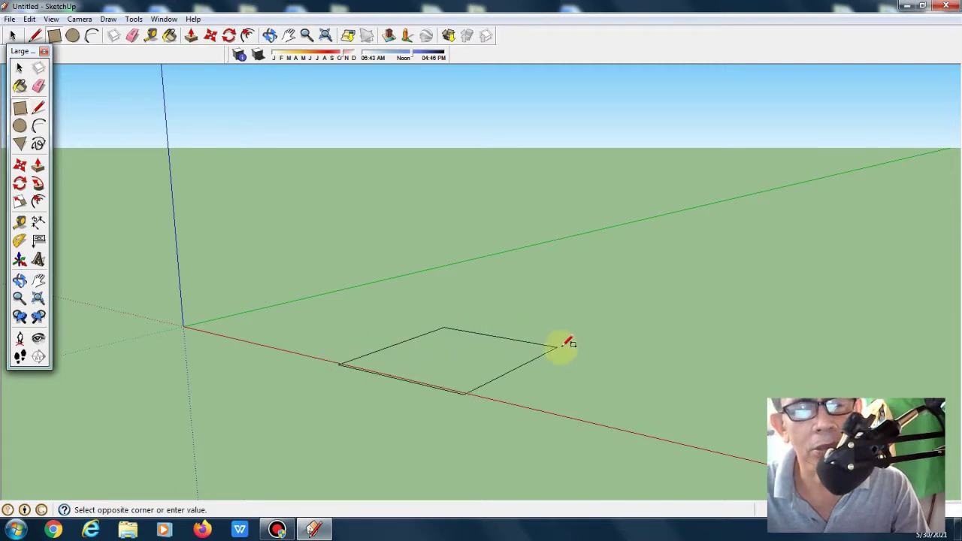
pyautogui.click(623, 344)
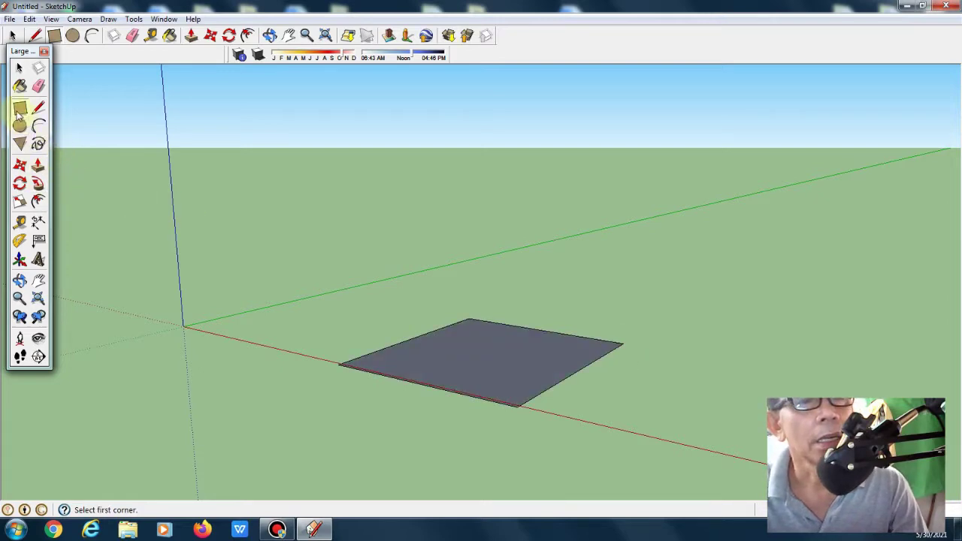
pyautogui.click(38, 107)
pyautogui.click(623, 344)
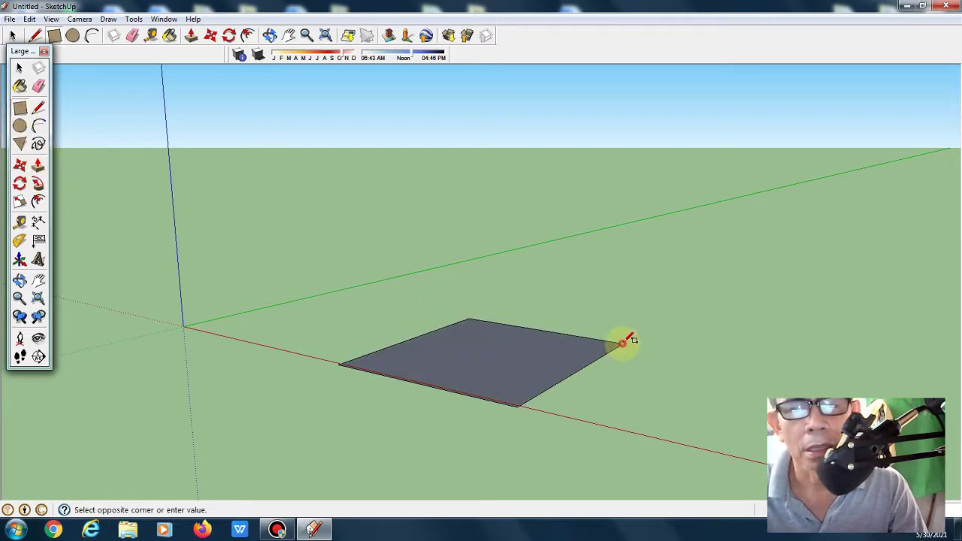
pyautogui.click(524, 249)
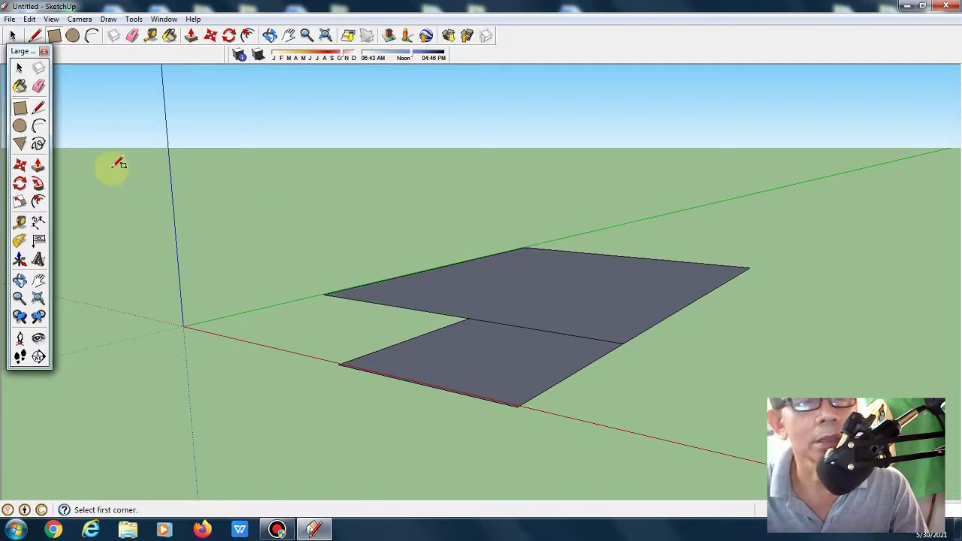
pyautogui.click(19, 107)
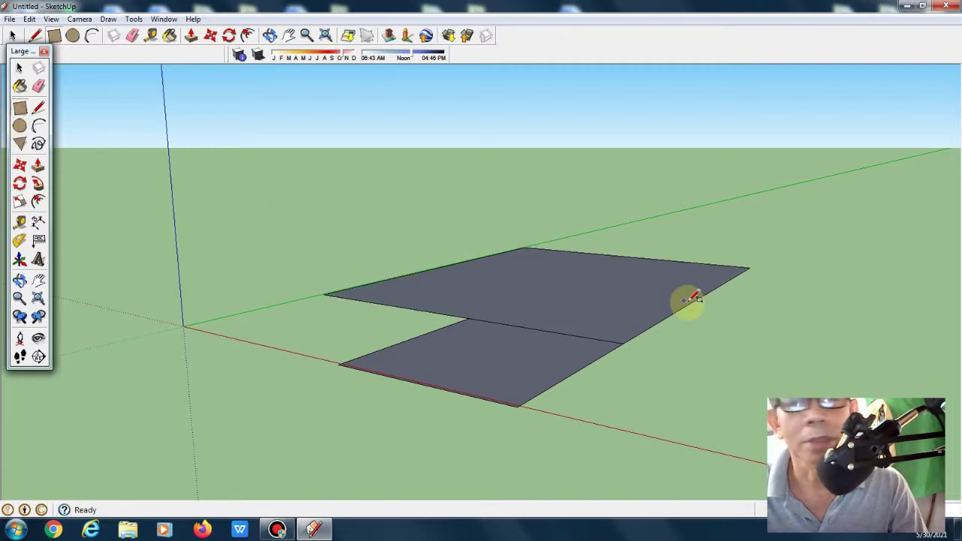
pyautogui.click(750, 266)
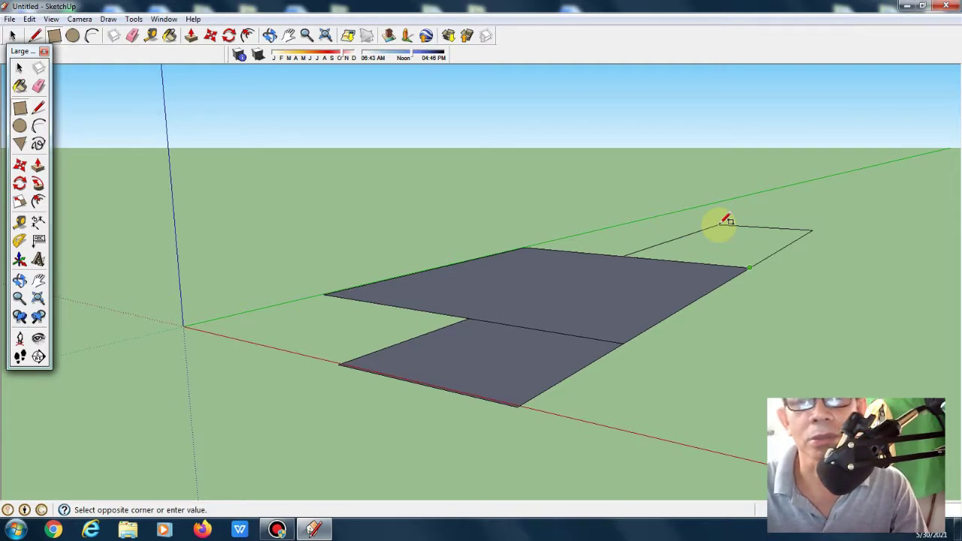
pyautogui.click(725, 220)
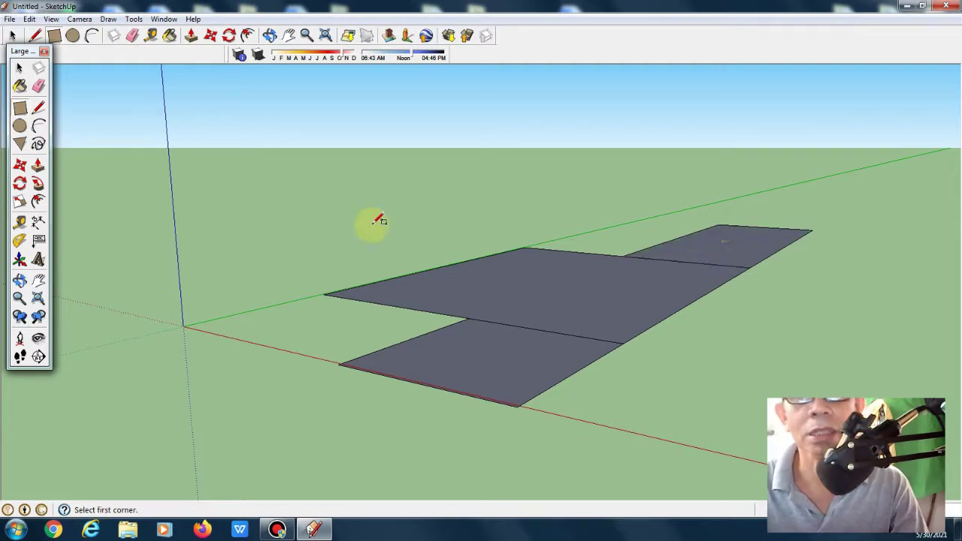
pyautogui.click(19, 281)
# Orbit, tilt and pan the view onto the three floor rectangles
pyautogui.moveTo(129, 294); pyautogui.dragTo(208, 285)
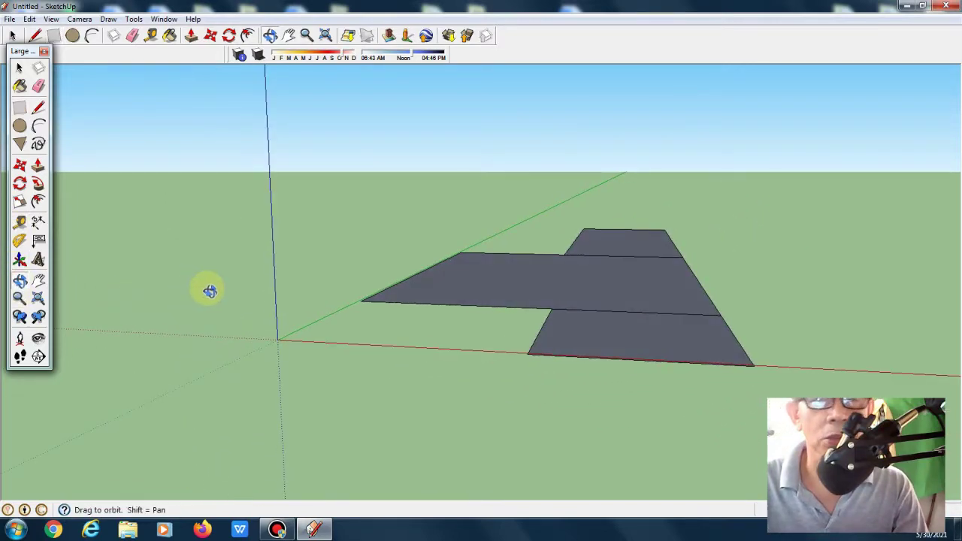
pyautogui.moveTo(463, 328); pyautogui.dragTo(448, 364)
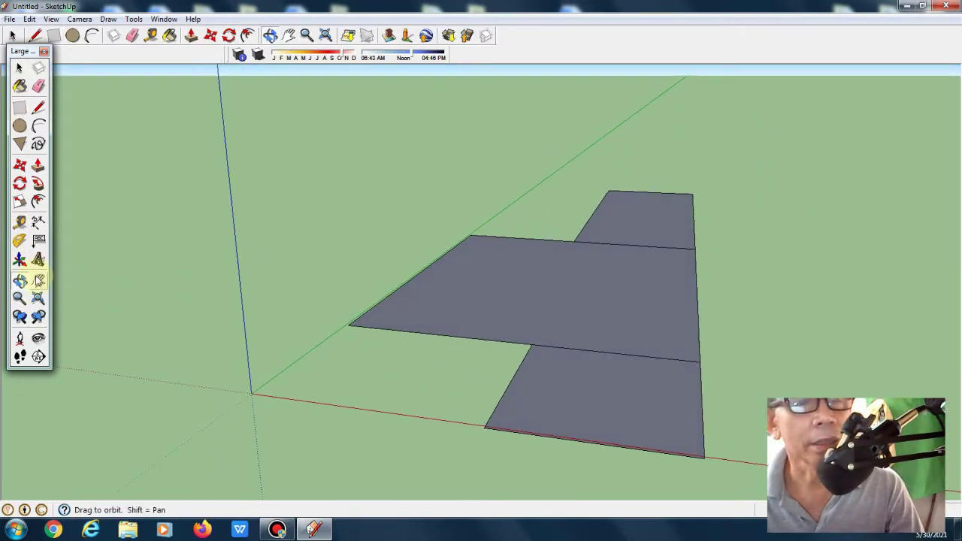
pyautogui.scroll(-3, 92, 278)
pyautogui.scroll(1, 354, 297)
pyautogui.moveTo(354, 303); pyautogui.dragTo(352, 310)
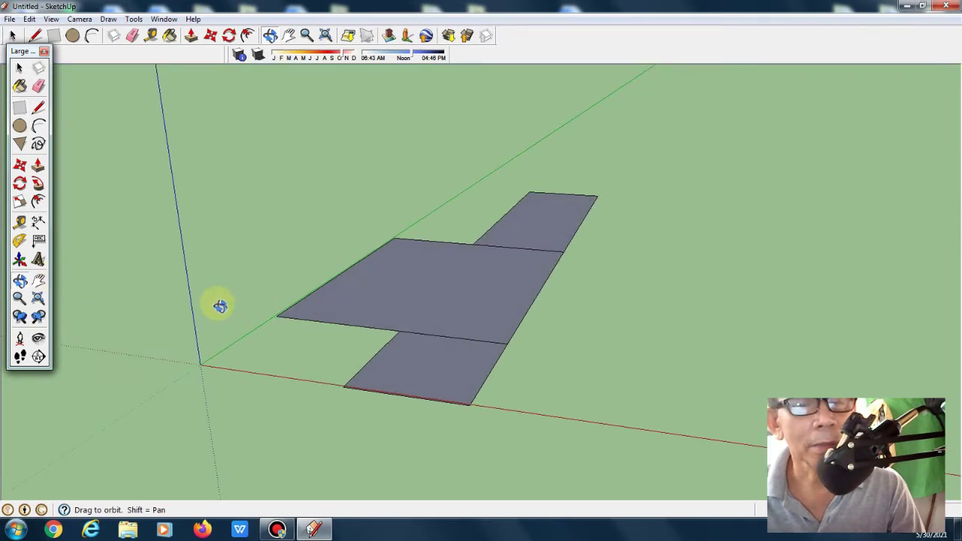
pyautogui.click(40, 280)
pyautogui.moveTo(333, 301)
pyautogui.mouseDown()
pyautogui.moveTo(526, 303)
pyautogui.moveTo(313, 257)
pyautogui.moveTo(683, 333)
pyautogui.moveTo(329, 261)
pyautogui.mouseUp()
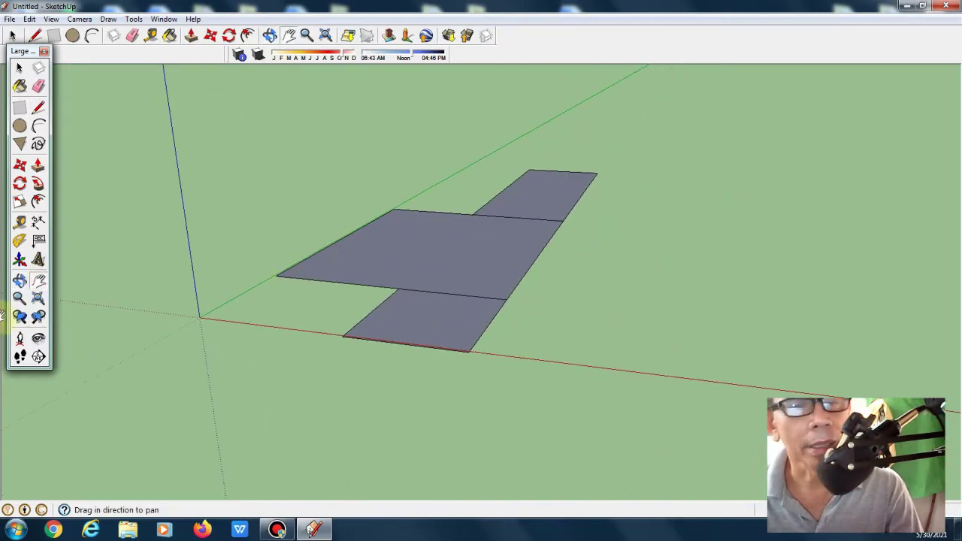
pyautogui.click(18, 279)
pyautogui.moveTo(497, 348)
pyautogui.mouseDown()
pyautogui.moveTo(434, 401)
pyautogui.moveTo(531, 374)
pyautogui.moveTo(592, 393)
pyautogui.moveTo(479, 398)
pyautogui.moveTo(489, 413)
pyautogui.mouseUp()
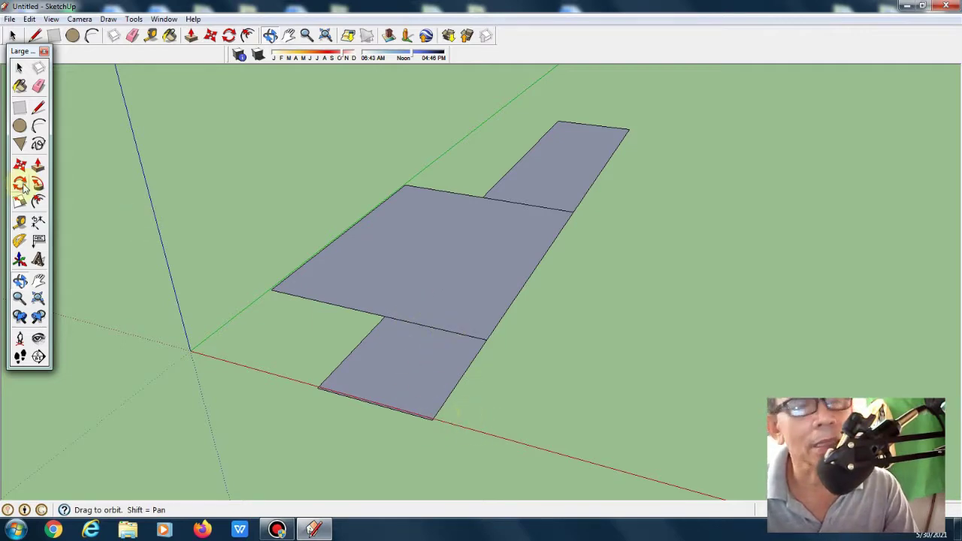
pyautogui.moveTo(386, 351); pyautogui.dragTo(380, 335)
# Push/Pull the front rectangle into a trial box, then undo the extrusion
pyautogui.click(38, 165)
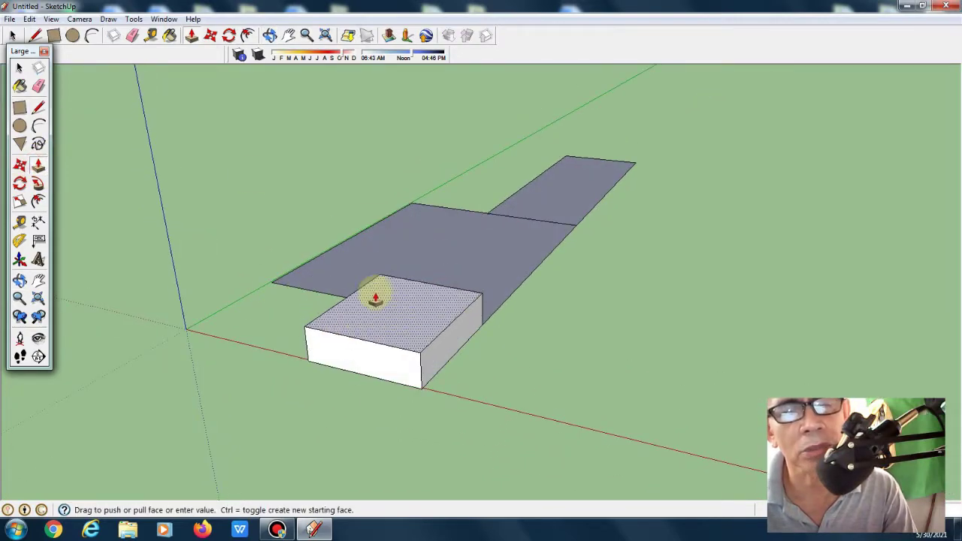
pyautogui.click(375, 294)
pyautogui.click(28, 19)
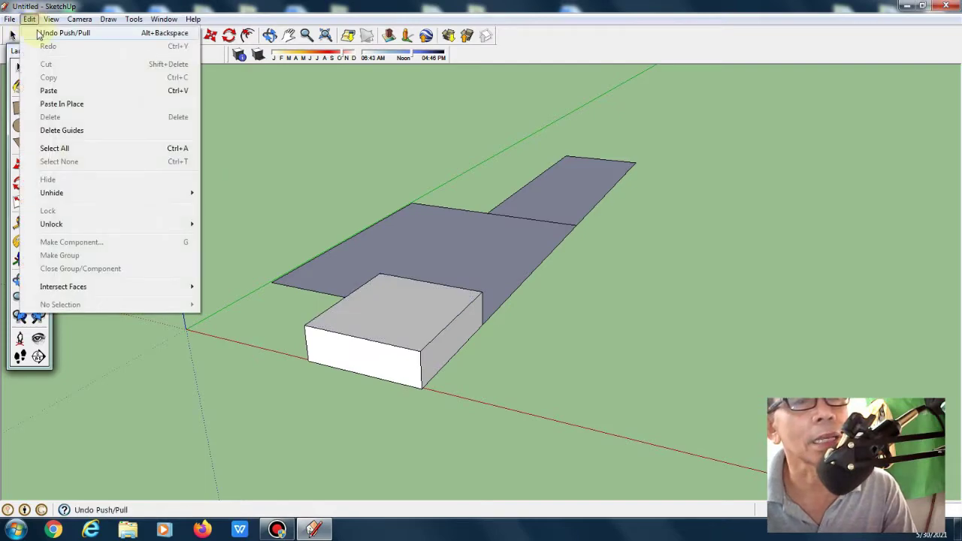
pyautogui.click(45, 32)
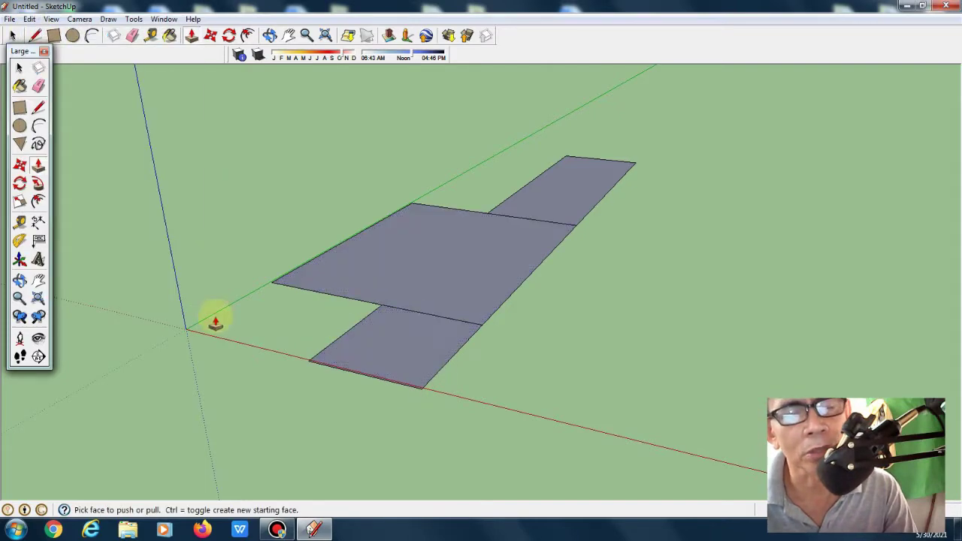
pyautogui.moveTo(272, 361); pyautogui.dragTo(279, 397)
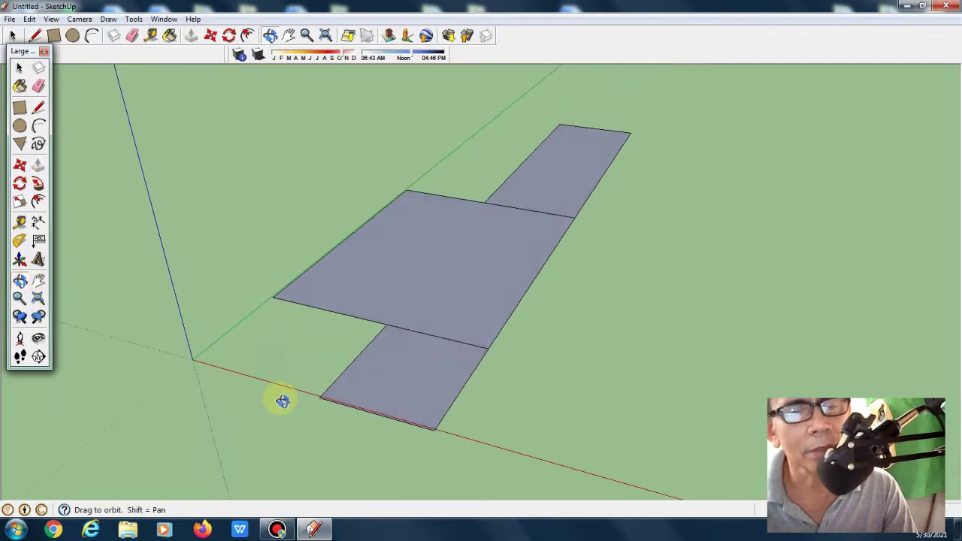
# Delete the two dividing edges so the rectangles become one floor face
pyautogui.click(20, 69)
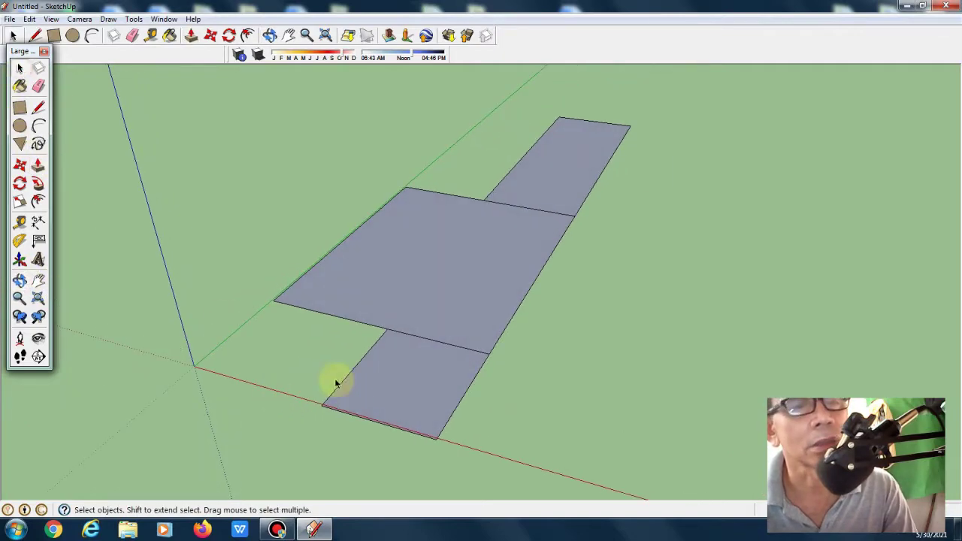
pyautogui.click(429, 341)
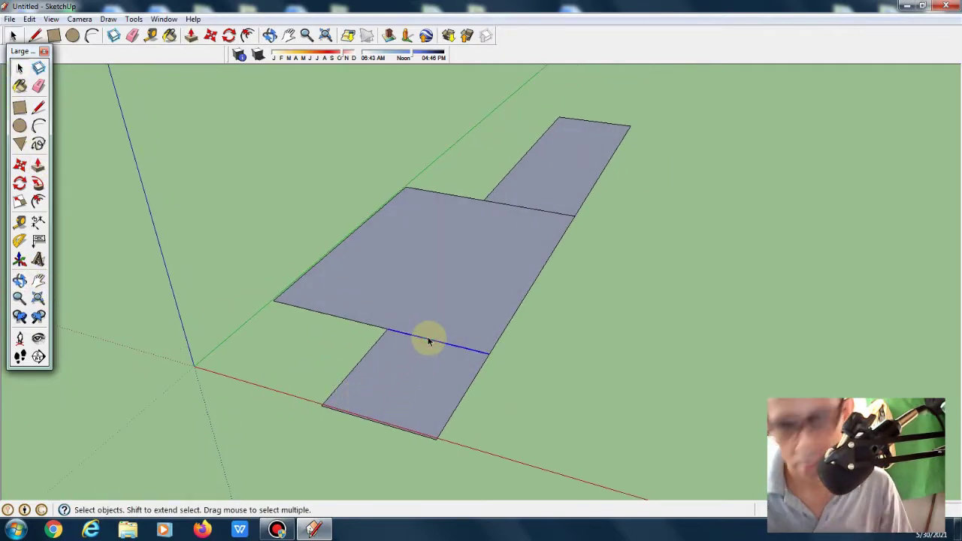
pyautogui.press('Delete')
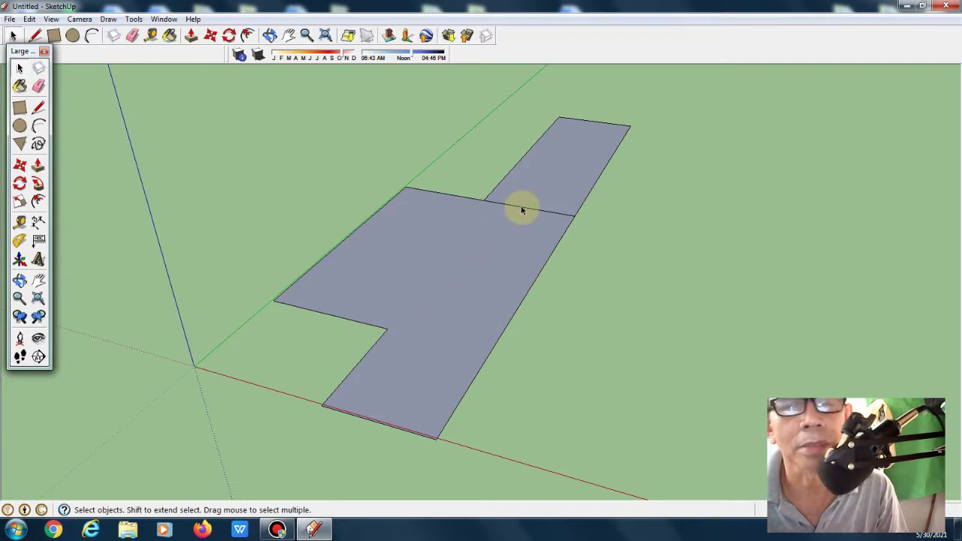
pyautogui.click(522, 210)
pyautogui.press('Delete')
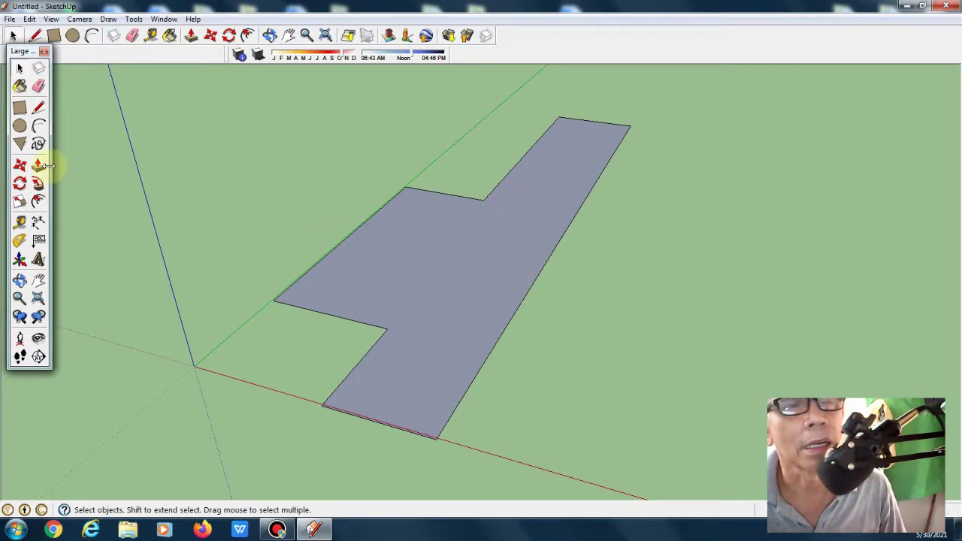
# Pull the merged floor face into a trial slab, then undo it
pyautogui.click(39, 167)
pyautogui.moveTo(414, 366)
pyautogui.mouseDown()
pyautogui.moveTo(427, 336)
pyautogui.moveTo(290, 241)
pyautogui.mouseUp()
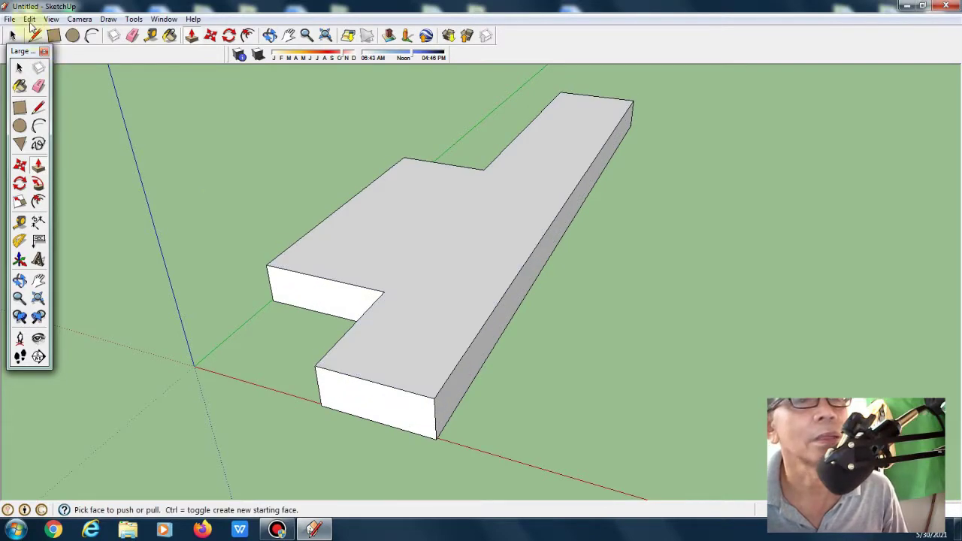
pyautogui.click(29, 19)
pyautogui.click(52, 33)
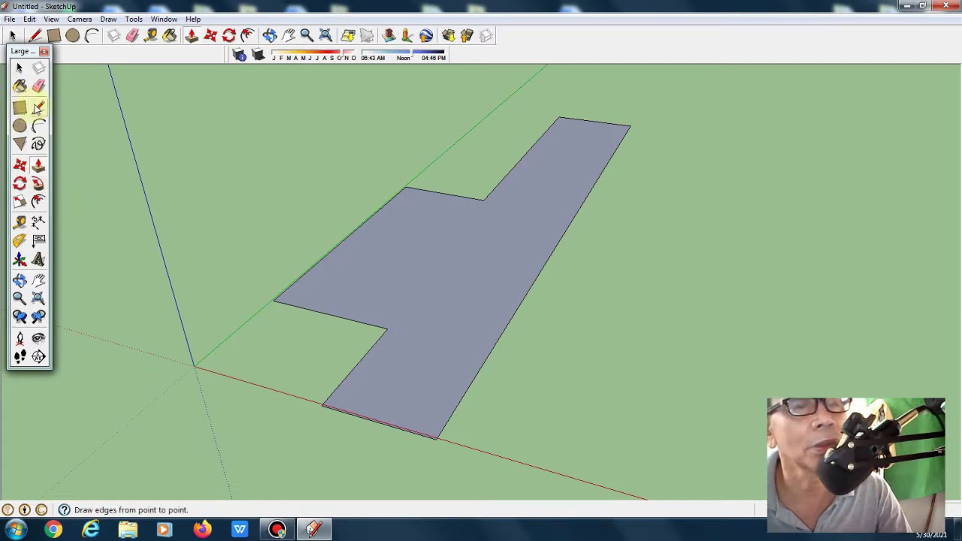
pyautogui.click(37, 109)
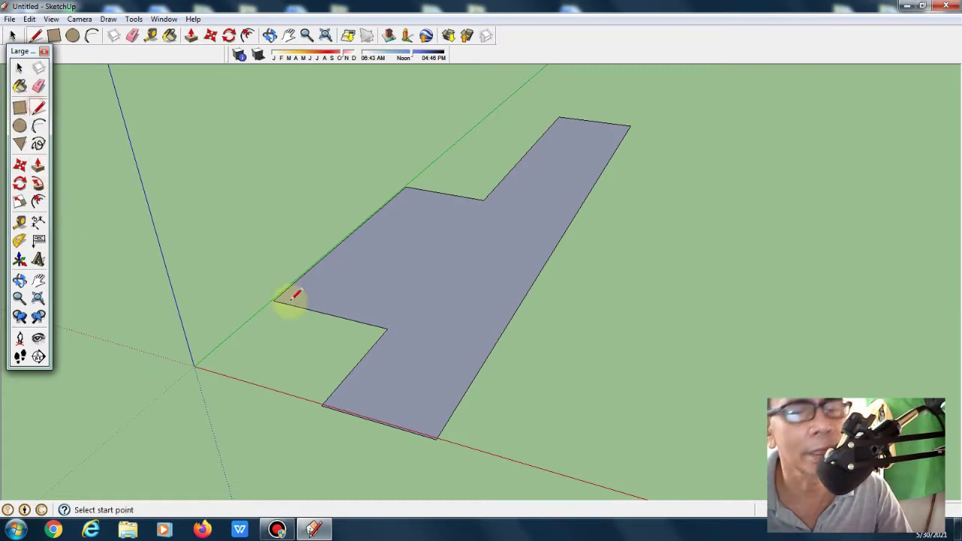
# Draw a small upright rectangular profile at the floor outline's front corner
pyautogui.click(436, 437)
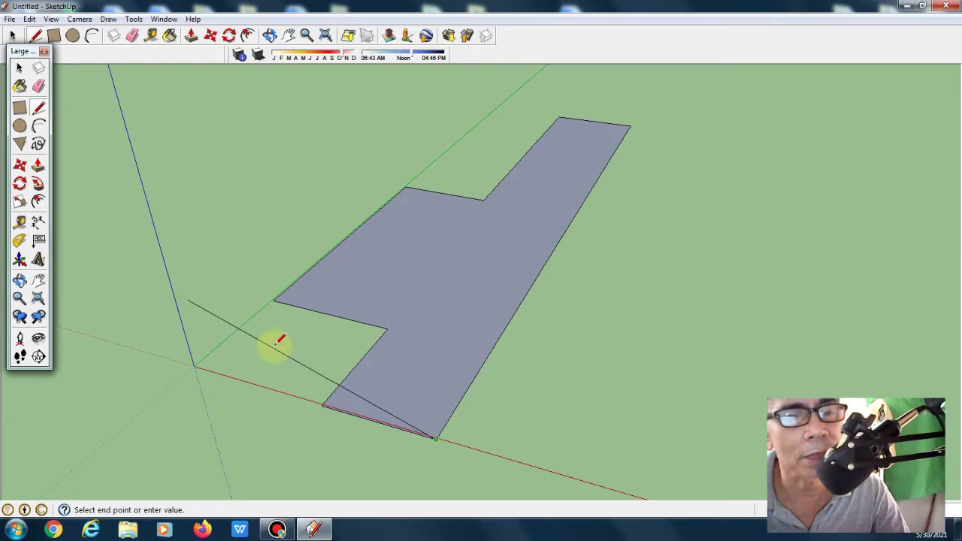
pyautogui.click(436, 414)
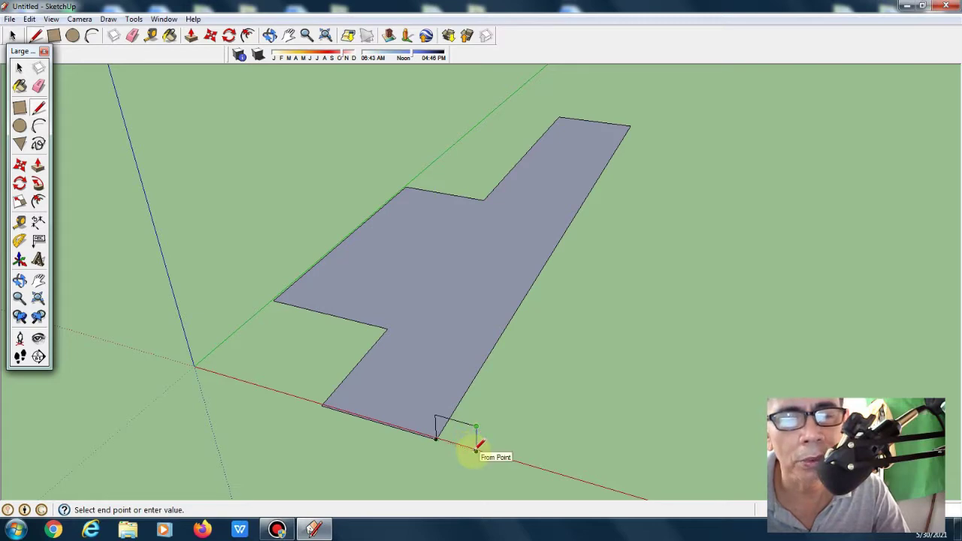
pyautogui.click(477, 449)
pyautogui.click(436, 436)
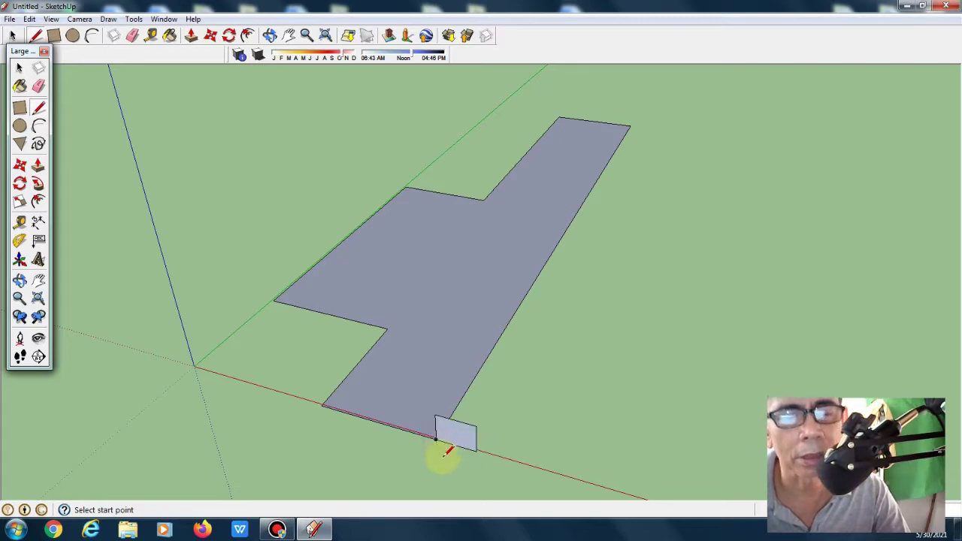
# Orbit to inspect the profile, then window-select the floor outline face
pyautogui.click(19, 280)
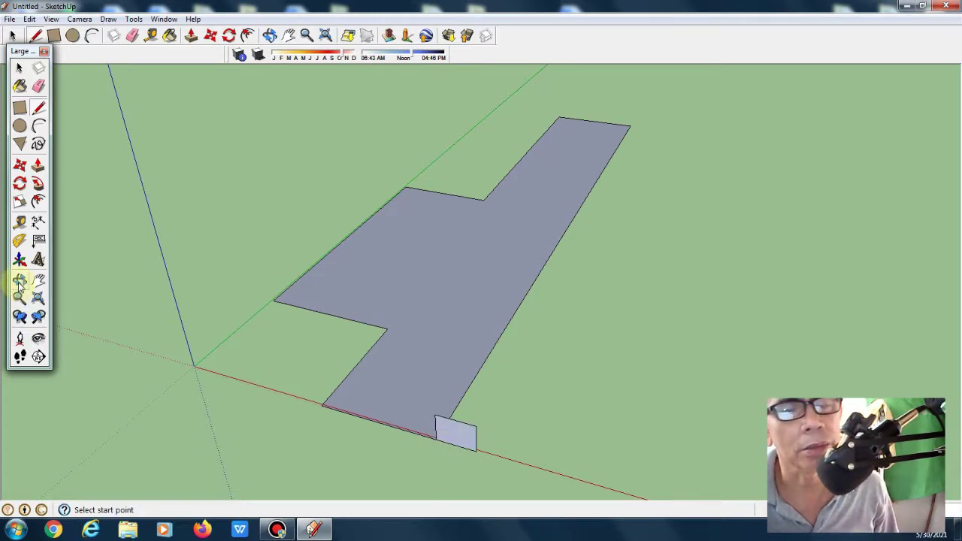
pyautogui.moveTo(86, 305)
pyautogui.mouseDown()
pyautogui.moveTo(412, 299)
pyautogui.moveTo(269, 267)
pyautogui.moveTo(148, 263)
pyautogui.moveTo(276, 318)
pyautogui.mouseUp()
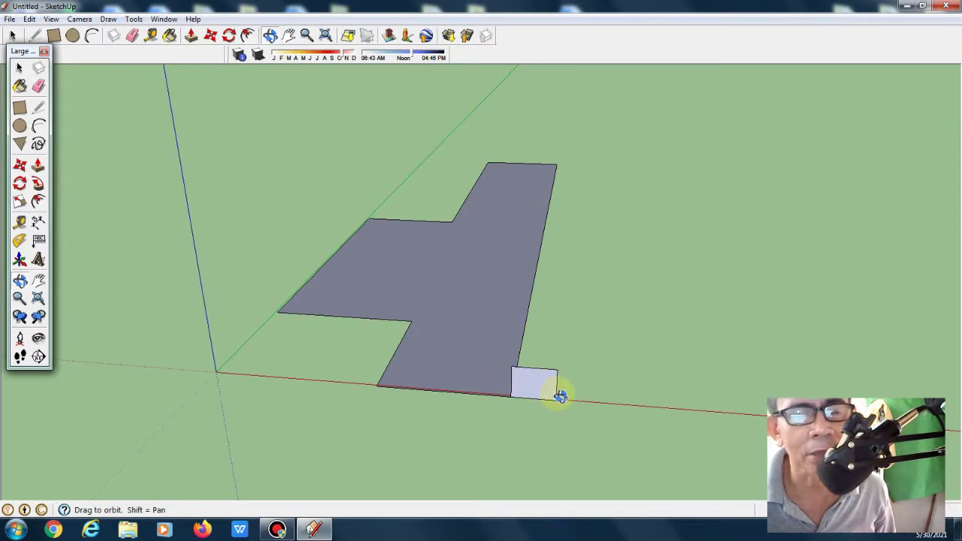
pyautogui.moveTo(558, 393)
pyautogui.mouseDown()
pyautogui.moveTo(496, 431)
pyautogui.moveTo(532, 384)
pyautogui.moveTo(496, 384)
pyautogui.mouseUp()
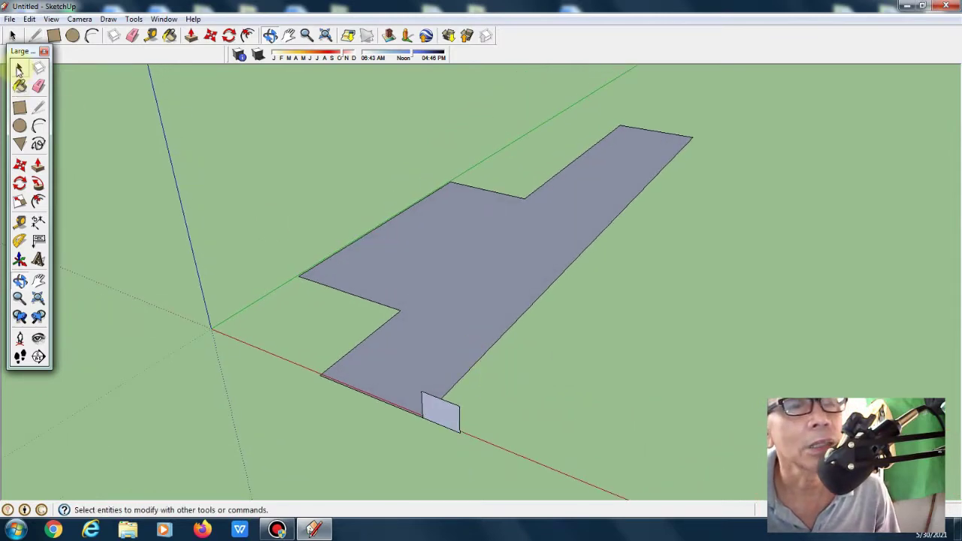
pyautogui.click(20, 68)
pyautogui.moveTo(738, 105)
pyautogui.mouseDown()
pyautogui.moveTo(302, 352)
pyautogui.moveTo(301, 387)
pyautogui.mouseUp()
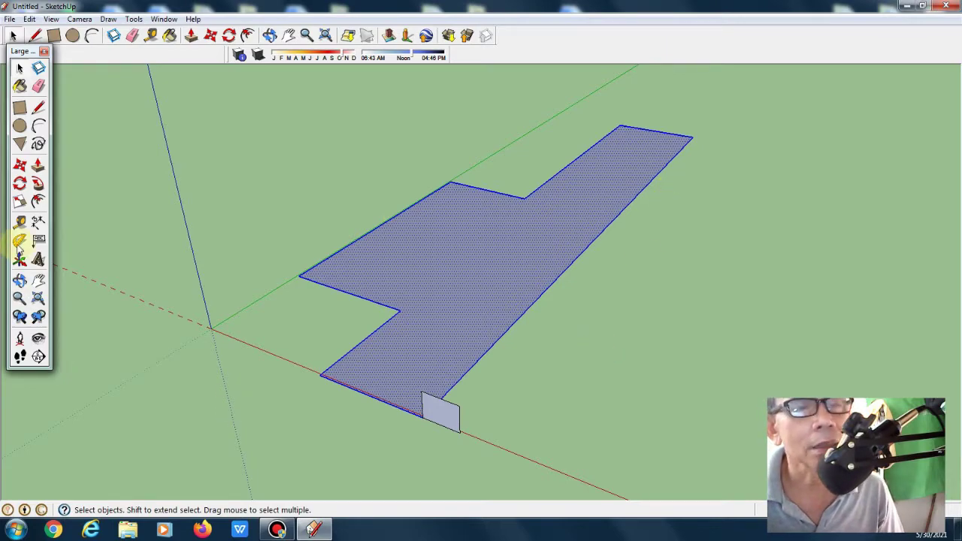
# Sweep the profile around the floor outline with Follow Me and lower it to a thin rim
pyautogui.click(37, 186)
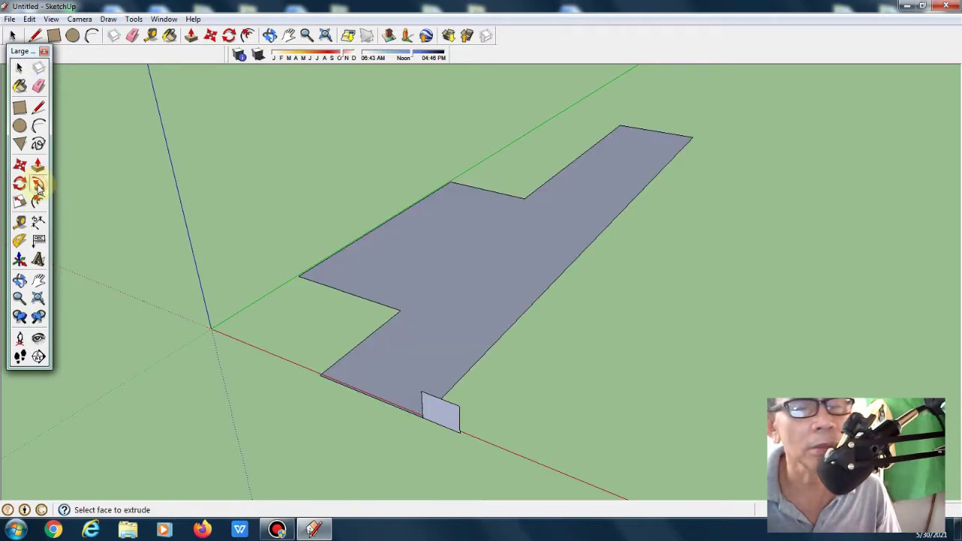
pyautogui.click(440, 415)
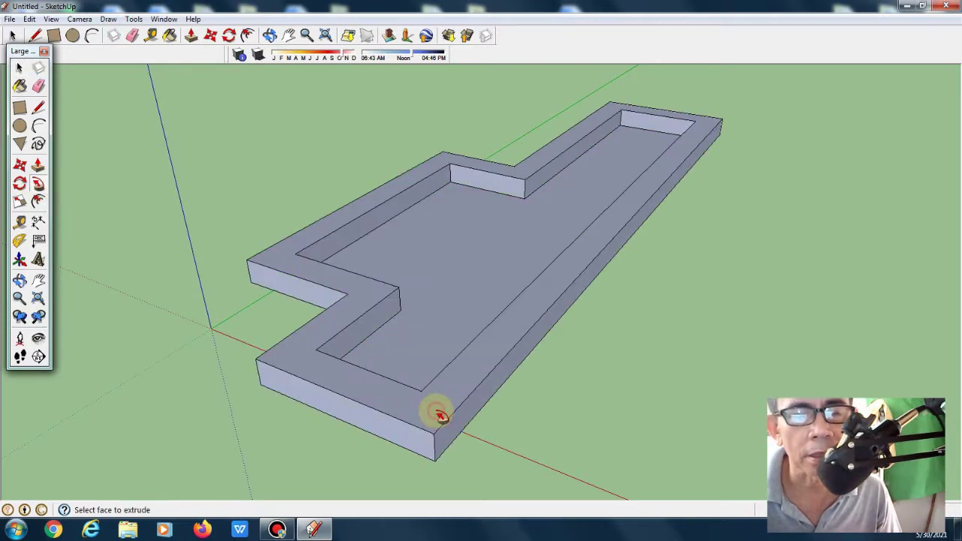
pyautogui.click(38, 165)
pyautogui.moveTo(430, 426); pyautogui.dragTo(432, 438)
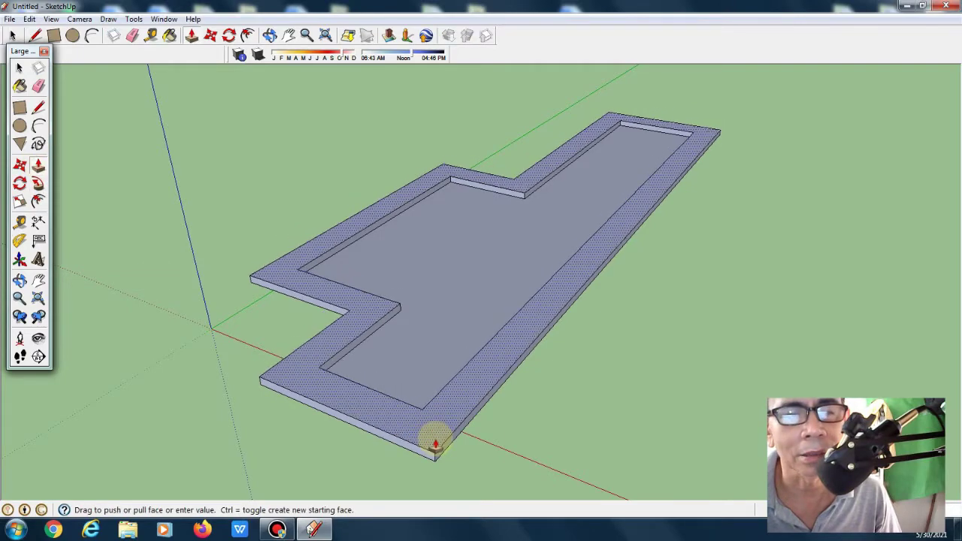
# Orbit around the model and window-select the entire floor
pyautogui.click(20, 280)
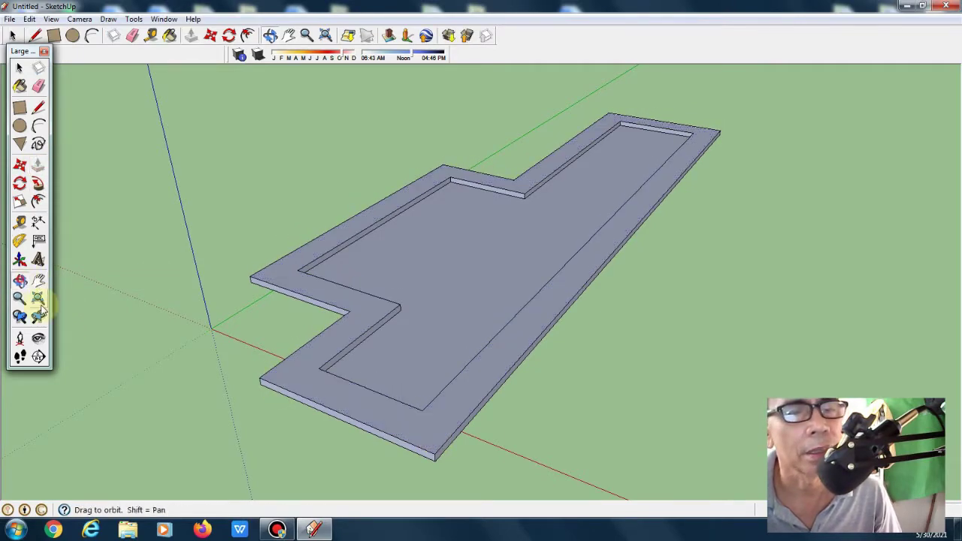
pyautogui.moveTo(166, 342)
pyautogui.mouseDown()
pyautogui.moveTo(322, 338)
pyautogui.moveTo(521, 290)
pyautogui.moveTo(161, 354)
pyautogui.moveTo(290, 383)
pyautogui.moveTo(465, 396)
pyautogui.moveTo(418, 410)
pyautogui.mouseUp()
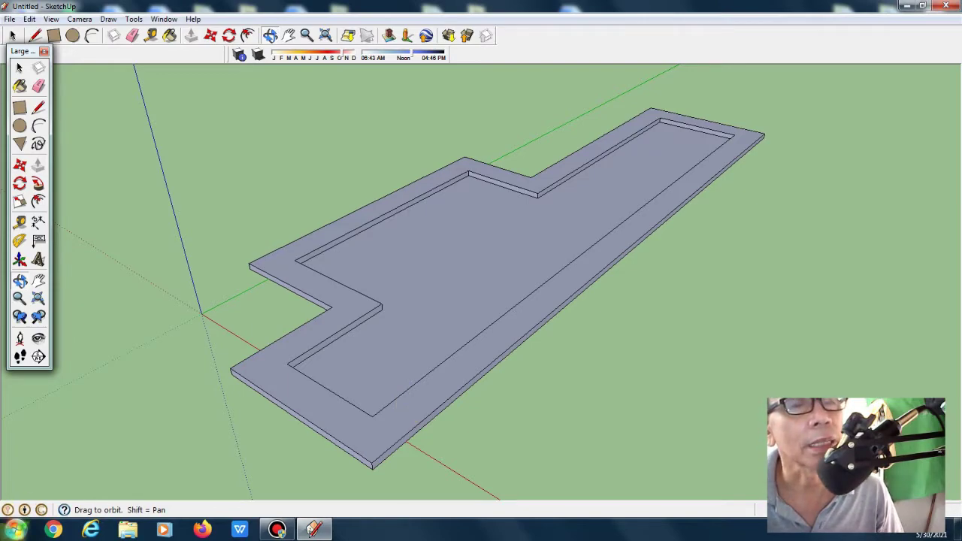
pyautogui.click(20, 68)
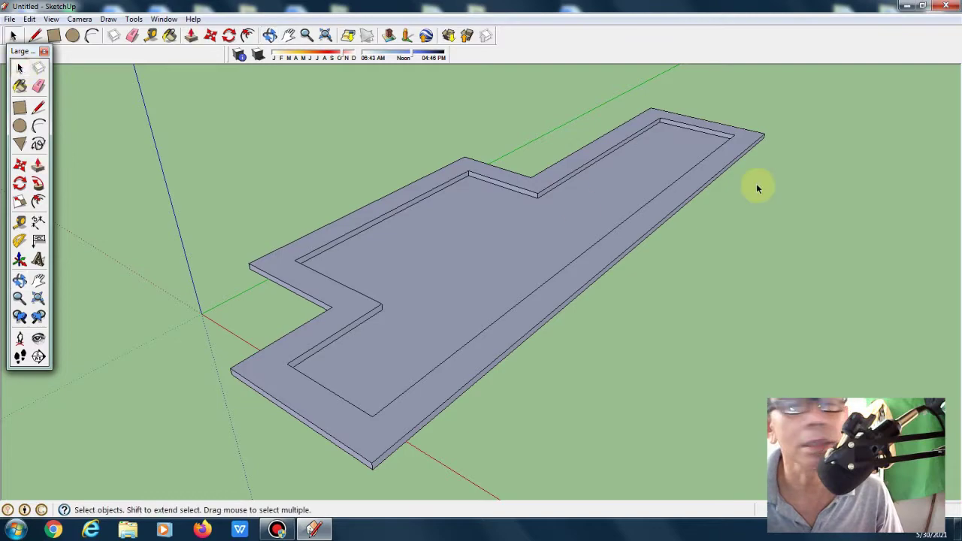
pyautogui.moveTo(818, 75); pyautogui.dragTo(189, 490)
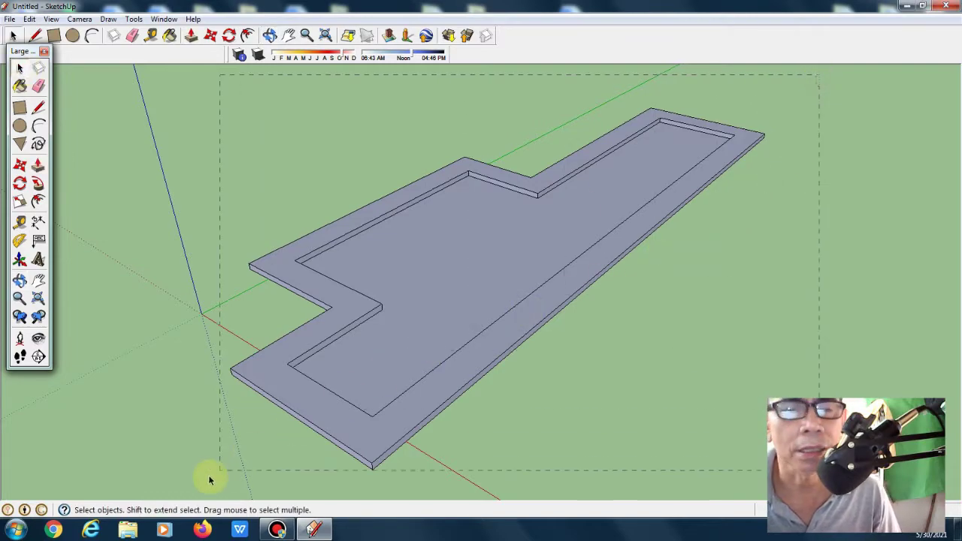
# Reverse the faces of the selected floor geometry so the light side shows
pyautogui.rightClick(375, 458)
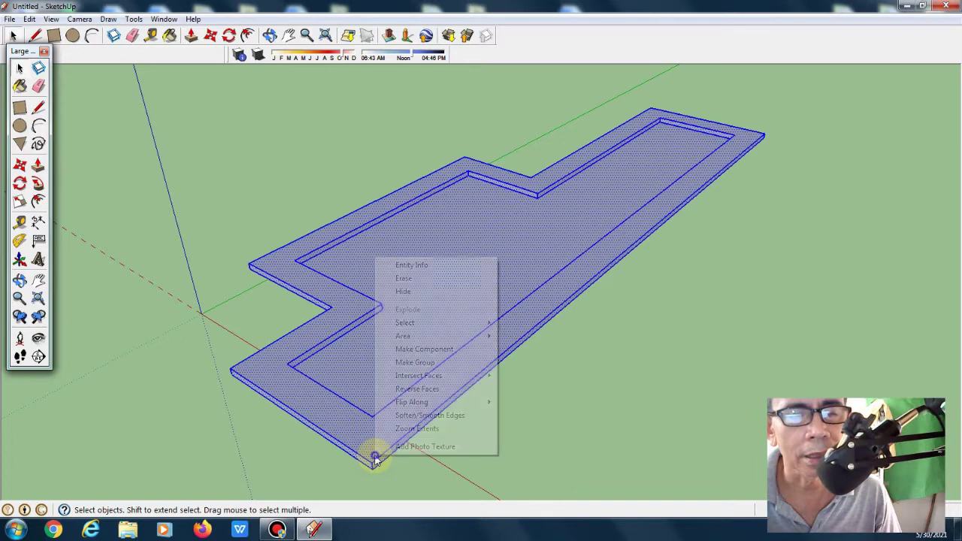
pyautogui.click(417, 390)
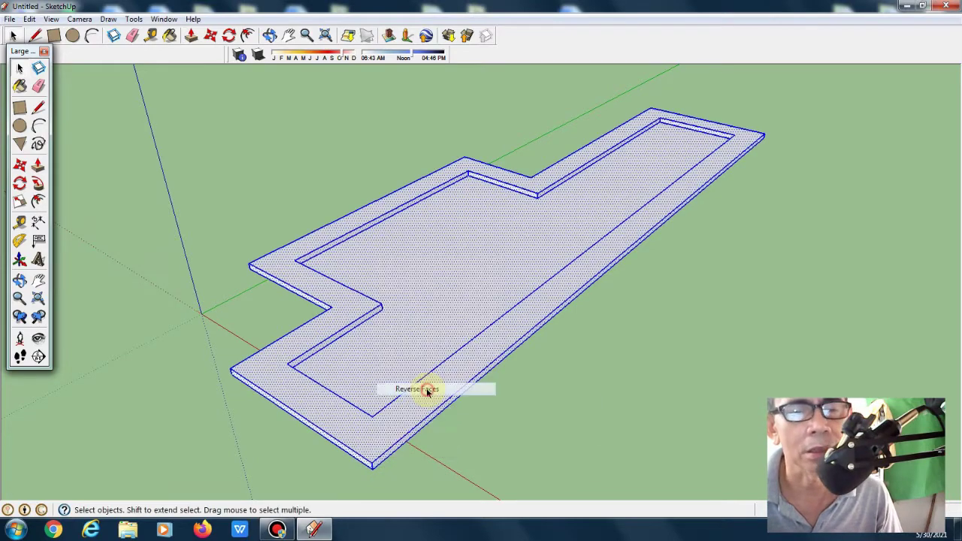
pyautogui.moveTo(833, 94); pyautogui.dragTo(214, 481)
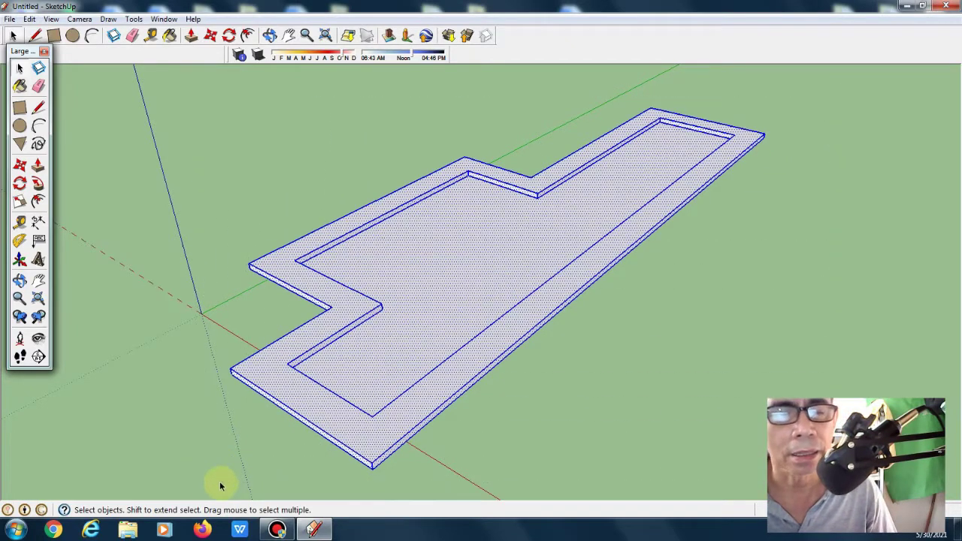
# Turn the whole rimmed floor slab into a component
pyautogui.rightClick(374, 464)
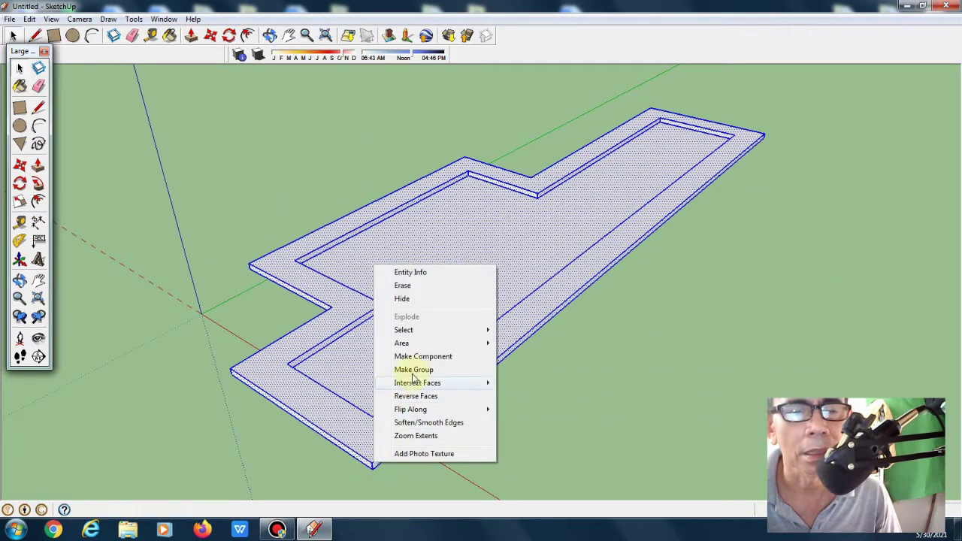
pyautogui.click(441, 358)
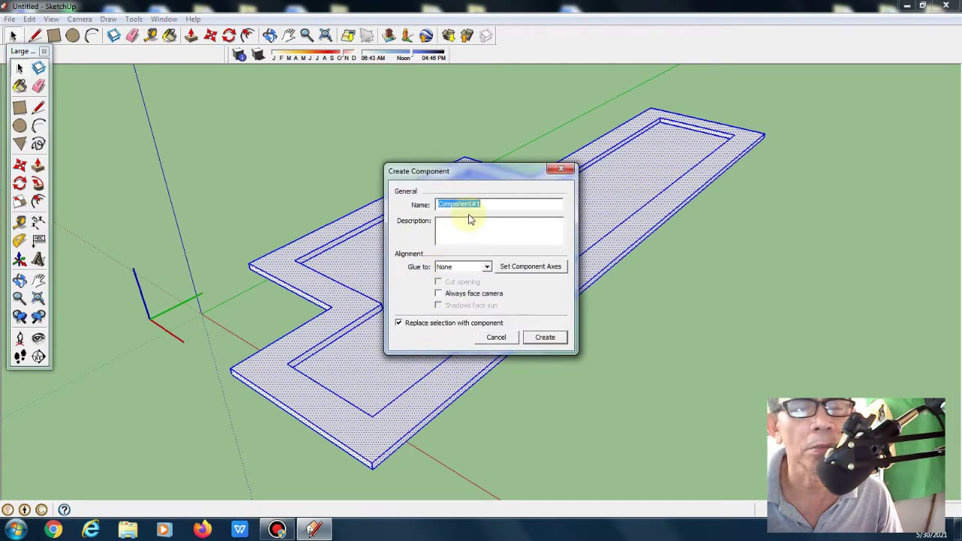
pyautogui.click(545, 338)
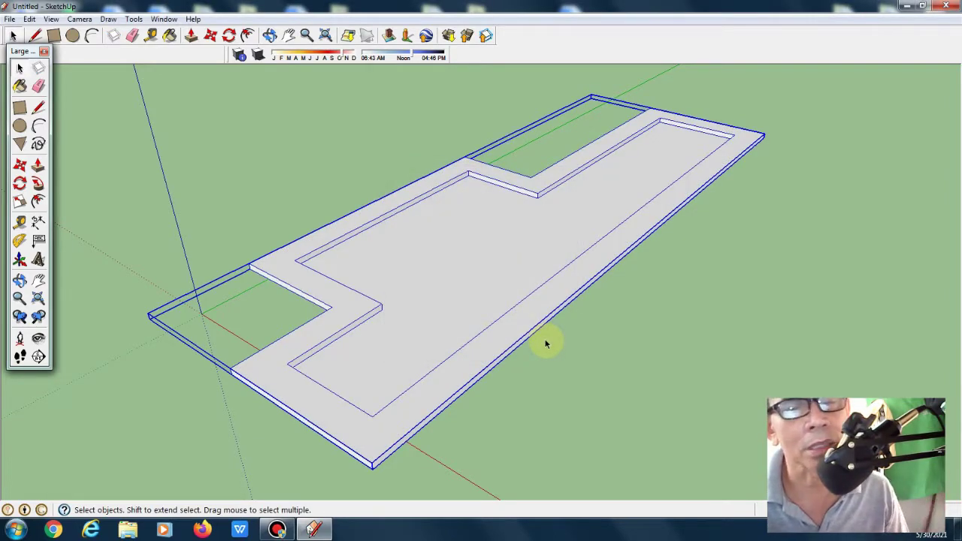
pyautogui.click(39, 164)
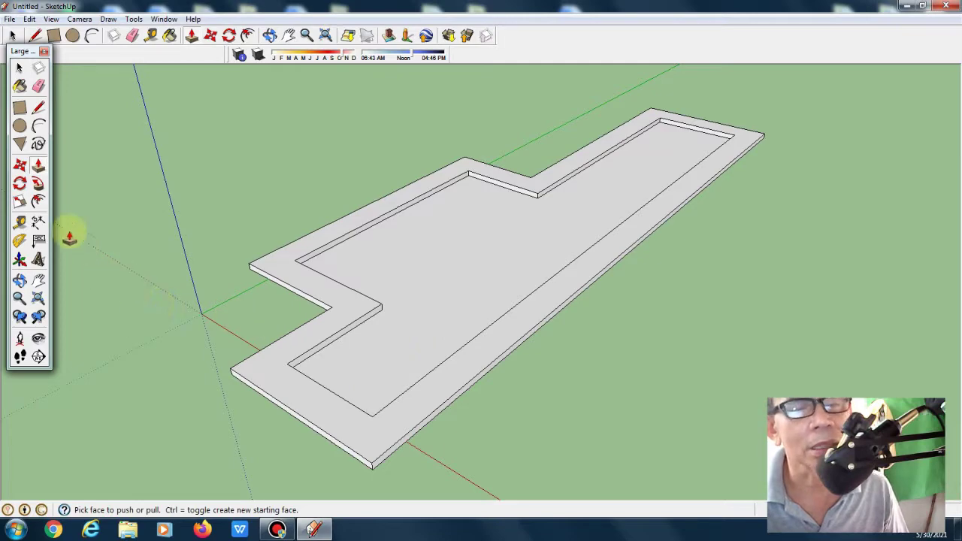
# Cut a small square from the rim's front corner and extrude it into a tall column
pyautogui.click(38, 107)
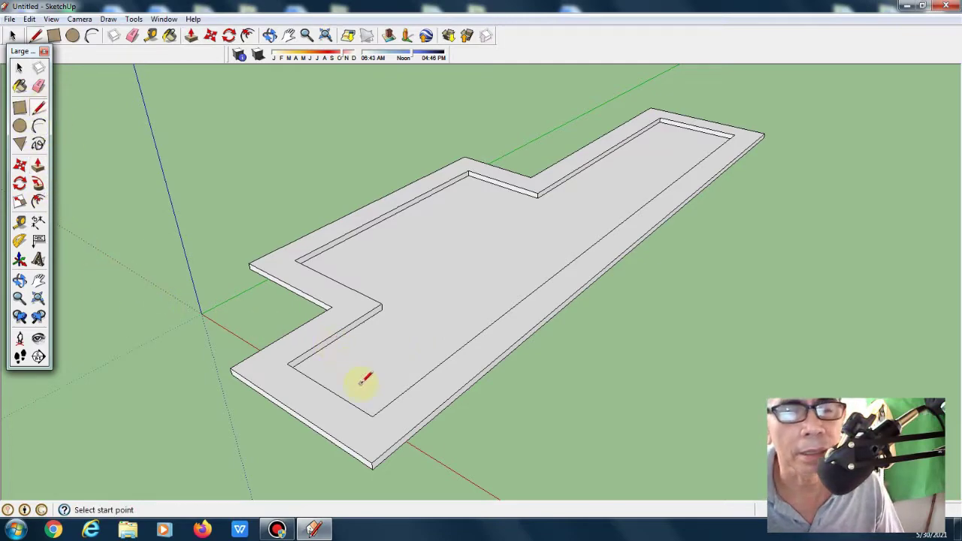
pyautogui.click(373, 416)
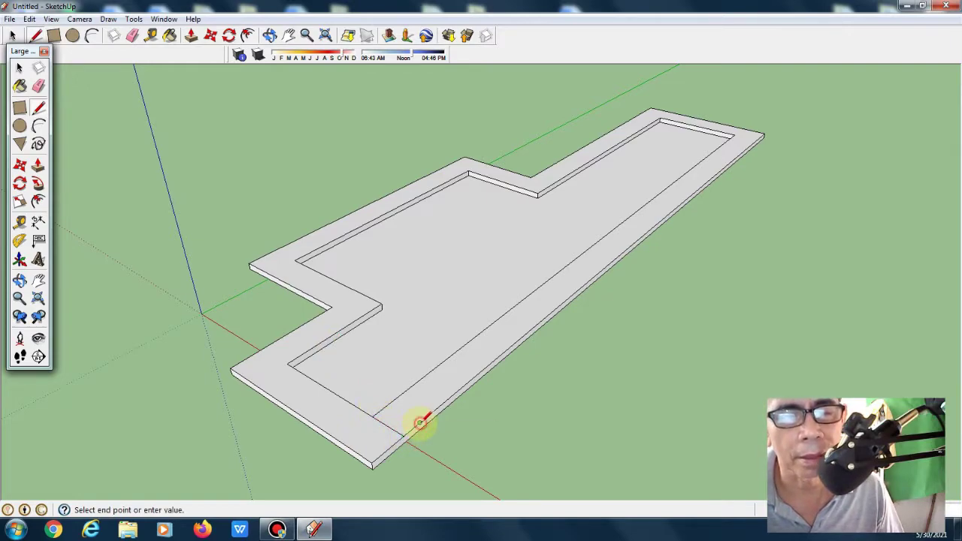
pyautogui.click(419, 424)
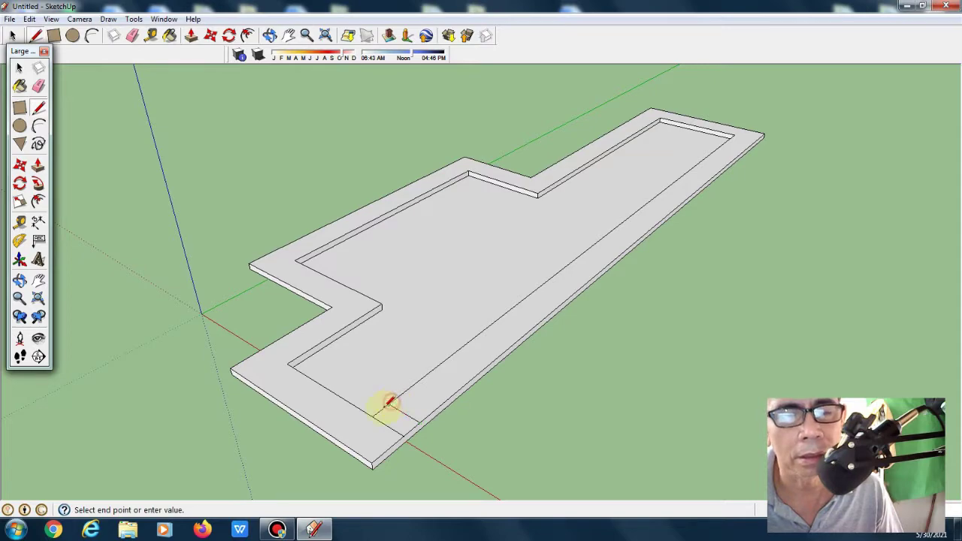
pyautogui.click(373, 415)
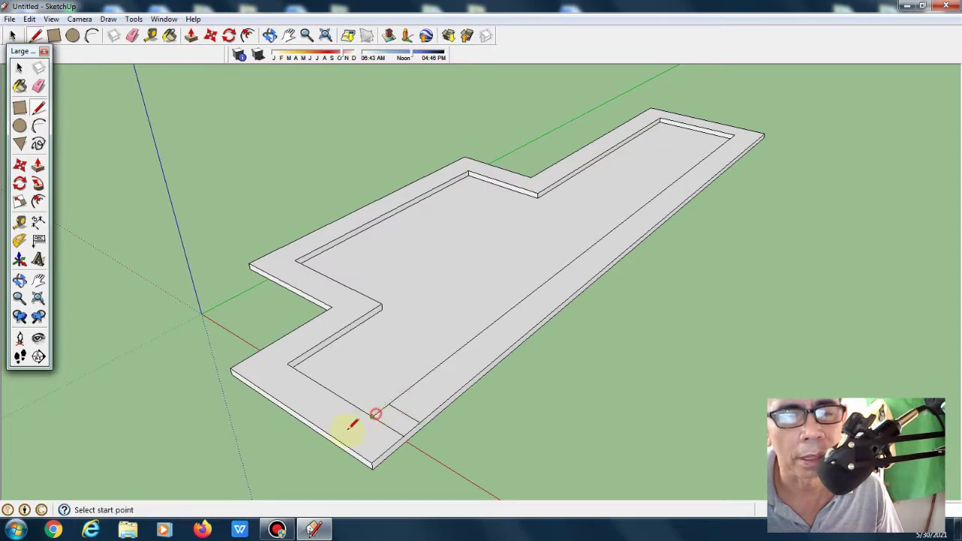
pyautogui.click(39, 167)
pyautogui.click(399, 424)
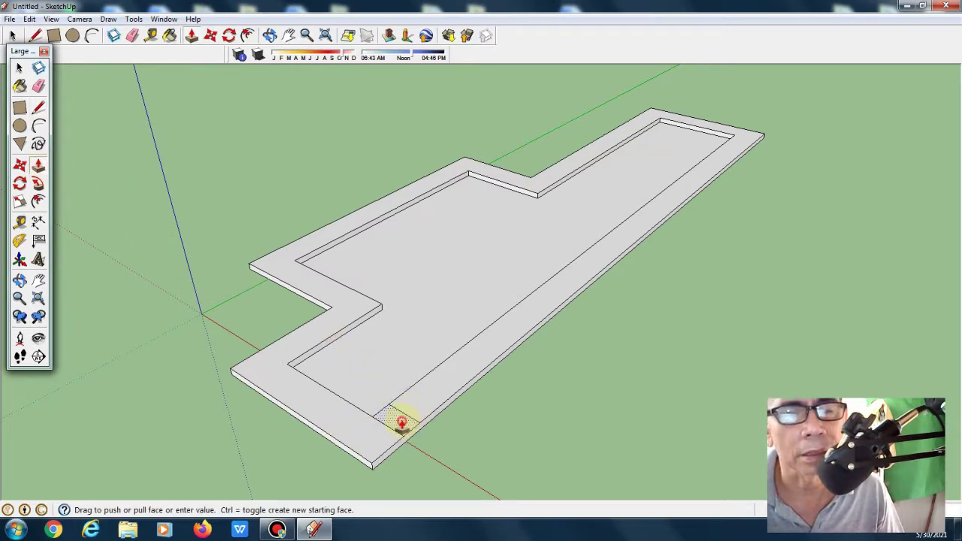
pyautogui.click(343, 147)
pyautogui.scroll(-2, 414, 221)
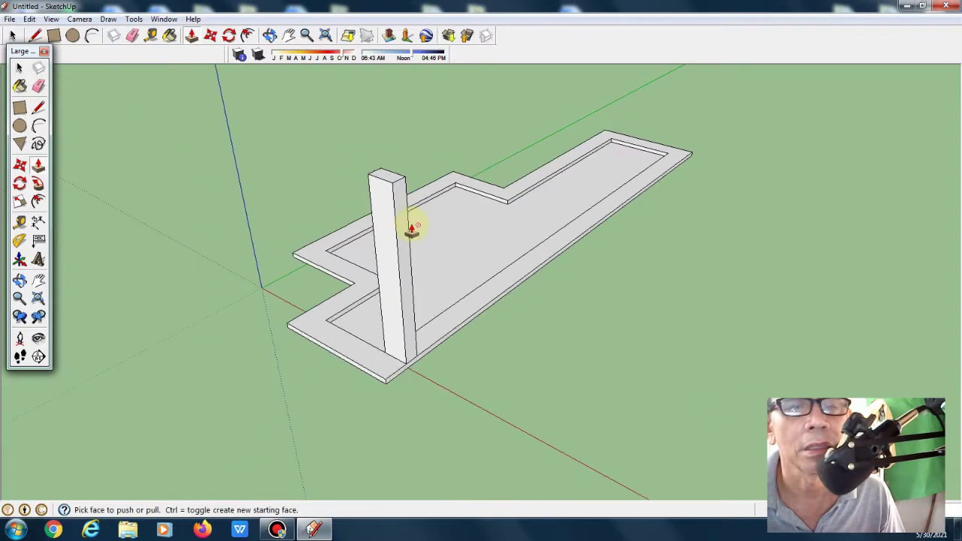
pyautogui.click(38, 279)
pyautogui.moveTo(527, 307); pyautogui.dragTo(529, 409)
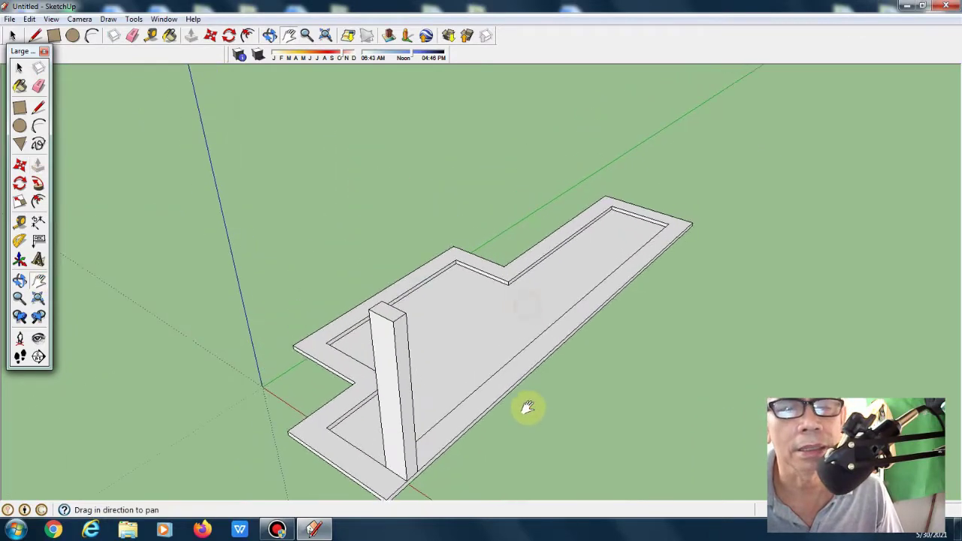
# Raise the column's top much higher, then window-select the whole column
pyautogui.click(39, 165)
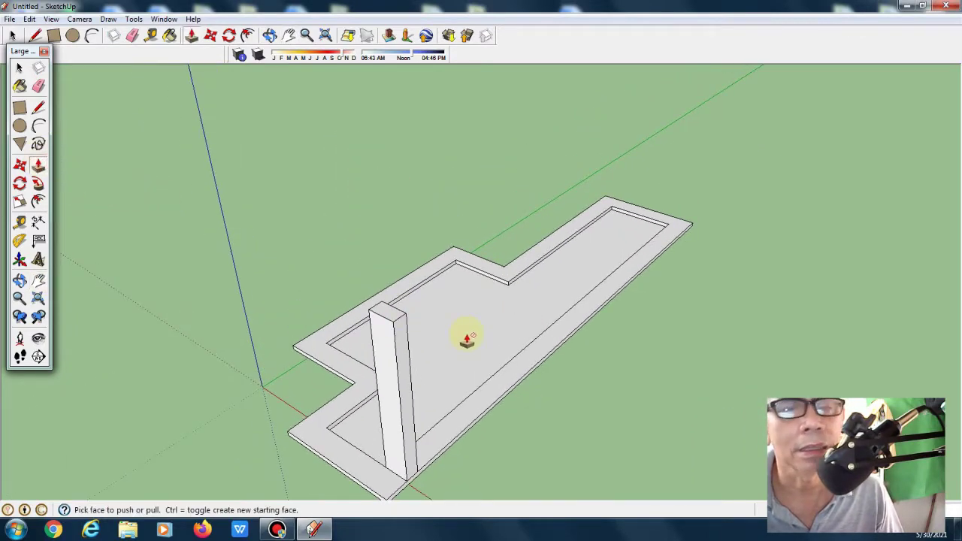
pyautogui.click(392, 310)
pyautogui.click(372, 171)
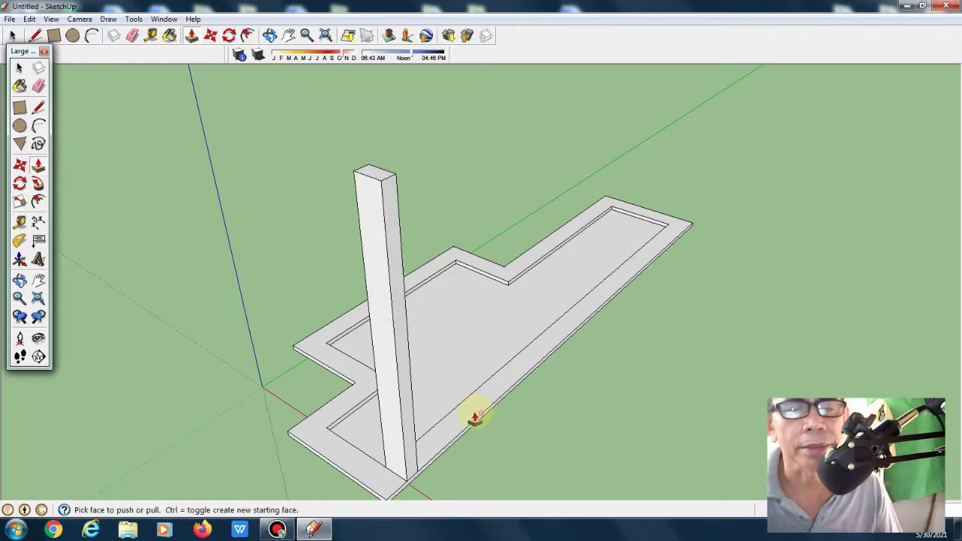
pyautogui.click(38, 280)
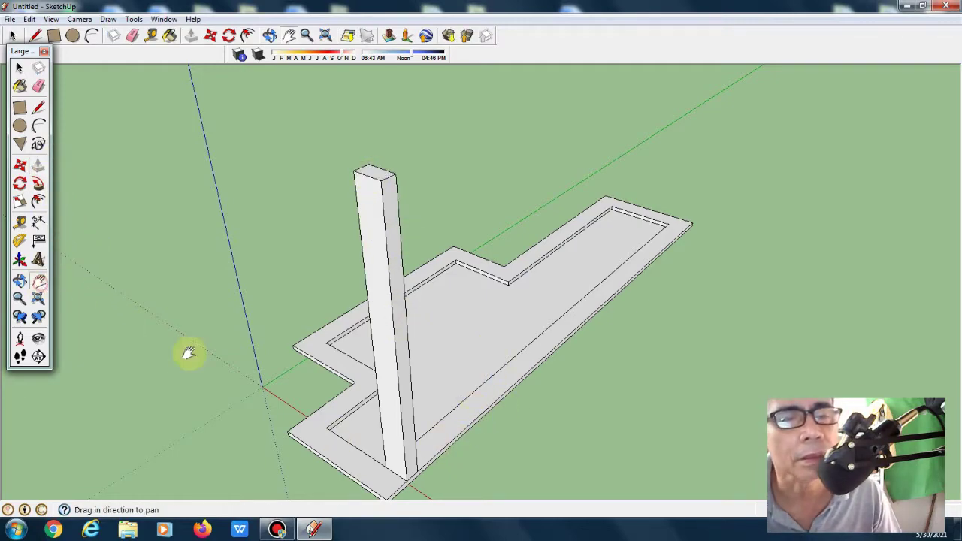
pyautogui.moveTo(299, 394); pyautogui.dragTo(311, 339)
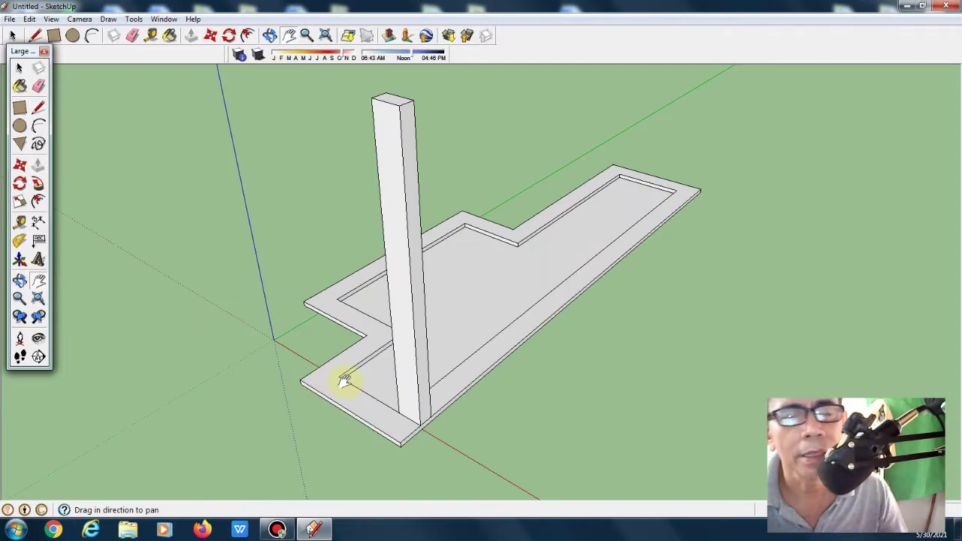
pyautogui.moveTo(530, 382); pyautogui.dragTo(532, 393)
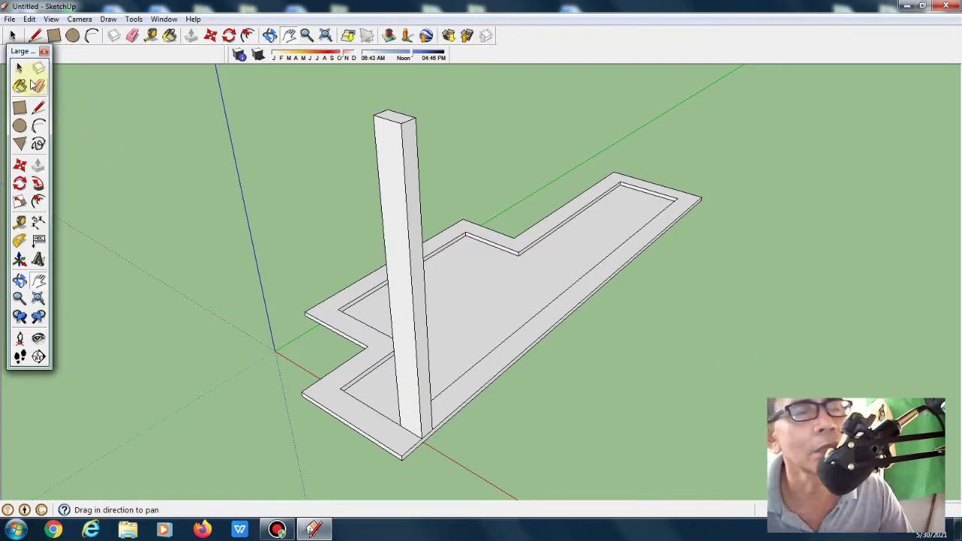
pyautogui.click(18, 69)
pyautogui.moveTo(320, 99)
pyautogui.mouseDown()
pyautogui.moveTo(466, 392)
pyautogui.moveTo(487, 480)
pyautogui.mouseUp()
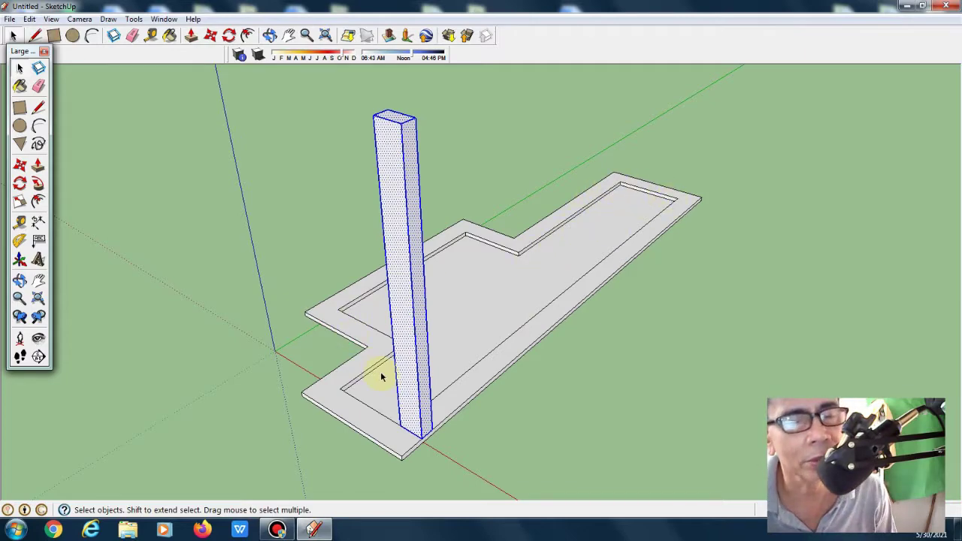
# Copy the first column repeatedly along the floor plate's long edge, placing four evenly spaced copies
pyautogui.click(20, 167)
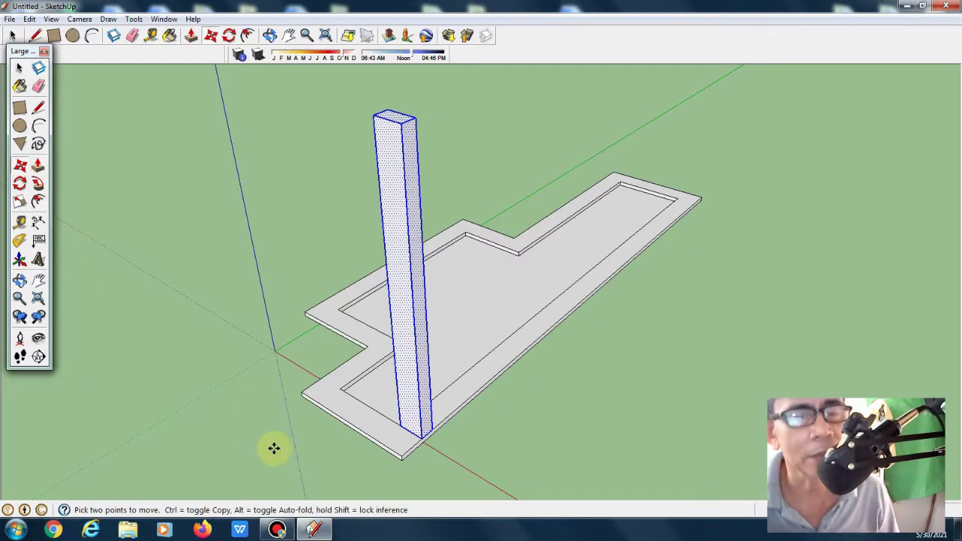
pyautogui.click(421, 434)
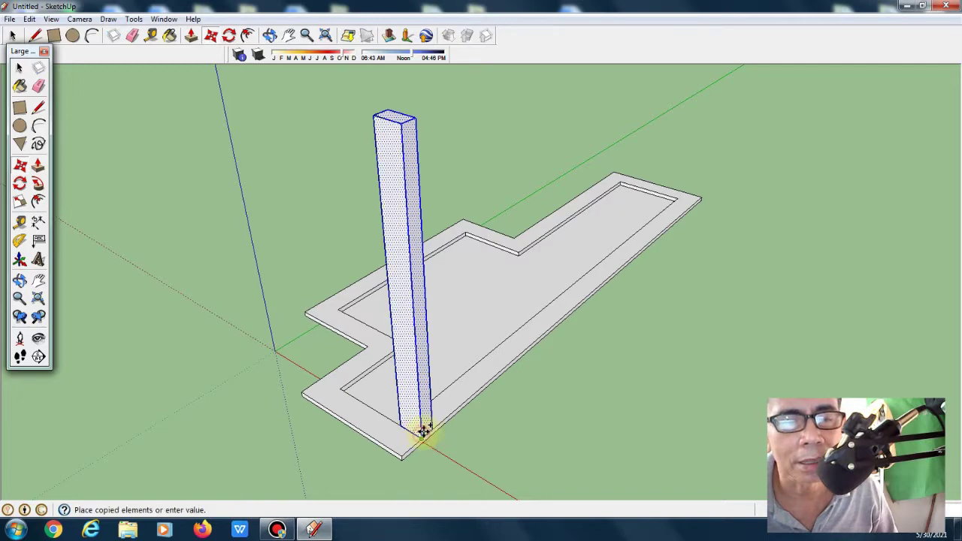
pyautogui.click(464, 401)
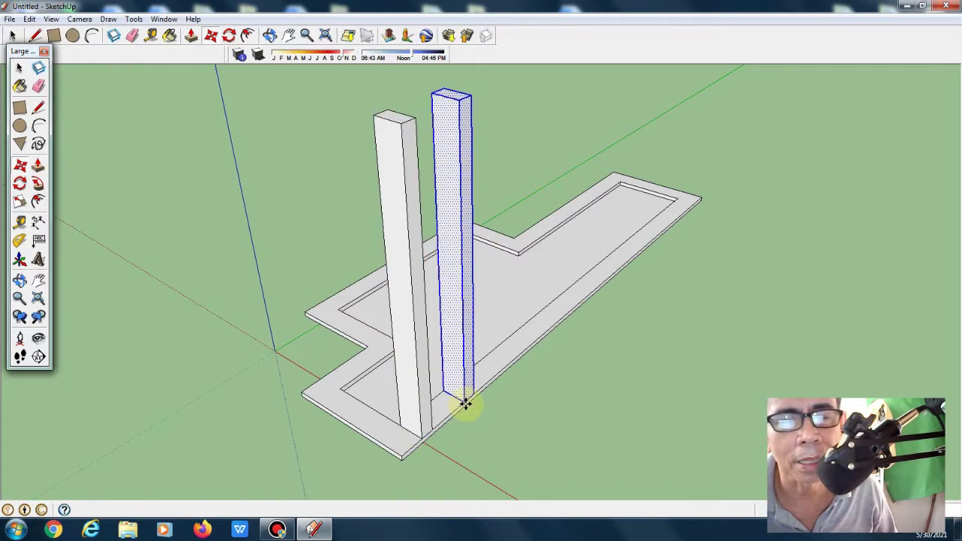
pyautogui.click(467, 396)
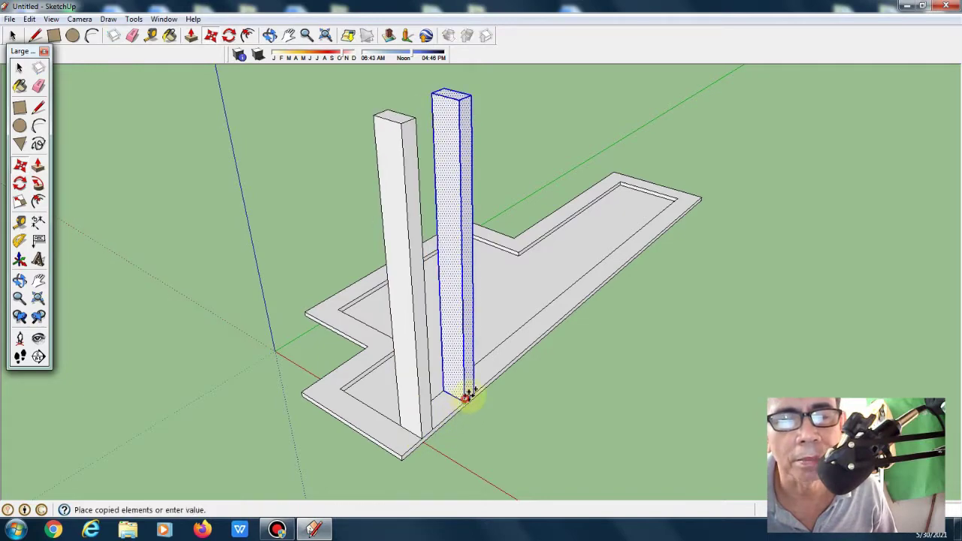
pyautogui.click(505, 367)
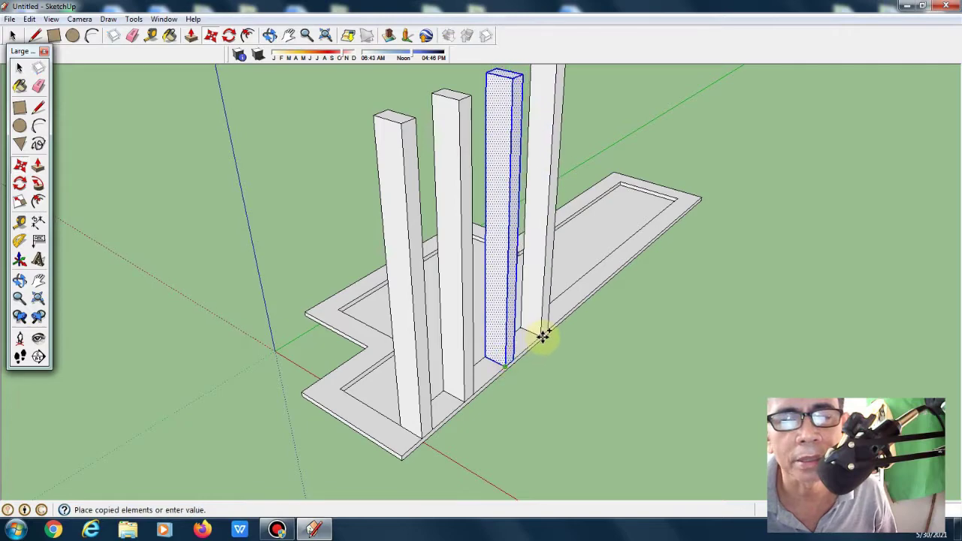
pyautogui.click(546, 333)
pyautogui.click(544, 329)
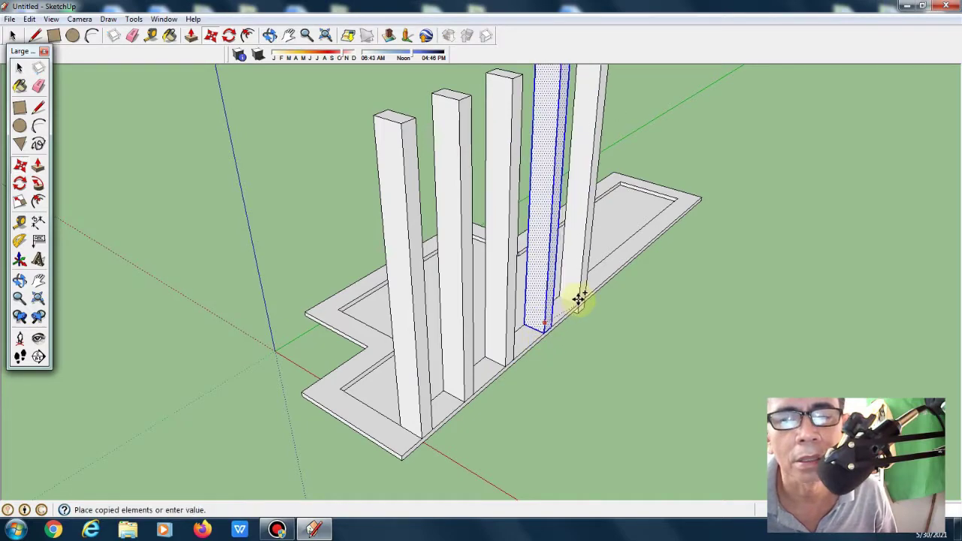
pyautogui.click(580, 293)
pyautogui.click(580, 277)
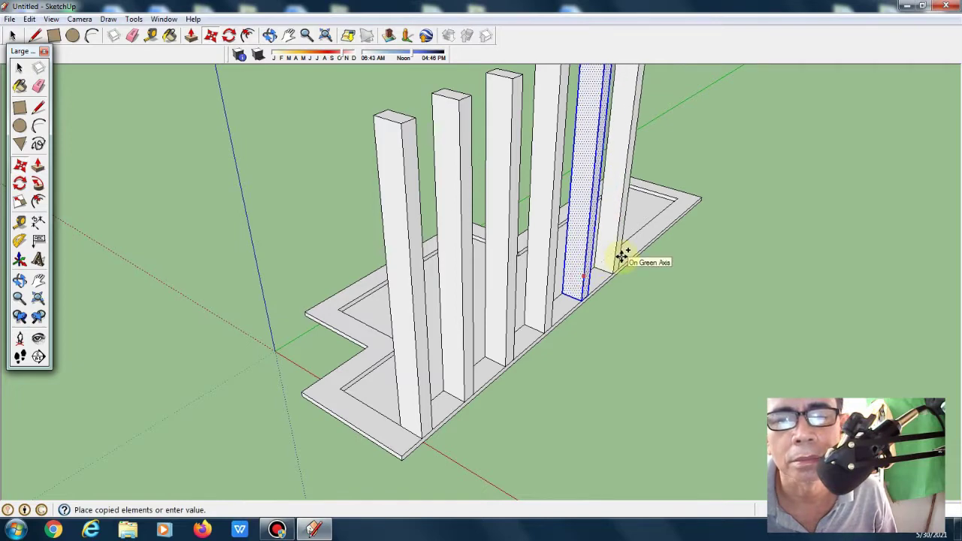
pyautogui.press('Escape')
pyautogui.scroll(-2, 208, 296)
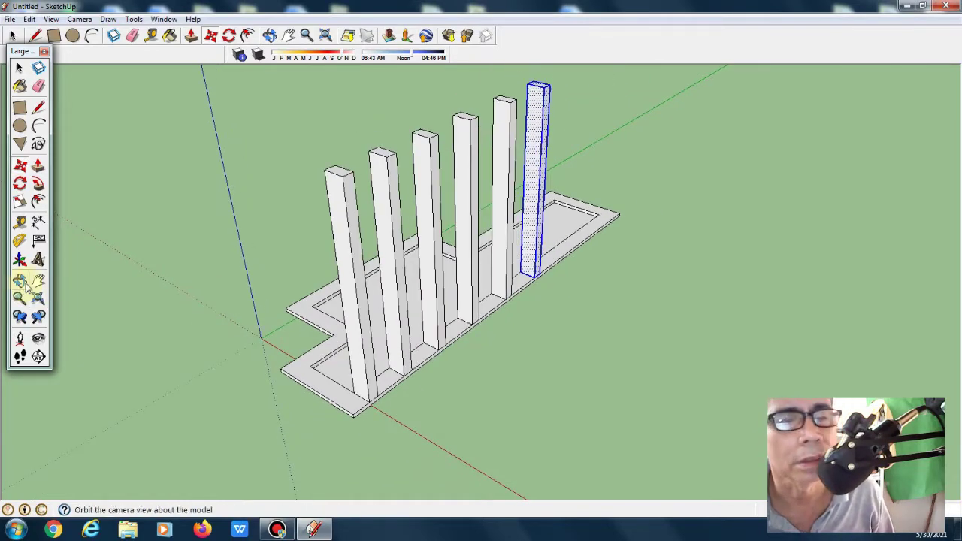
# Shift the view and Ctrl-copy three more columns further along the wall to its far end
pyautogui.click(38, 280)
pyautogui.moveTo(457, 369); pyautogui.dragTo(457, 395)
pyautogui.moveTo(309, 327)
pyautogui.mouseDown()
pyautogui.moveTo(419, 369)
pyautogui.moveTo(413, 387)
pyautogui.mouseUp()
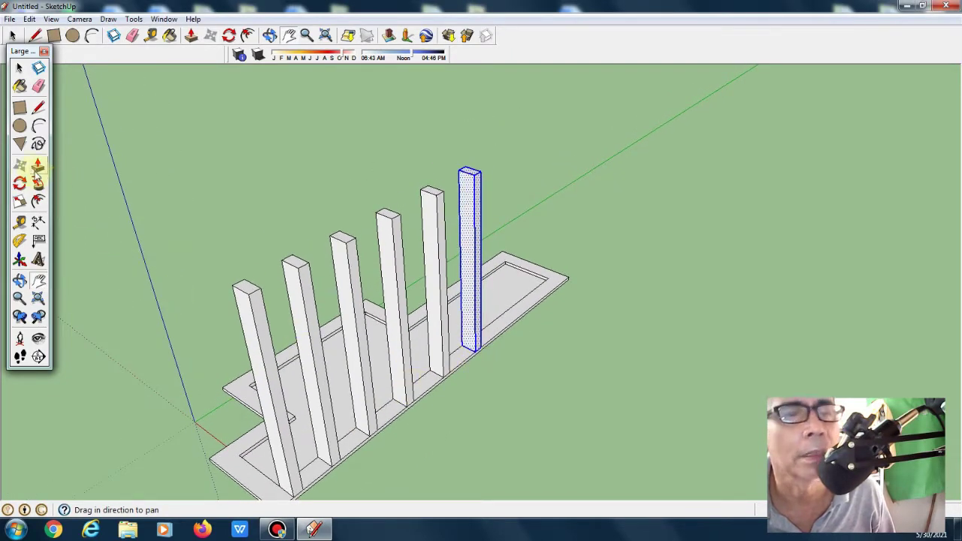
pyautogui.click(20, 164)
pyautogui.click(472, 346)
pyautogui.press('ctrl')
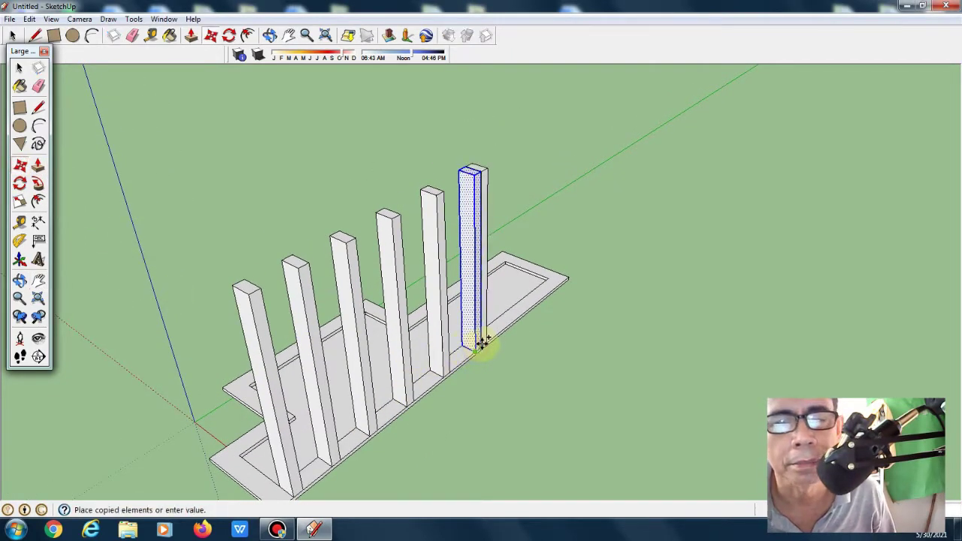
pyautogui.click(507, 329)
pyautogui.click(507, 328)
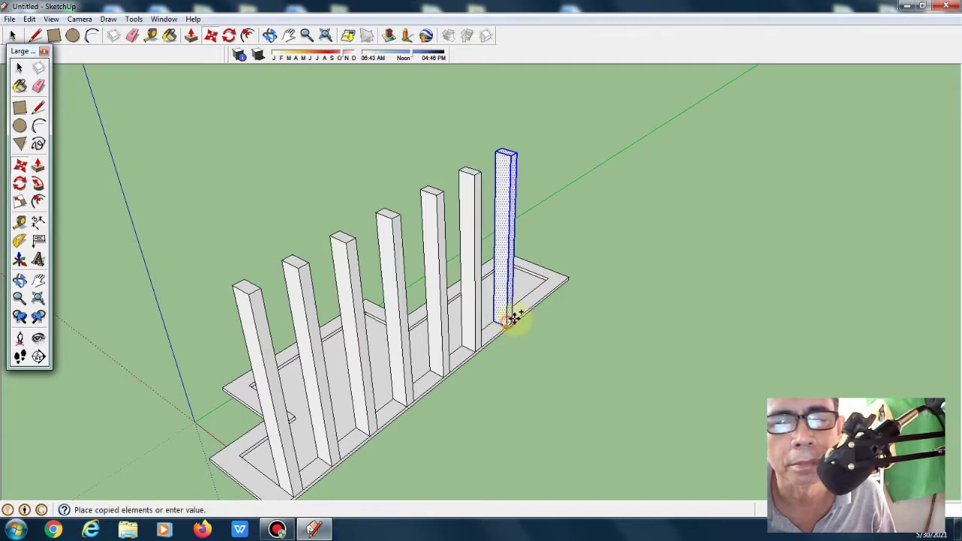
pyautogui.press('ctrl')
pyautogui.click(522, 320)
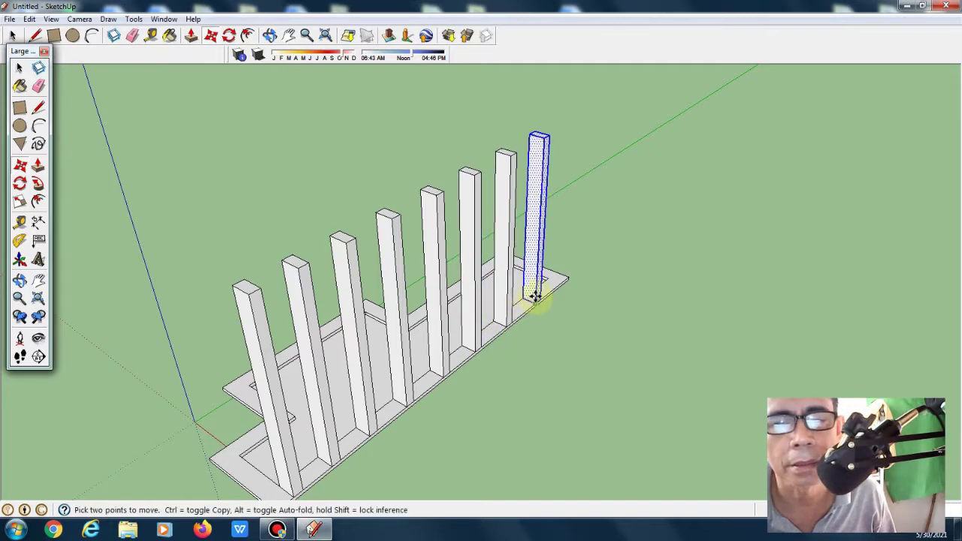
pyautogui.click(534, 295)
pyautogui.press('ctrl')
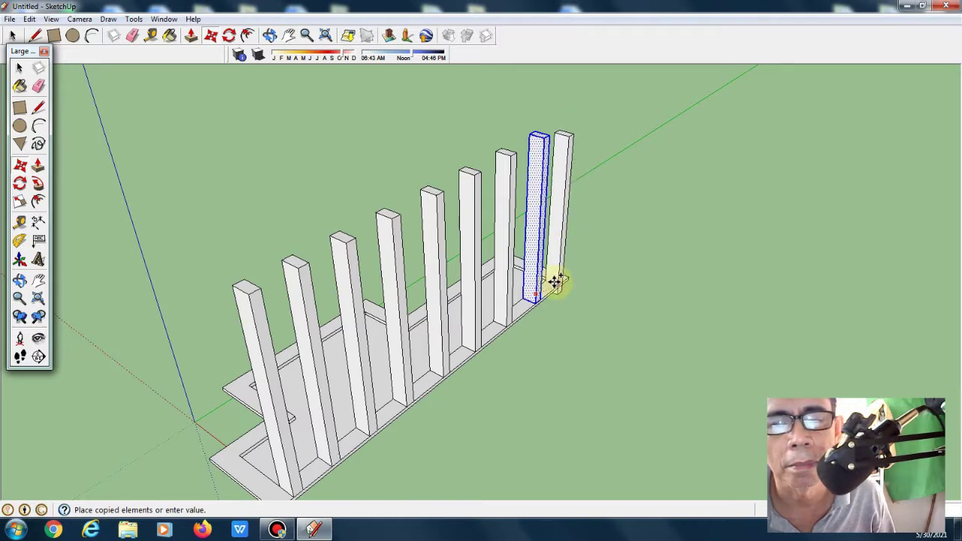
pyautogui.click(558, 283)
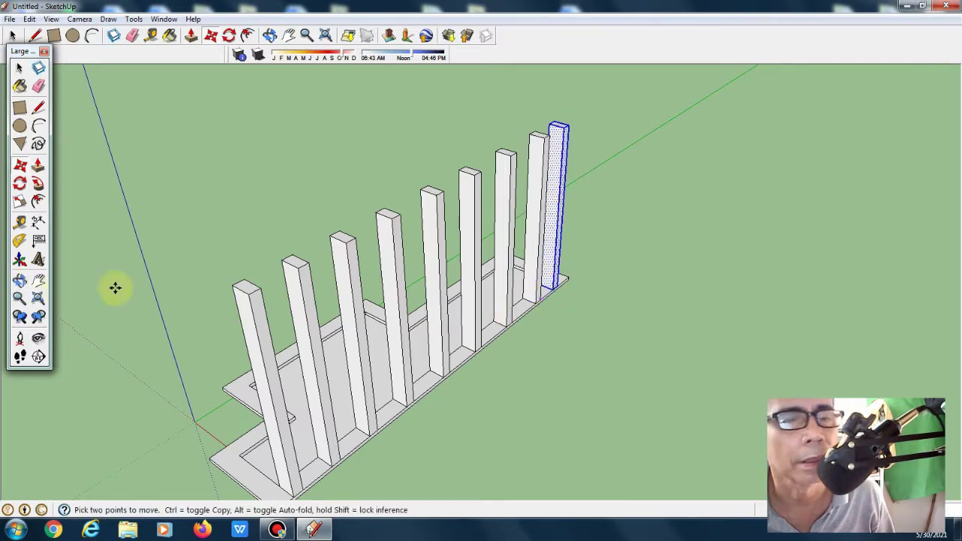
# Place an extra column beside the last one, then undo that extra copy
pyautogui.scroll(3, 574, 420)
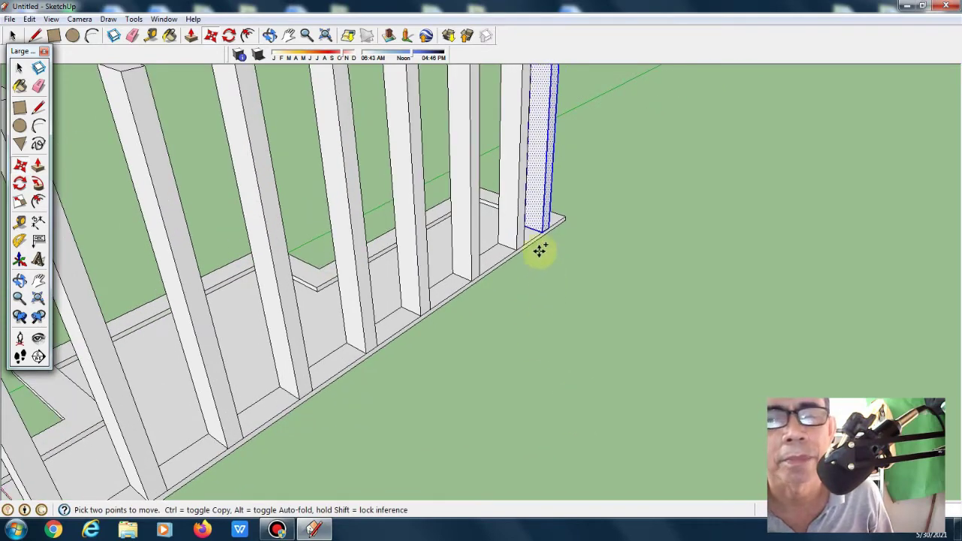
pyautogui.click(539, 227)
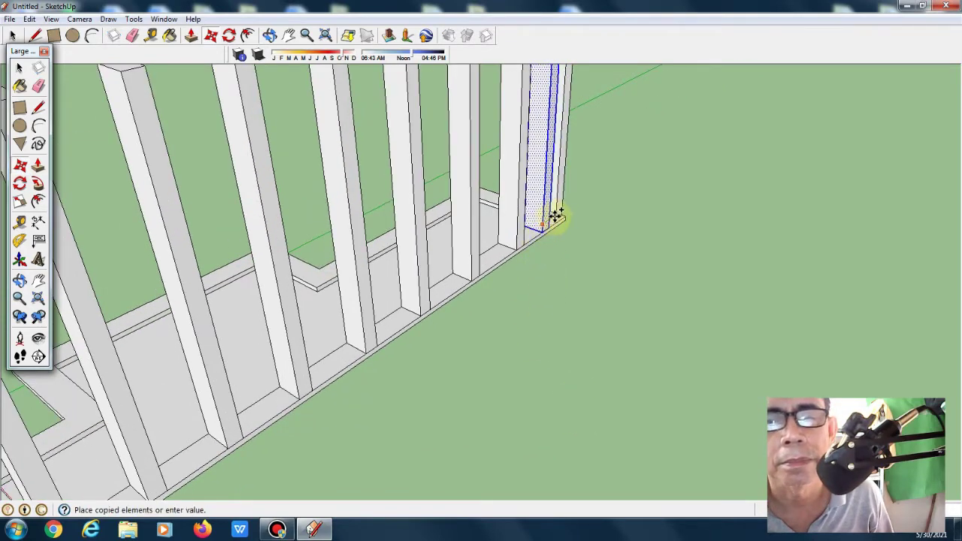
pyautogui.click(558, 218)
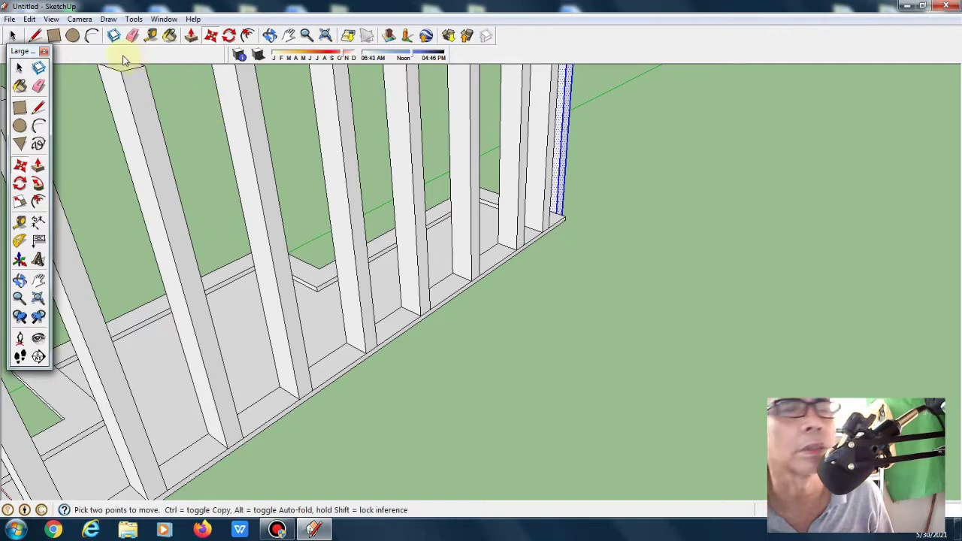
pyautogui.click(29, 19)
pyautogui.click(43, 33)
# Pan and zoom out so the full row of posts on the floor plate is visible
pyautogui.scroll(1, 612, 353)
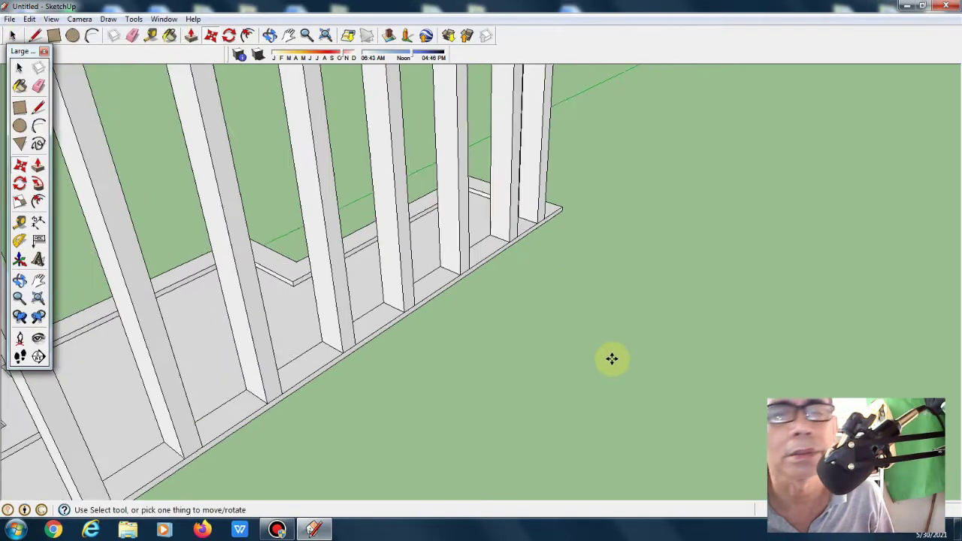
pyautogui.scroll(2, 609, 315)
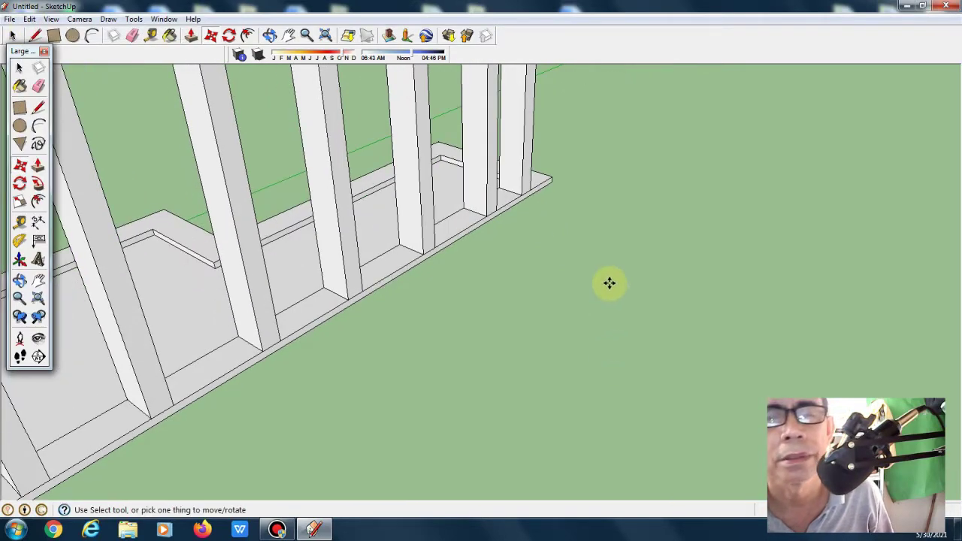
pyautogui.click(39, 281)
pyautogui.moveTo(749, 253)
pyautogui.mouseDown()
pyautogui.moveTo(726, 337)
pyautogui.moveTo(649, 344)
pyautogui.mouseUp()
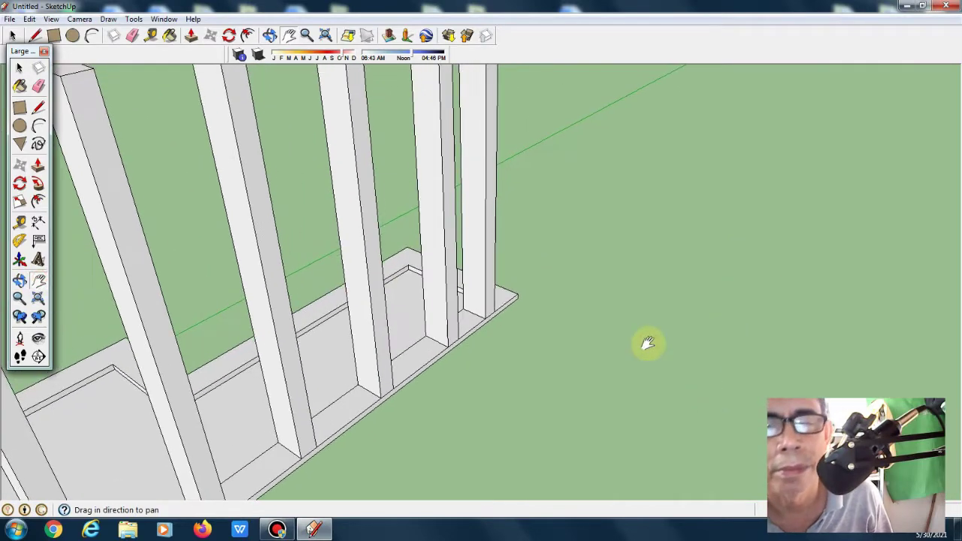
pyautogui.click(19, 164)
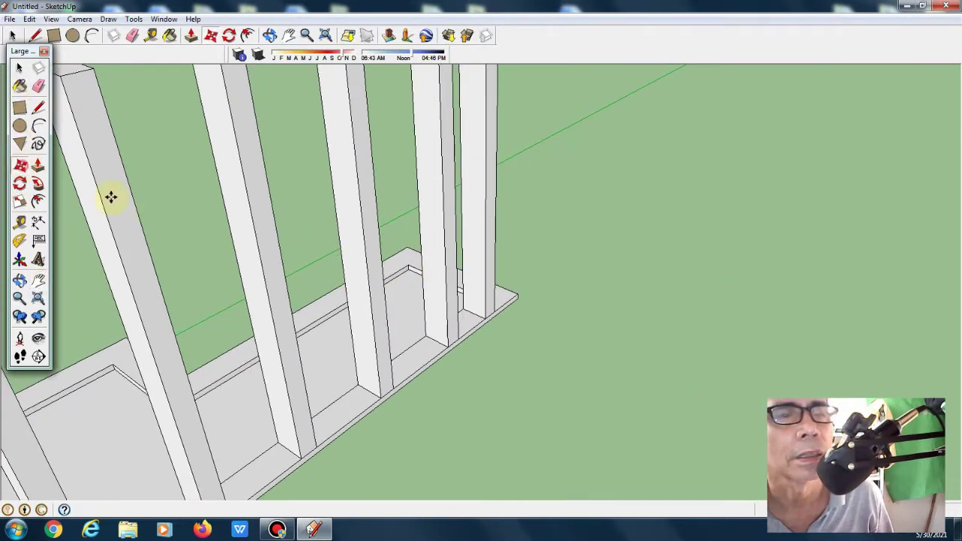
pyautogui.scroll(-3, 503, 316)
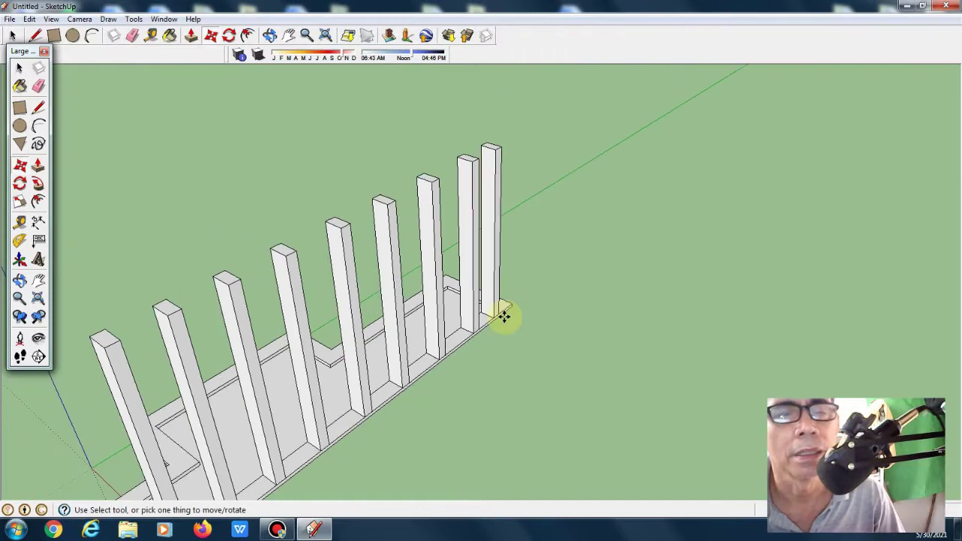
pyautogui.scroll(-1, 502, 316)
# Select the first post and Ctrl-copy it to the plate's right end, completing a ten-post row
pyautogui.click(39, 281)
pyautogui.moveTo(308, 308); pyautogui.dragTo(425, 241)
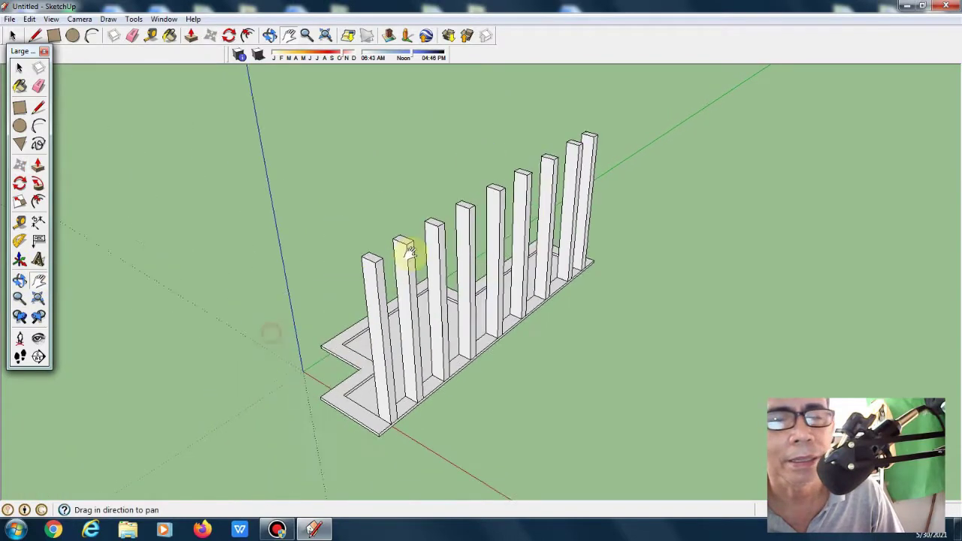
pyautogui.click(21, 68)
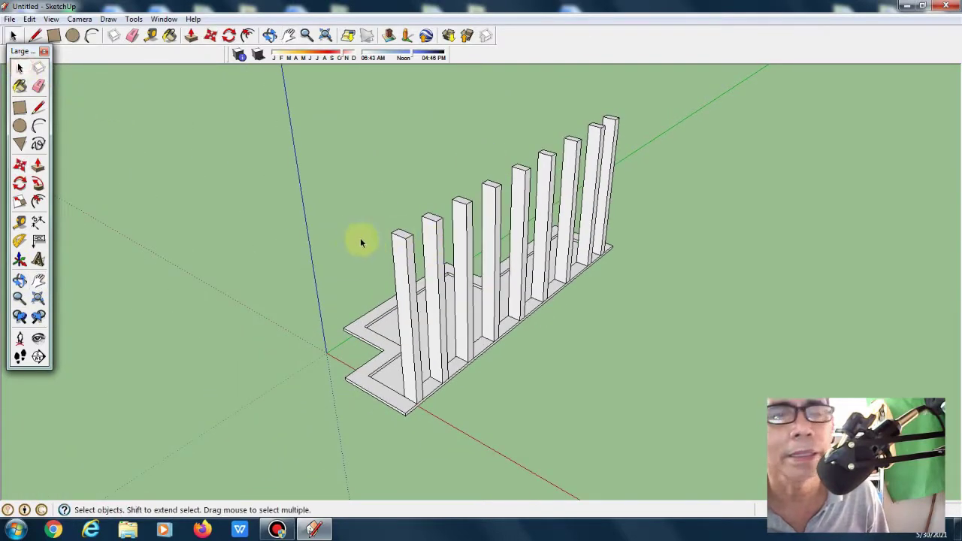
pyautogui.moveTo(359, 228); pyautogui.dragTo(411, 351)
pyautogui.moveTo(425, 393); pyautogui.dragTo(429, 425)
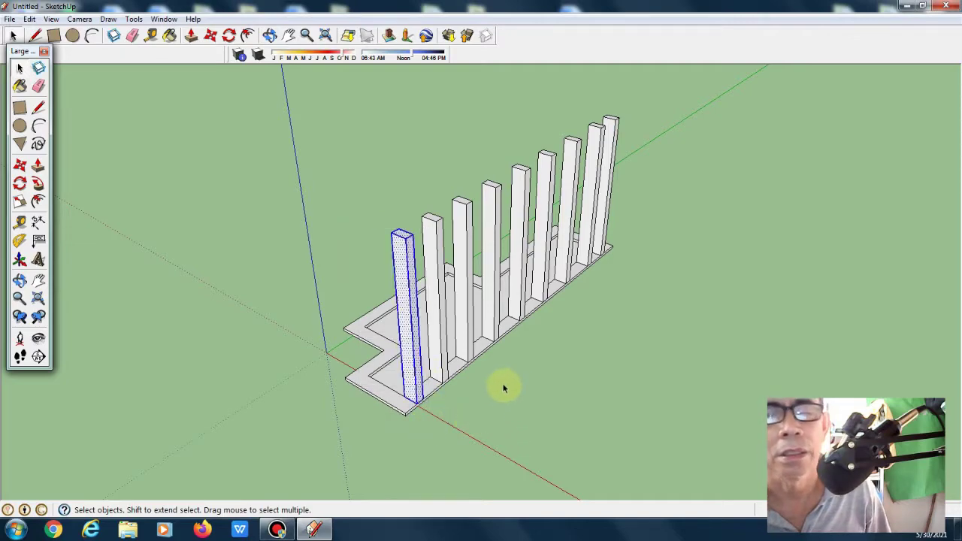
pyautogui.click(21, 280)
pyautogui.moveTo(651, 429)
pyautogui.mouseDown()
pyautogui.moveTo(512, 451)
pyautogui.moveTo(434, 436)
pyautogui.moveTo(215, 226)
pyautogui.mouseUp()
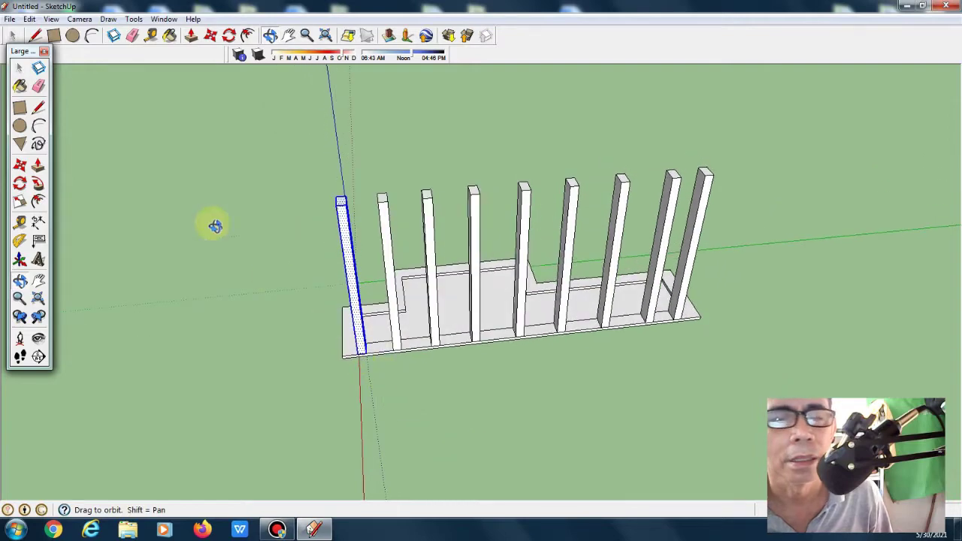
pyautogui.click(20, 164)
pyautogui.press('ctrl')
pyautogui.click(359, 353)
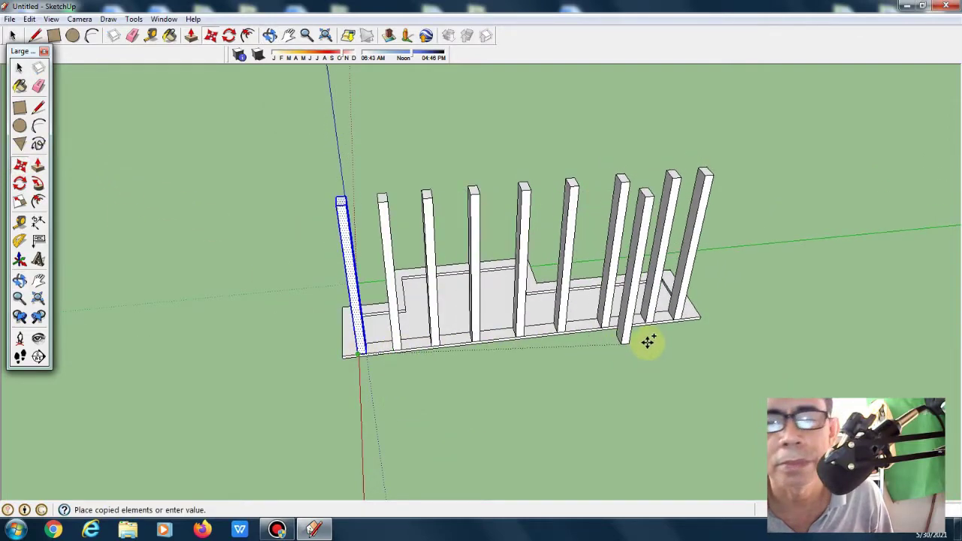
pyautogui.click(693, 320)
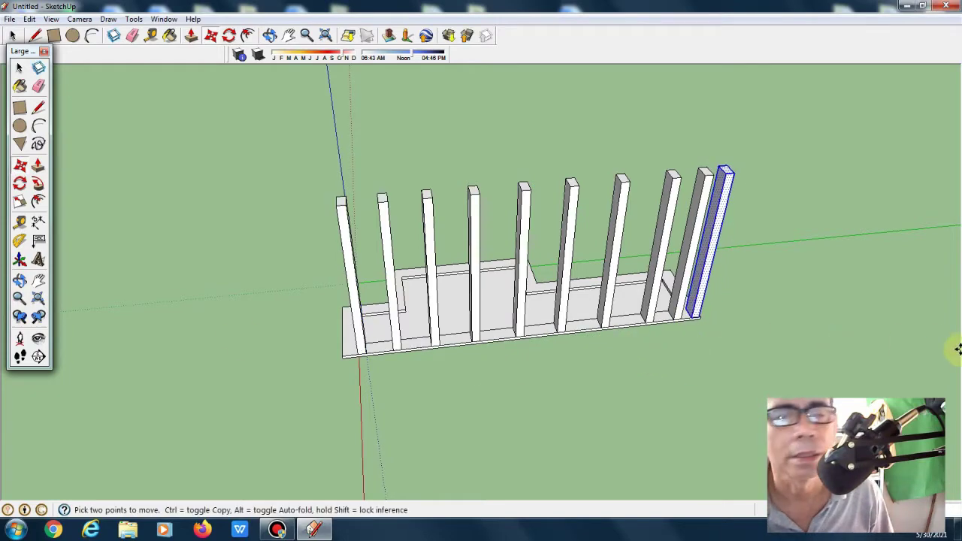
# Copy the post three times along the plate's narrow end, the last near the corner
pyautogui.click(19, 281)
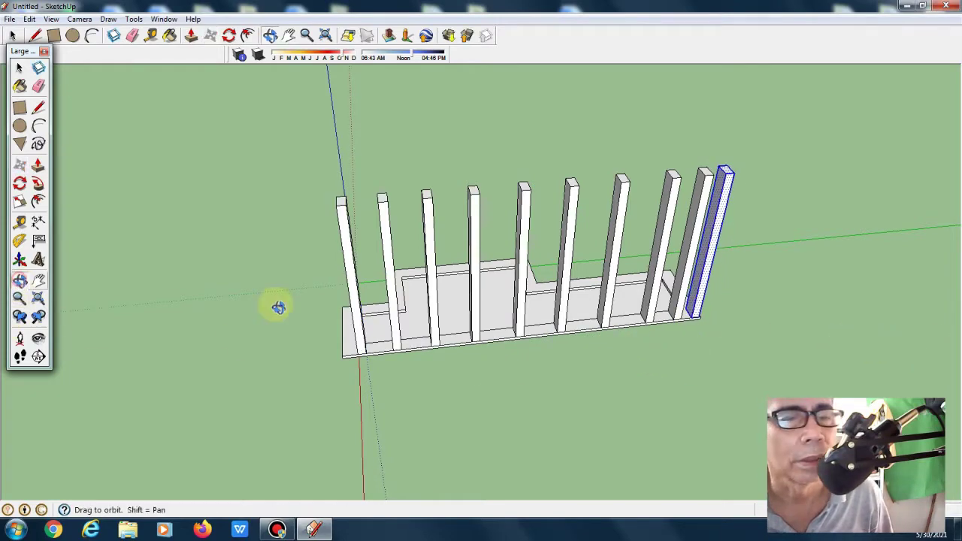
pyautogui.moveTo(802, 312)
pyautogui.mouseDown()
pyautogui.moveTo(333, 230)
pyautogui.moveTo(380, 455)
pyautogui.mouseUp()
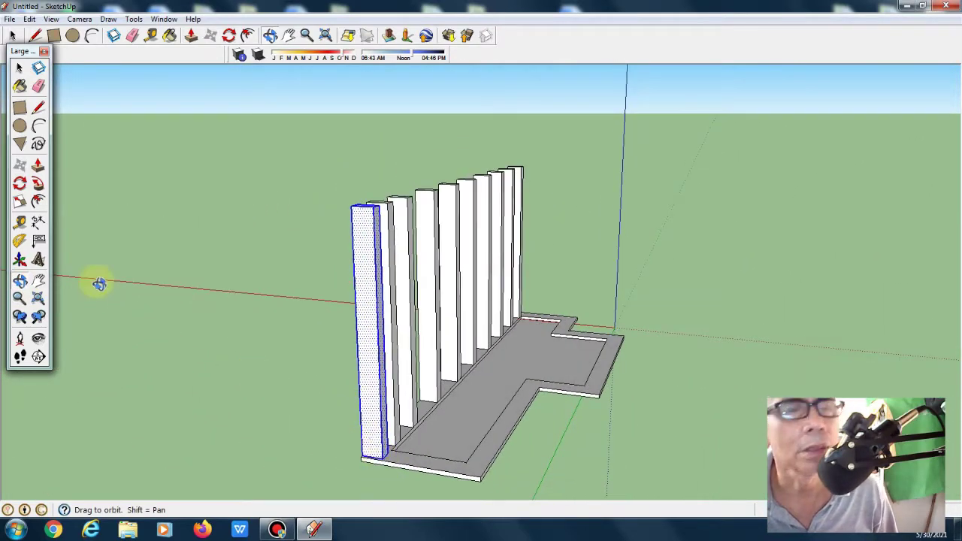
pyautogui.click(19, 169)
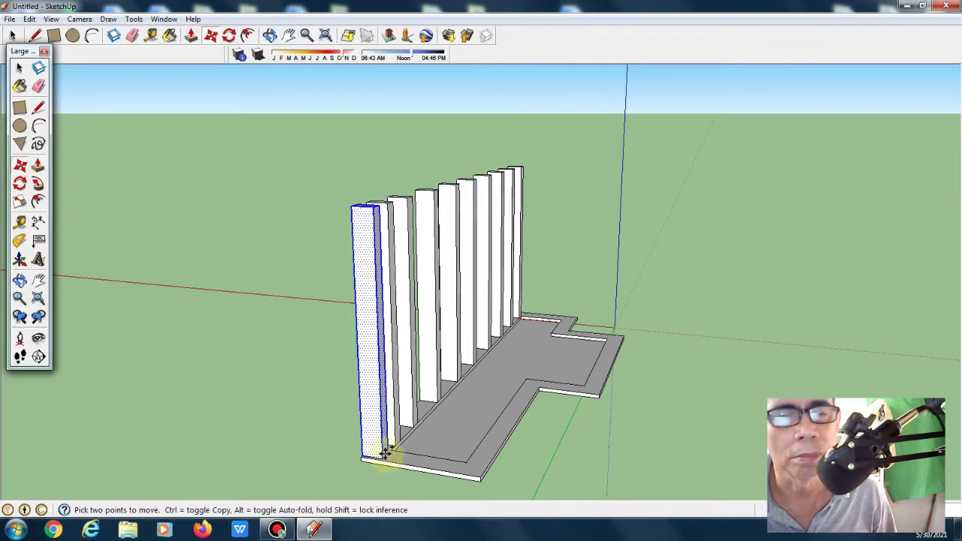
pyautogui.click(385, 451)
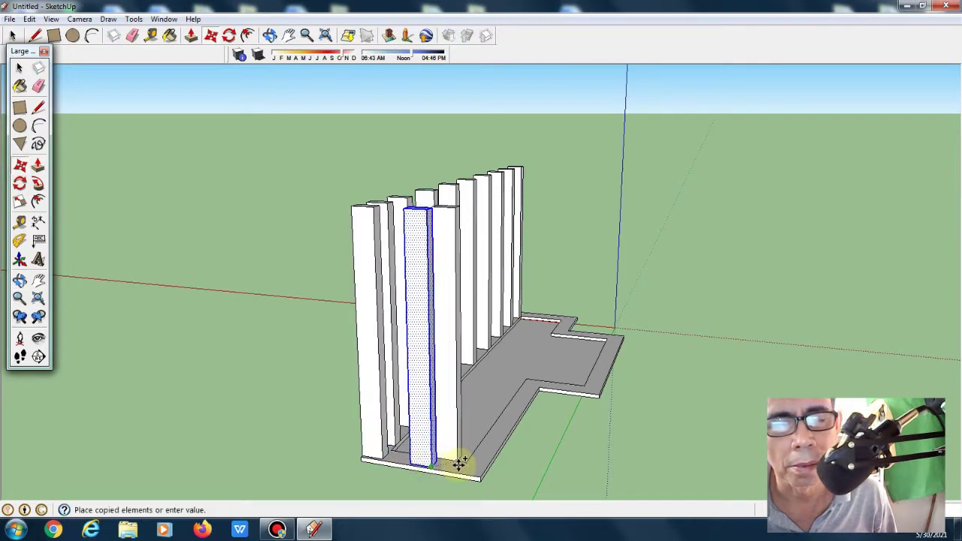
pyautogui.click(488, 478)
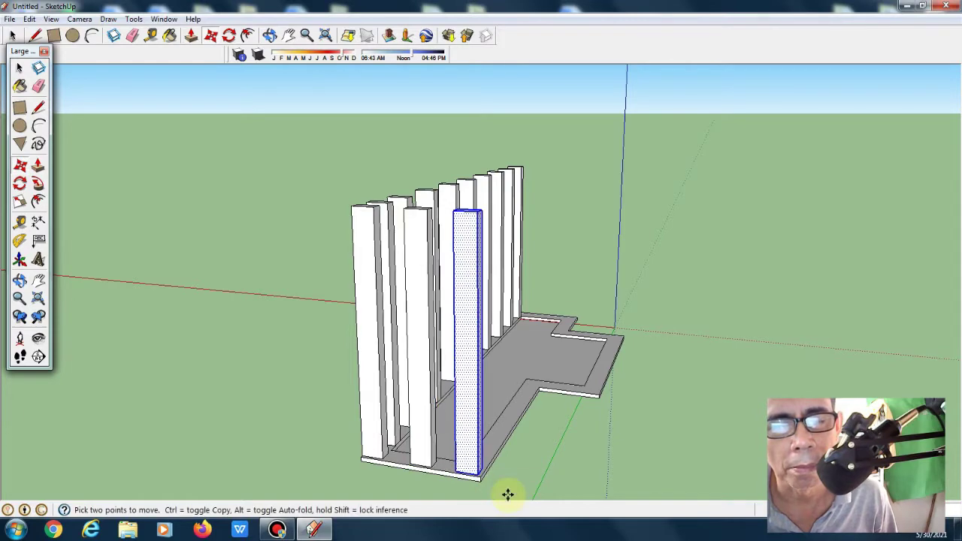
pyautogui.click(479, 470)
pyautogui.click(493, 448)
pyautogui.click(505, 432)
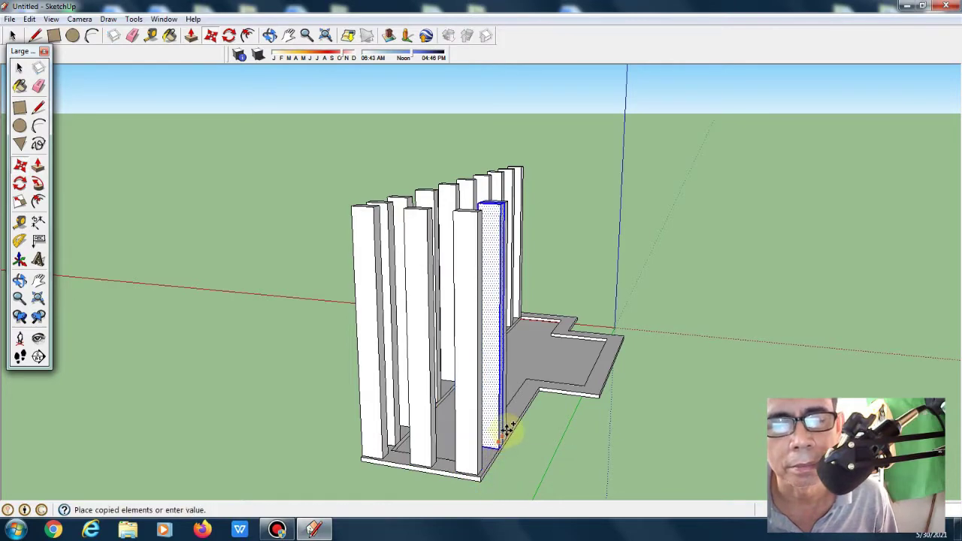
pyautogui.click(516, 427)
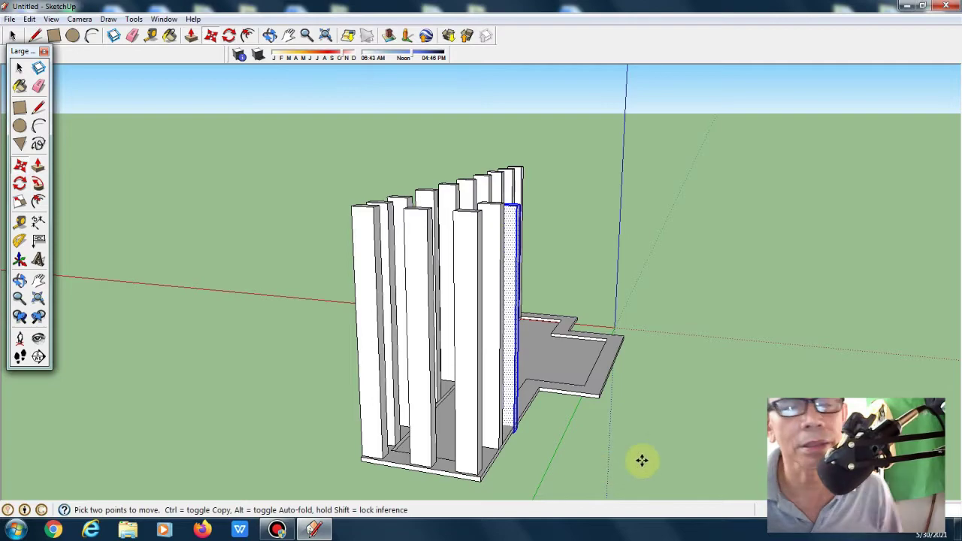
# Zoom out, pan and orbit to see the whole plate with its posts
pyautogui.scroll(-1, 641, 461)
pyautogui.click(38, 279)
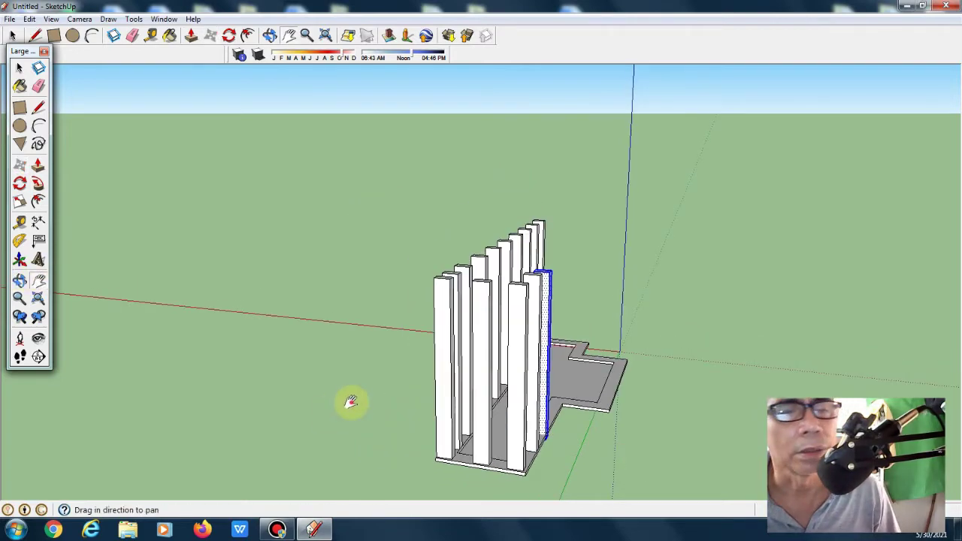
pyautogui.moveTo(351, 399); pyautogui.dragTo(354, 316)
pyautogui.click(19, 280)
pyautogui.moveTo(580, 325)
pyautogui.mouseDown()
pyautogui.moveTo(469, 454)
pyautogui.moveTo(594, 404)
pyautogui.moveTo(577, 408)
pyautogui.mouseUp()
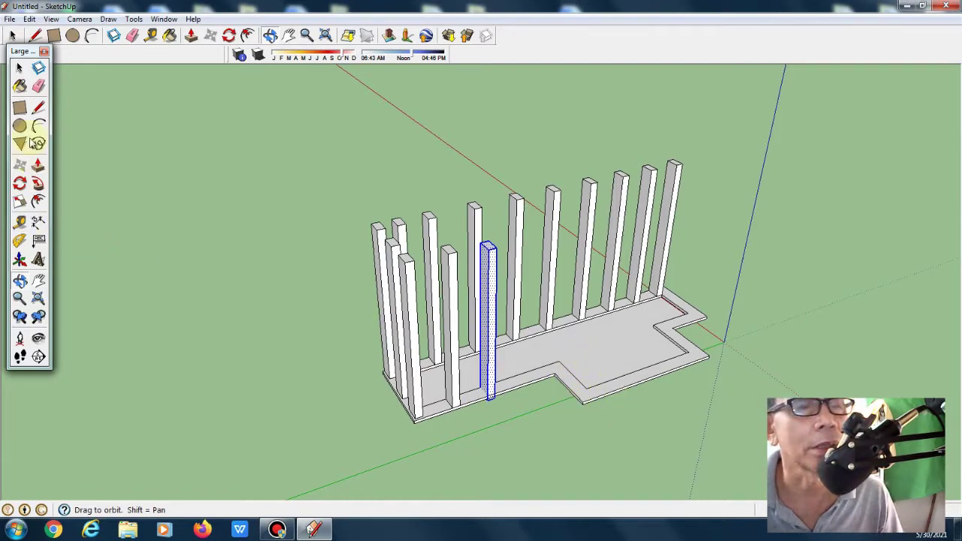
pyautogui.click(39, 107)
pyautogui.click(19, 68)
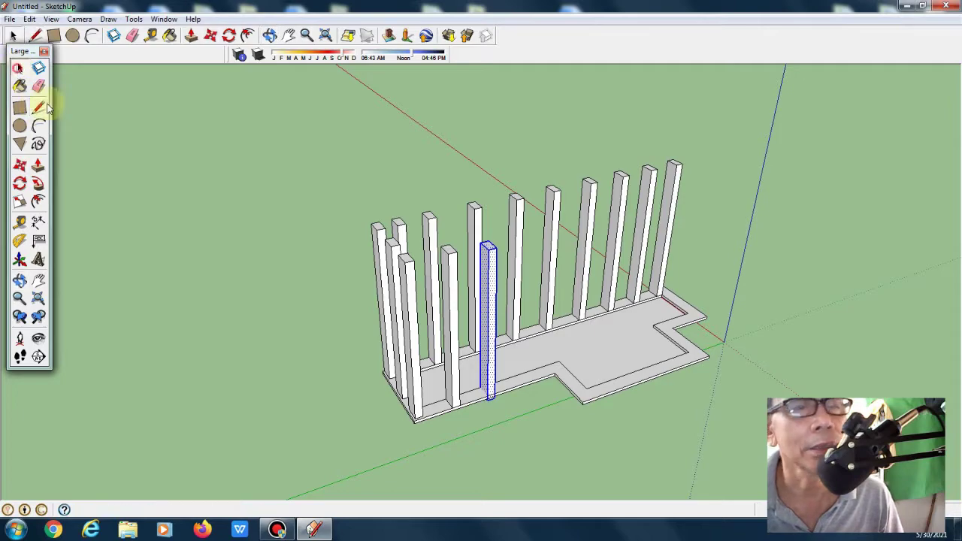
pyautogui.click(38, 165)
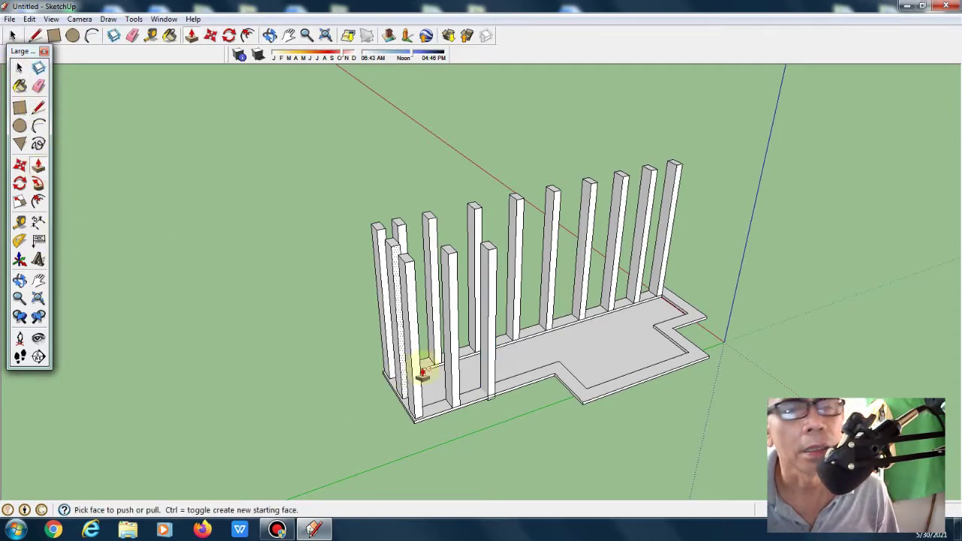
# Stack four copies of the floor slab one storey apart, the last capping the post tops
pyautogui.click(20, 167)
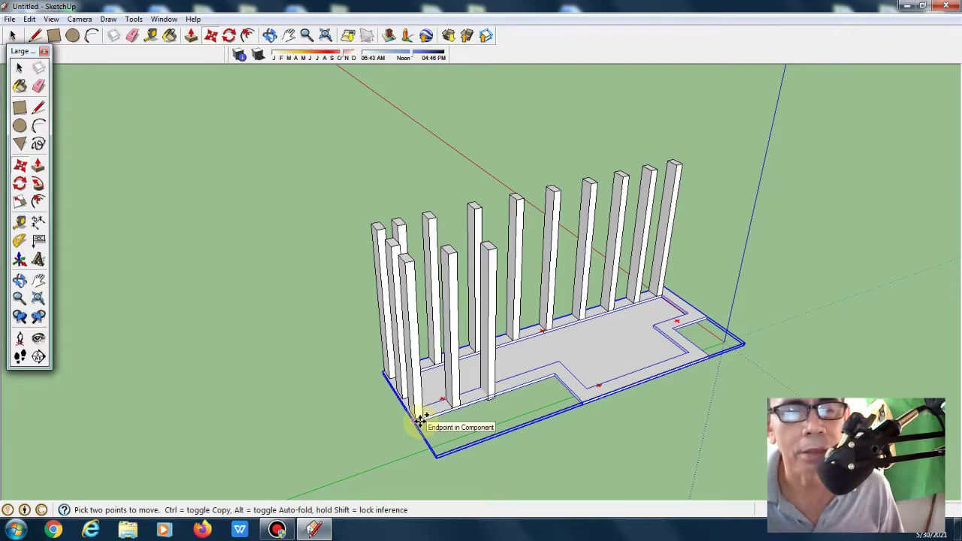
pyautogui.click(420, 422)
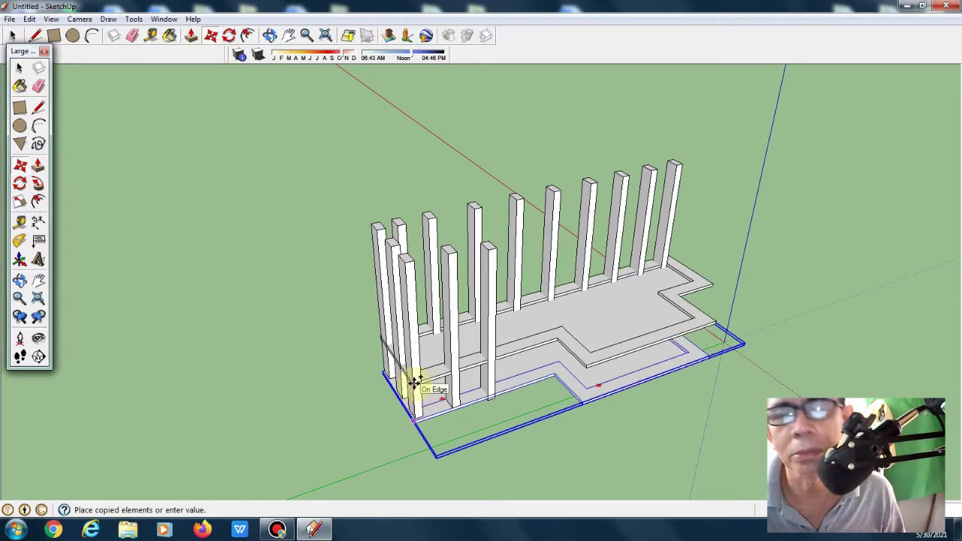
pyautogui.click(414, 383)
pyautogui.click(411, 385)
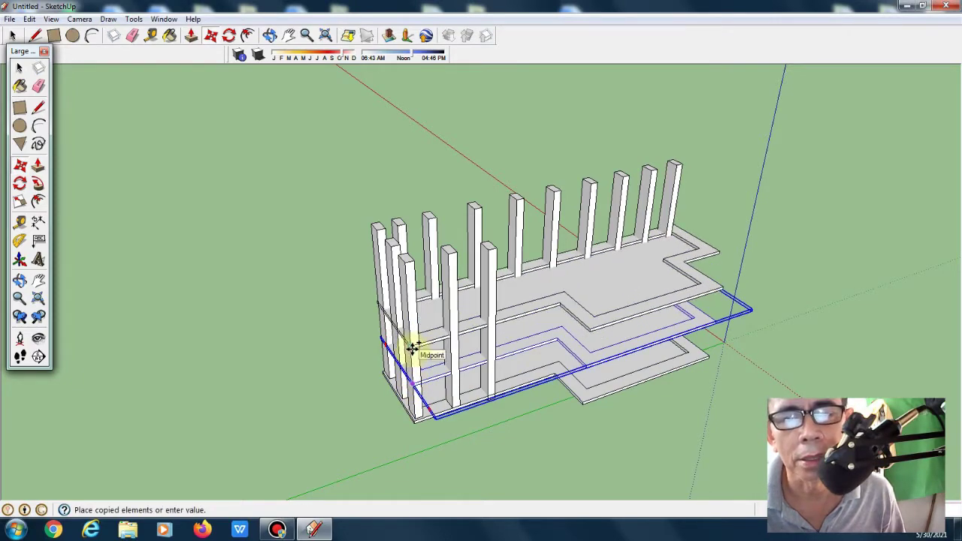
pyautogui.click(412, 348)
pyautogui.click(409, 348)
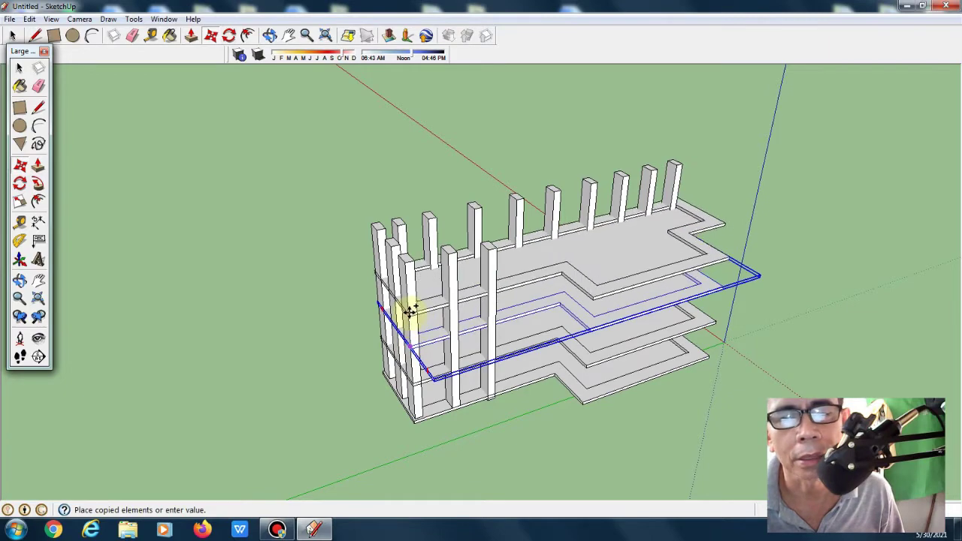
pyautogui.click(409, 309)
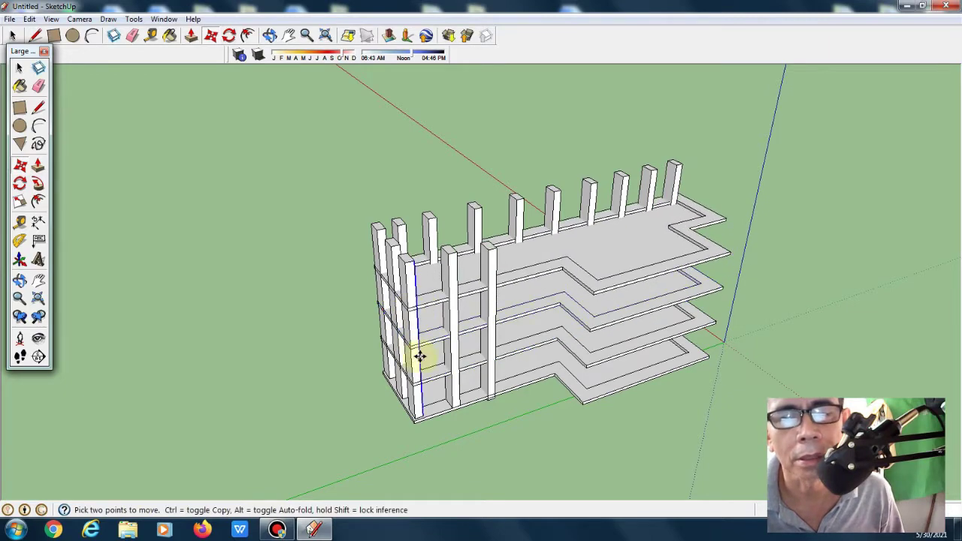
pyautogui.click(404, 305)
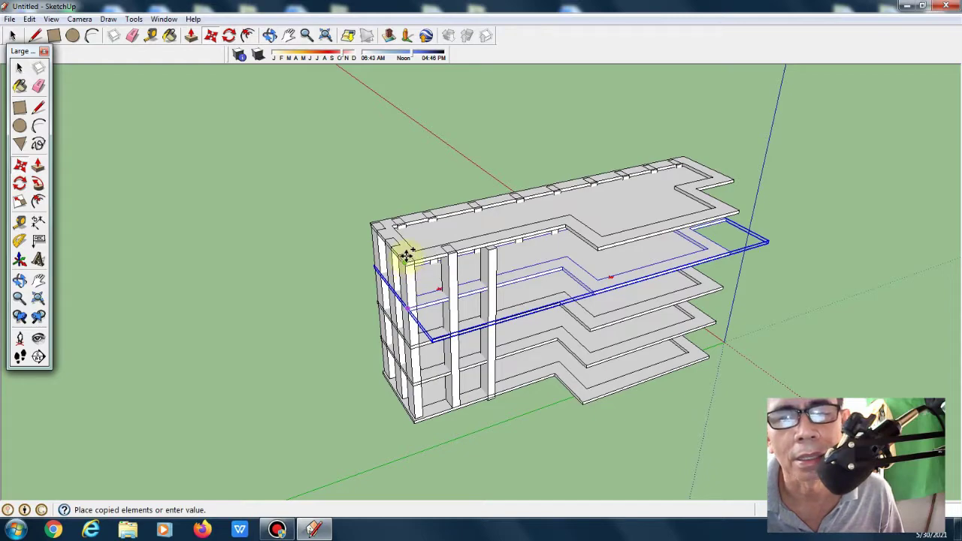
pyautogui.click(405, 257)
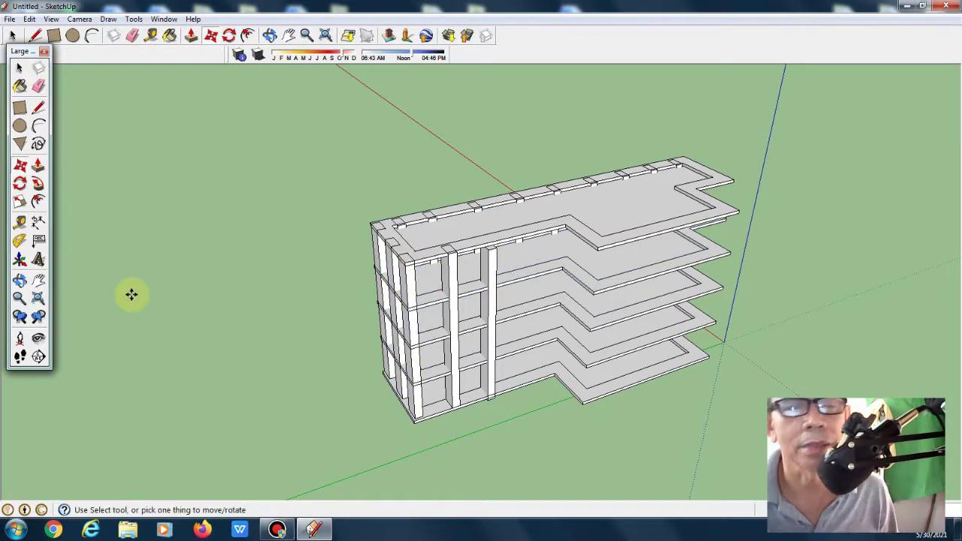
pyautogui.click(19, 280)
pyautogui.moveTo(490, 485)
pyautogui.mouseDown()
pyautogui.moveTo(408, 391)
pyautogui.moveTo(247, 391)
pyautogui.moveTo(258, 401)
pyautogui.moveTo(436, 381)
pyautogui.moveTo(687, 395)
pyautogui.moveTo(559, 393)
pyautogui.moveTo(568, 407)
pyautogui.moveTo(528, 422)
pyautogui.moveTo(456, 376)
pyautogui.moveTo(564, 403)
pyautogui.mouseUp()
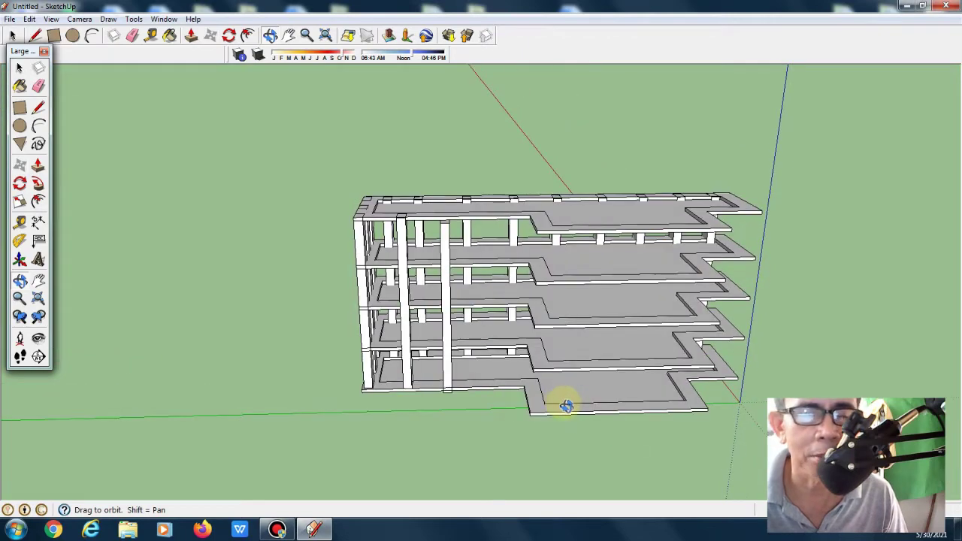
pyautogui.moveTo(469, 380); pyautogui.dragTo(554, 389)
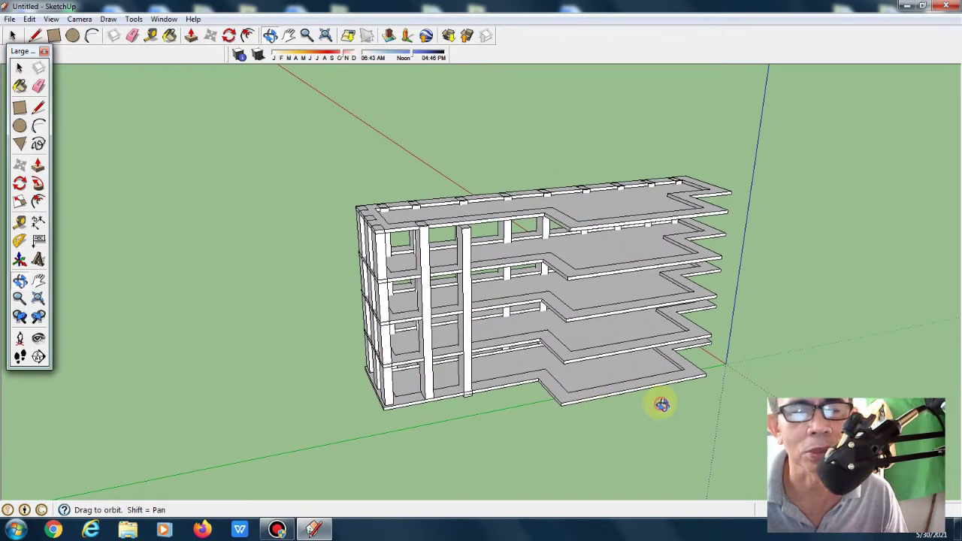
pyautogui.moveTo(664, 404)
pyautogui.mouseDown()
pyautogui.moveTo(659, 390)
pyautogui.moveTo(593, 378)
pyautogui.moveTo(549, 378)
pyautogui.moveTo(548, 387)
pyautogui.mouseUp()
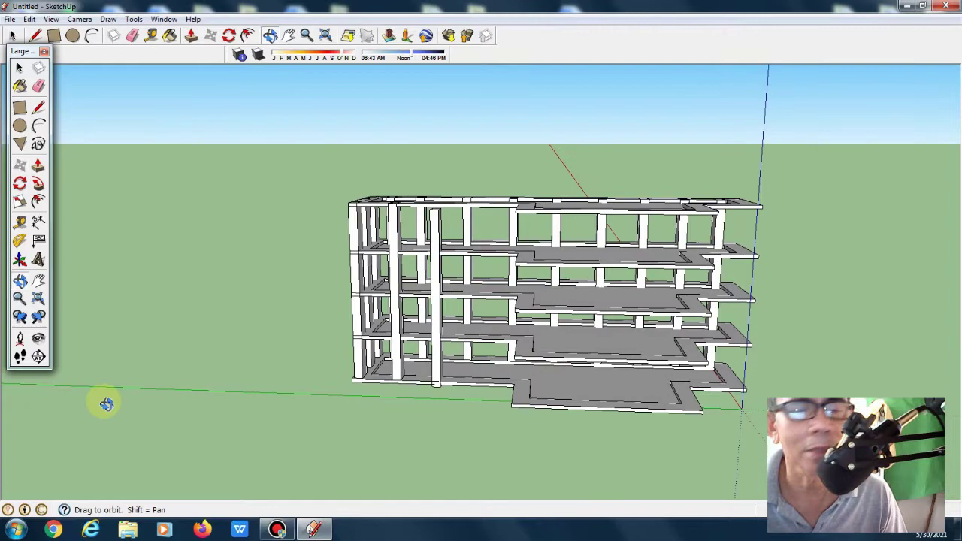
pyautogui.click(38, 280)
pyautogui.moveTo(623, 434); pyautogui.dragTo(589, 395)
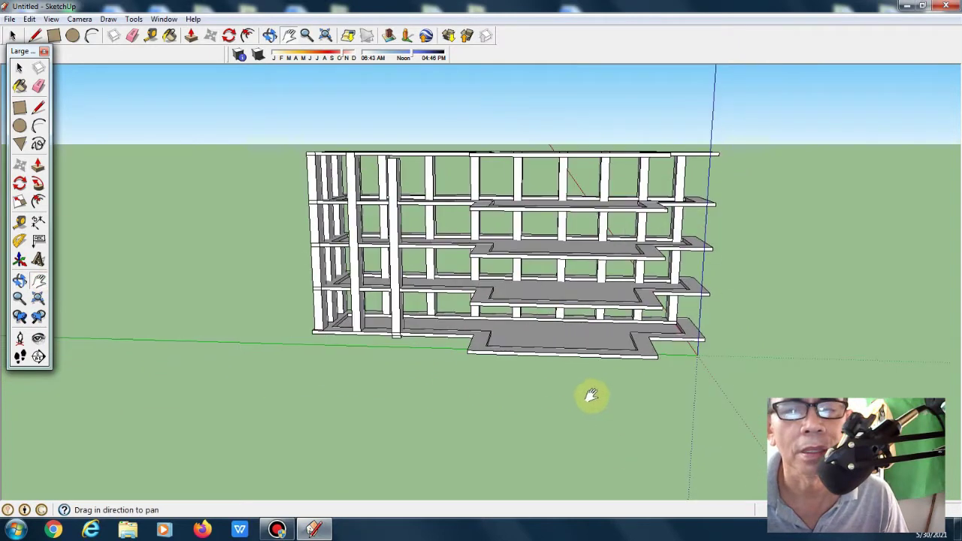
pyautogui.click(19, 281)
pyautogui.moveTo(451, 399)
pyautogui.mouseDown()
pyautogui.moveTo(681, 453)
pyautogui.moveTo(669, 469)
pyautogui.mouseUp()
pyautogui.scroll(3, 669, 460)
pyautogui.moveTo(608, 389); pyautogui.dragTo(610, 401)
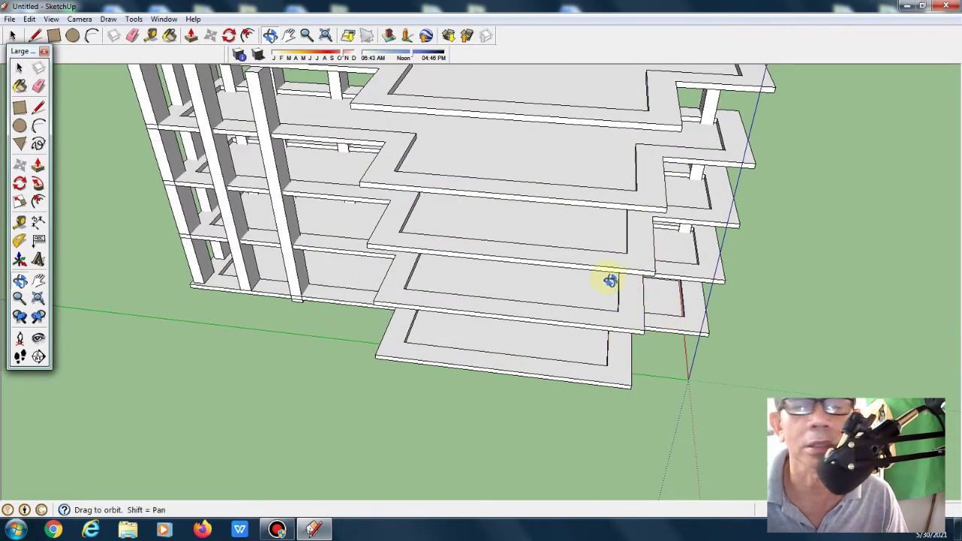
# Draw a small circle at the right front slab corner and extrude it up to the top slab
pyautogui.click(20, 127)
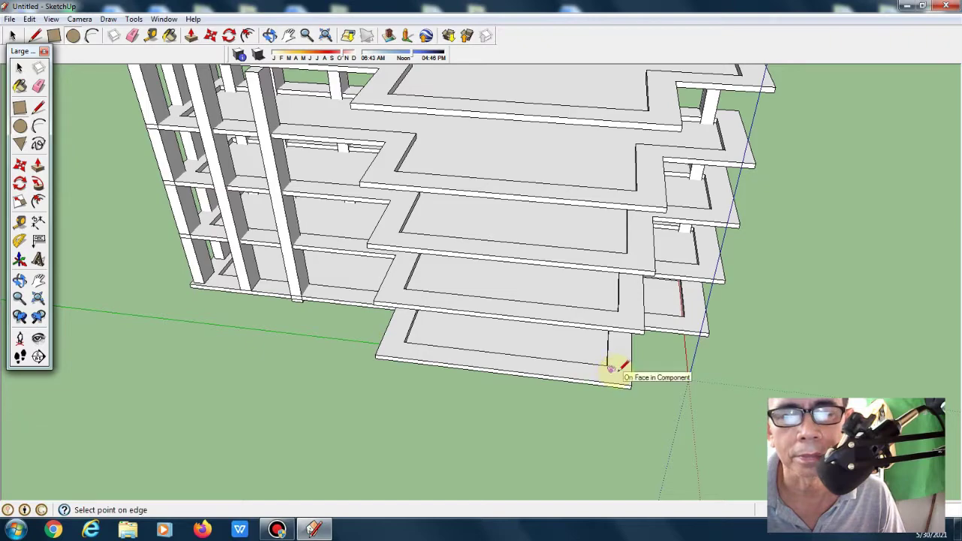
pyautogui.click(620, 370)
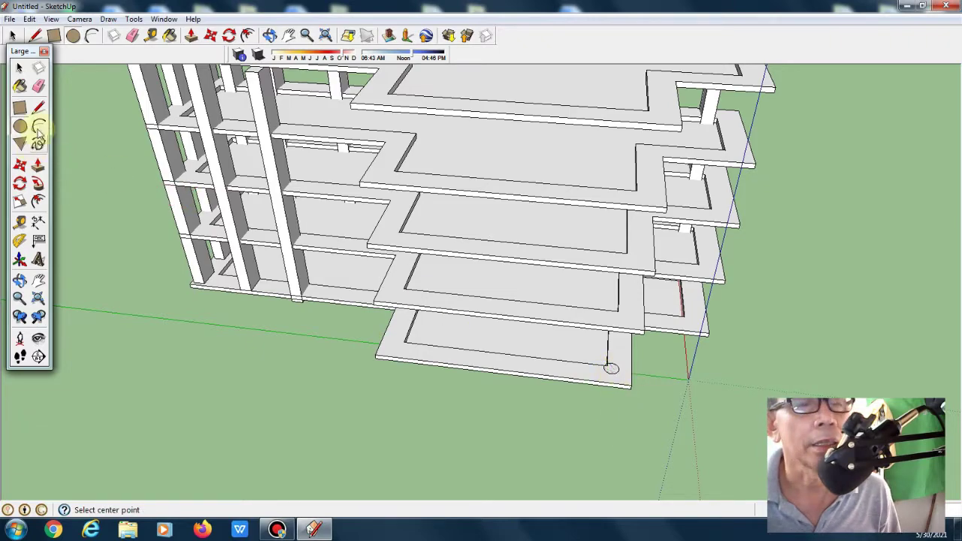
pyautogui.click(37, 168)
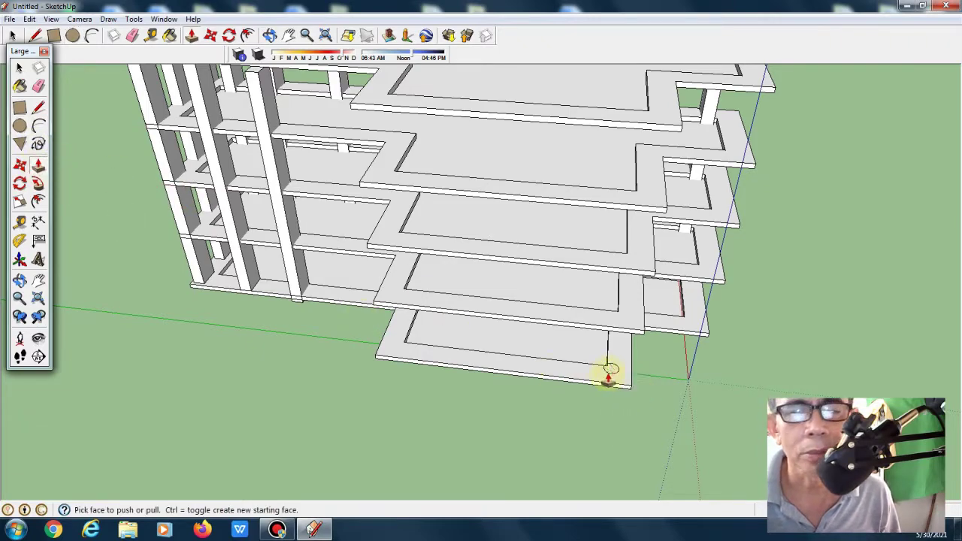
pyautogui.click(611, 370)
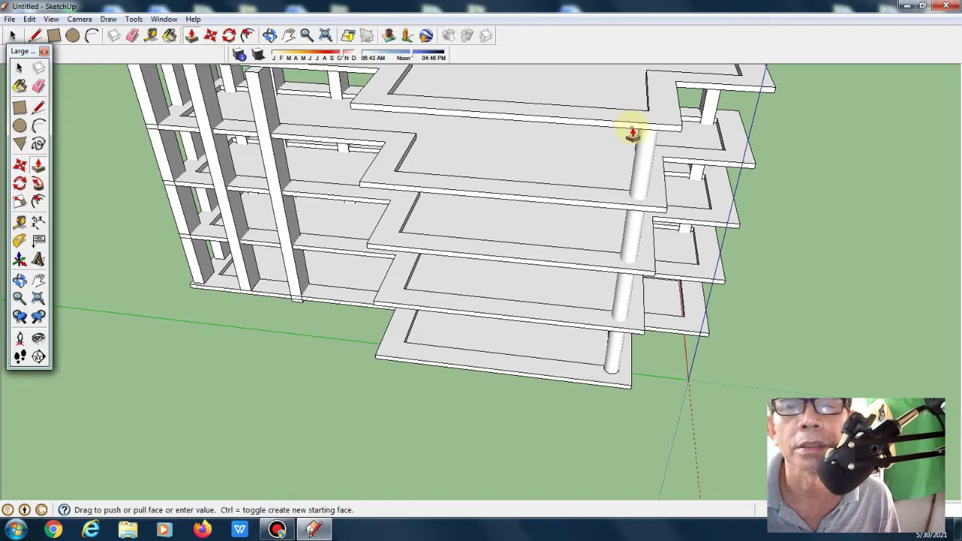
pyautogui.click(633, 134)
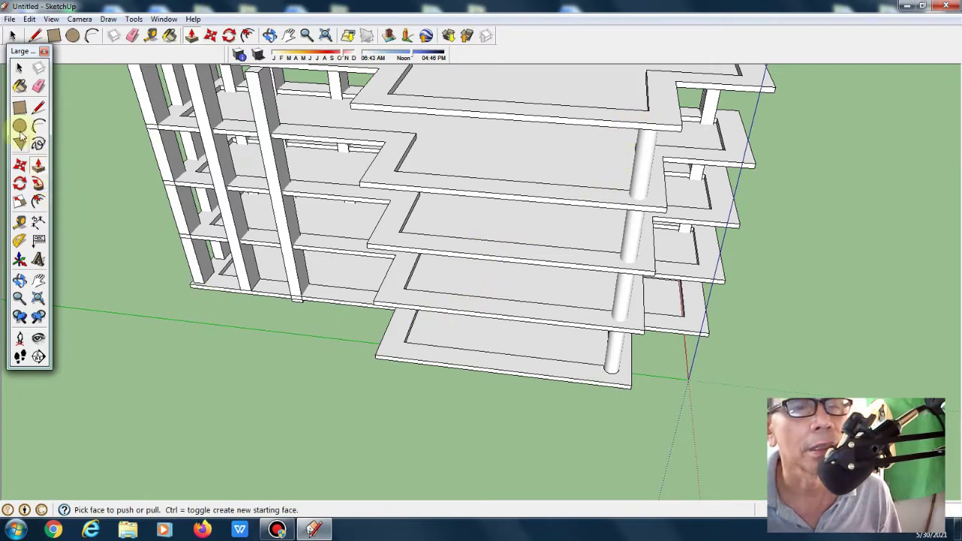
# Draw a small circle at the front-left slab corner and pull it up into a second column
pyautogui.click(20, 107)
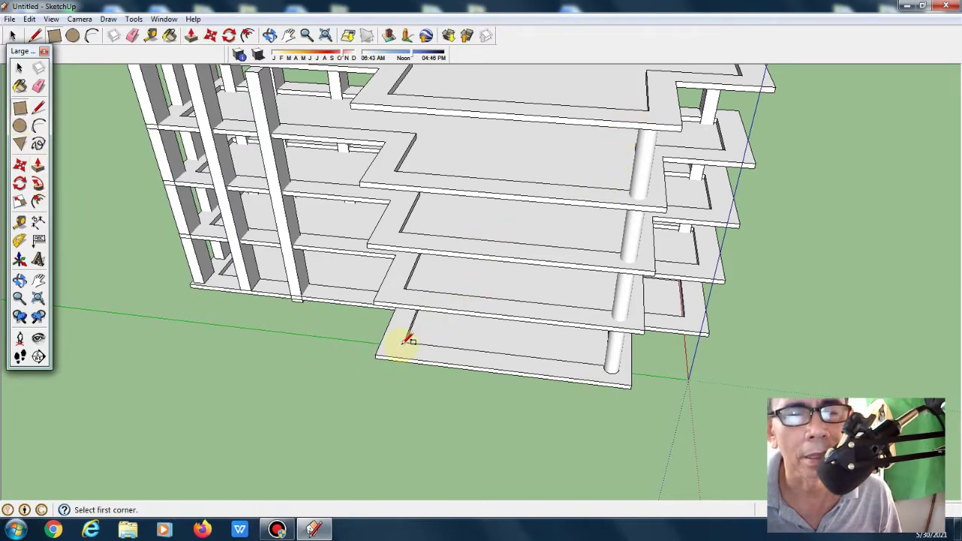
pyautogui.click(404, 344)
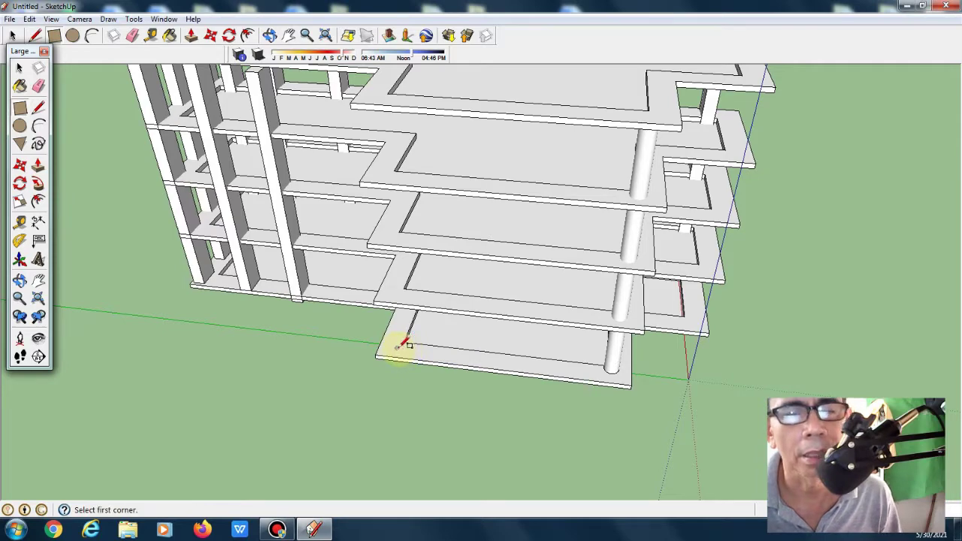
pyautogui.click(20, 126)
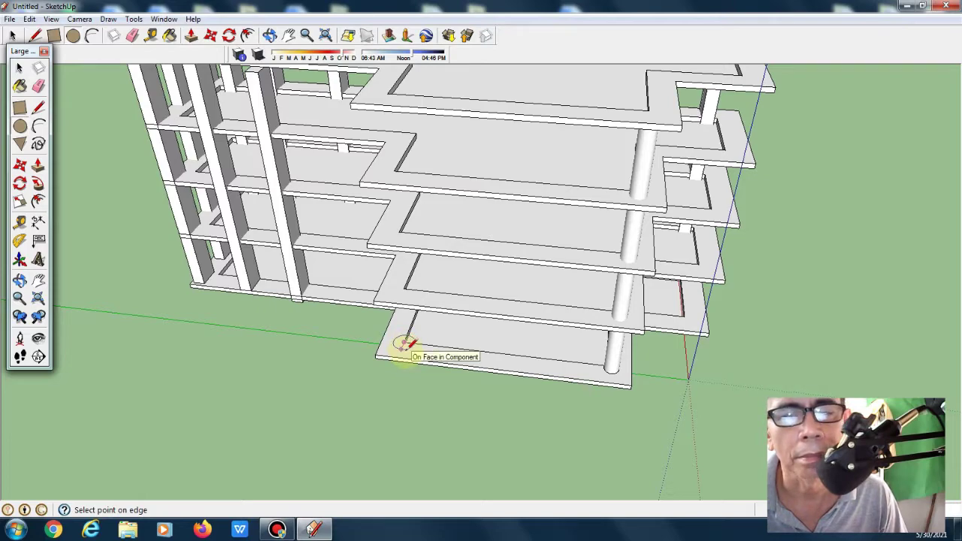
pyautogui.click(410, 350)
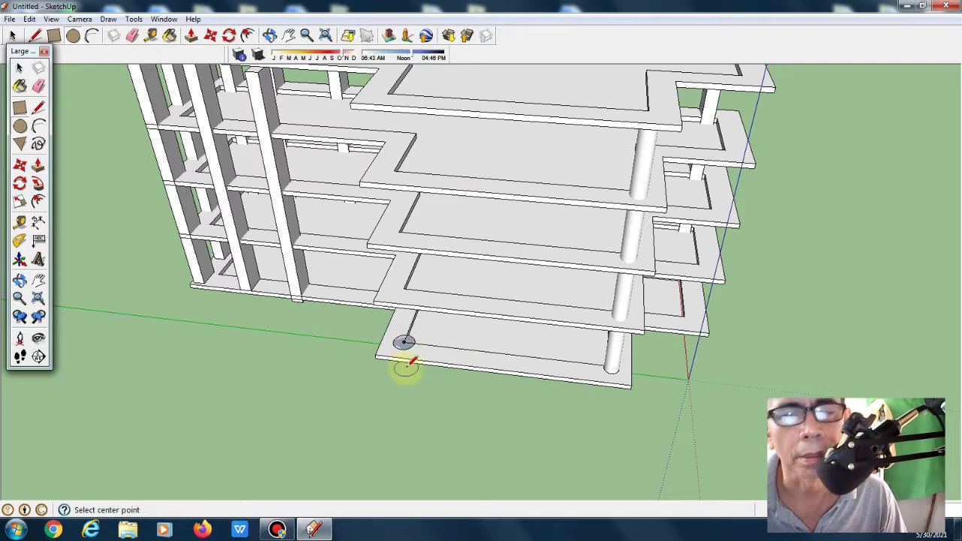
pyautogui.click(35, 167)
pyautogui.moveTo(403, 344); pyautogui.dragTo(386, 267)
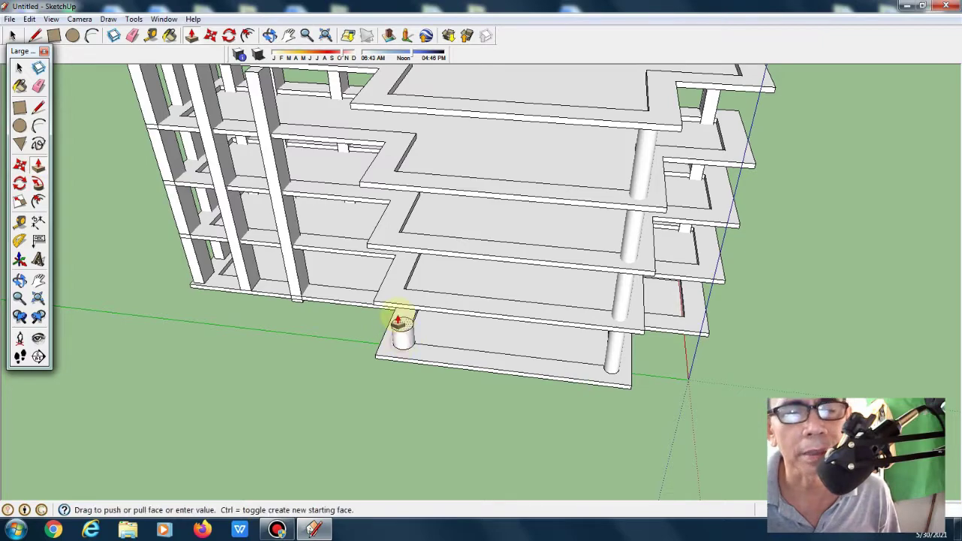
pyautogui.moveTo(380, 220); pyautogui.dragTo(381, 181)
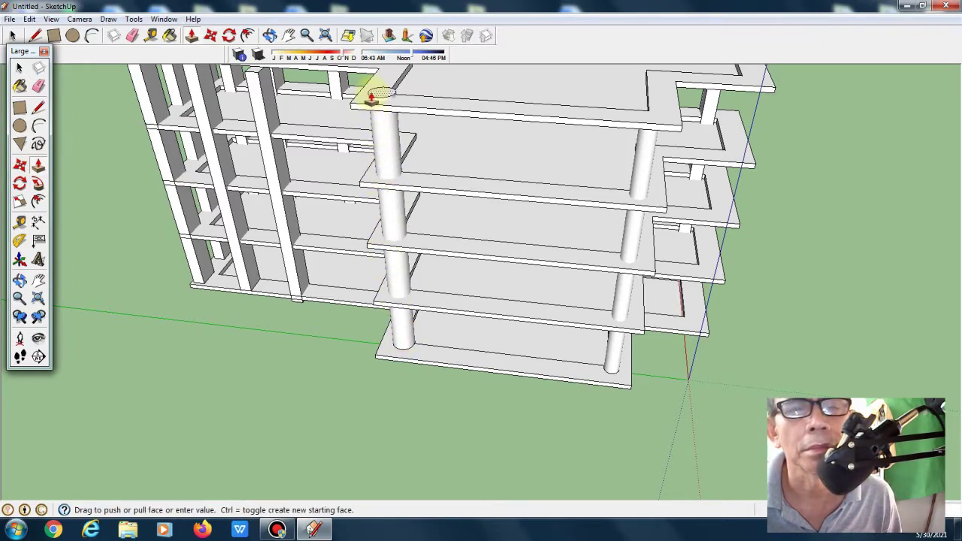
pyautogui.click(373, 103)
# Pan, orbit to a low head-on angle and zoom in on the ground floor between the columns
pyautogui.scroll(-5, 248, 240)
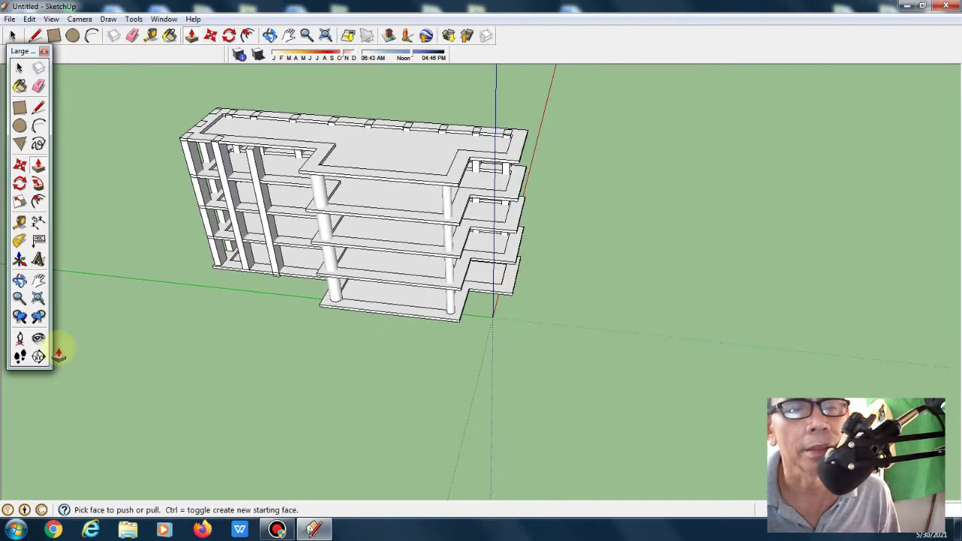
pyautogui.click(38, 280)
pyautogui.moveTo(224, 302); pyautogui.dragTo(247, 338)
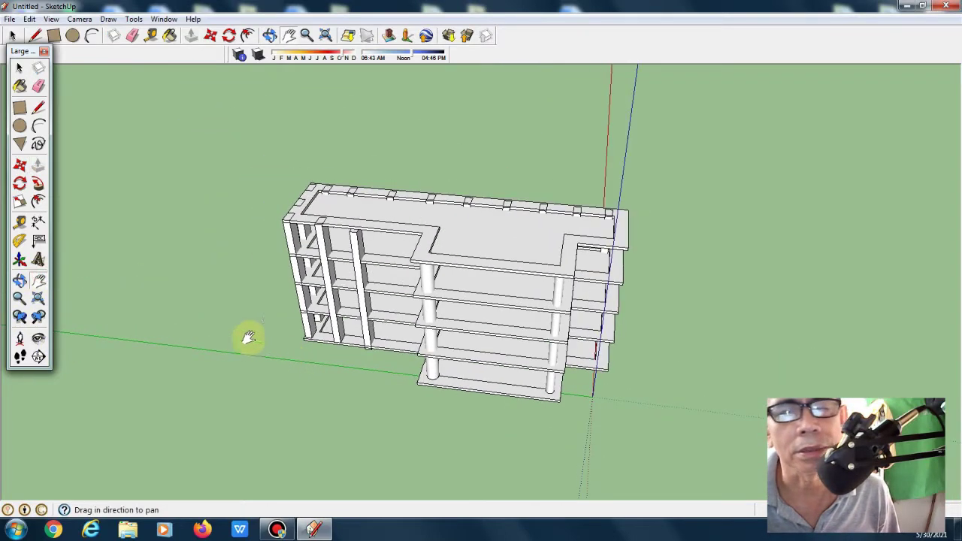
pyautogui.click(19, 281)
pyautogui.moveTo(88, 319)
pyautogui.mouseDown()
pyautogui.moveTo(243, 249)
pyautogui.moveTo(260, 338)
pyautogui.moveTo(551, 315)
pyautogui.moveTo(614, 326)
pyautogui.moveTo(619, 380)
pyautogui.moveTo(546, 391)
pyautogui.moveTo(391, 389)
pyautogui.moveTo(530, 381)
pyautogui.mouseUp()
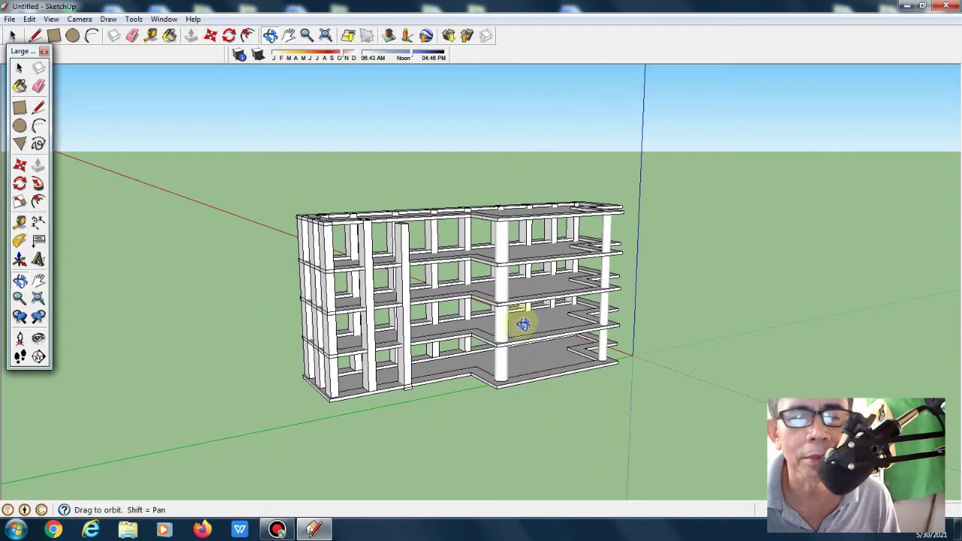
pyautogui.moveTo(598, 374); pyautogui.dragTo(526, 397)
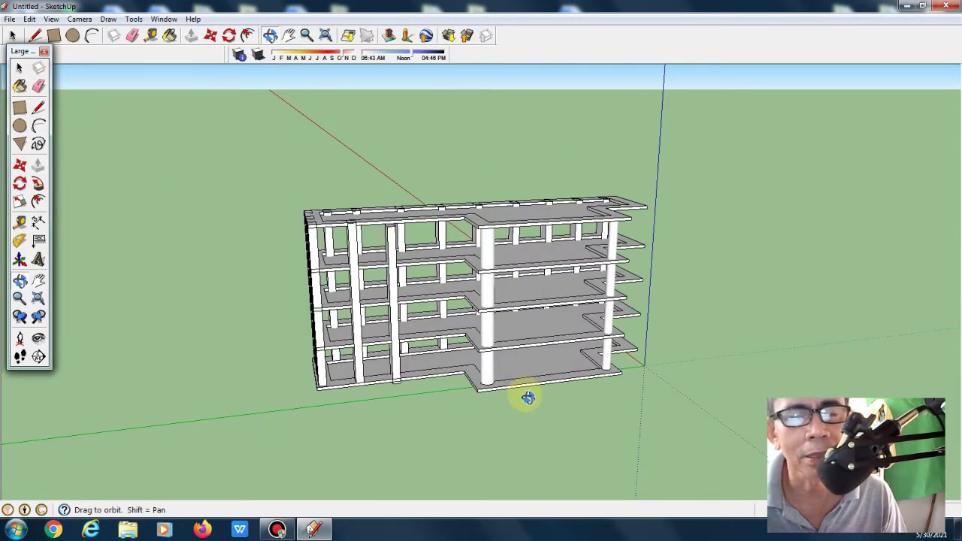
pyautogui.scroll(3, 526, 397)
pyautogui.scroll(2, 526, 397)
pyautogui.scroll(3, 561, 376)
pyautogui.scroll(3, 560, 376)
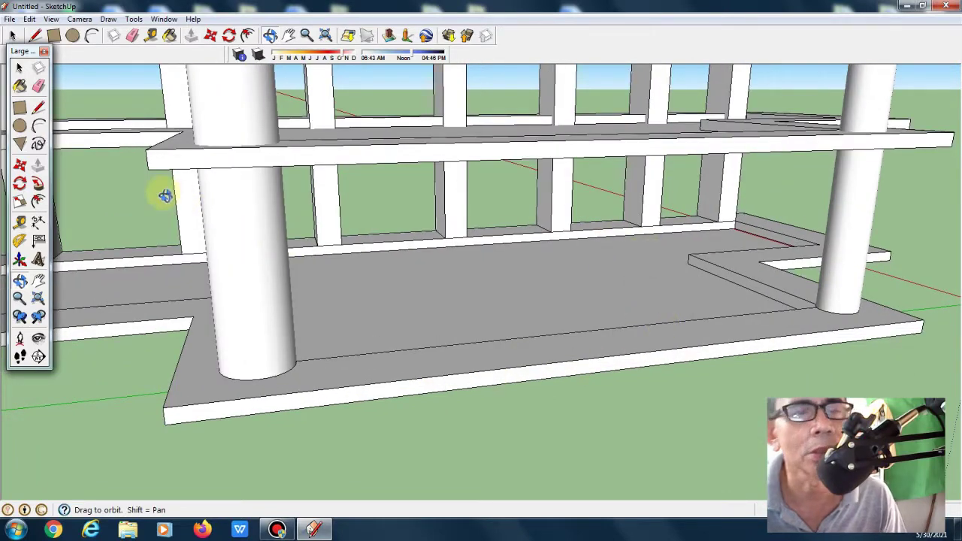
# Draw a rectangle on the ground floor and raise it into a box meeting the beam
pyautogui.click(19, 107)
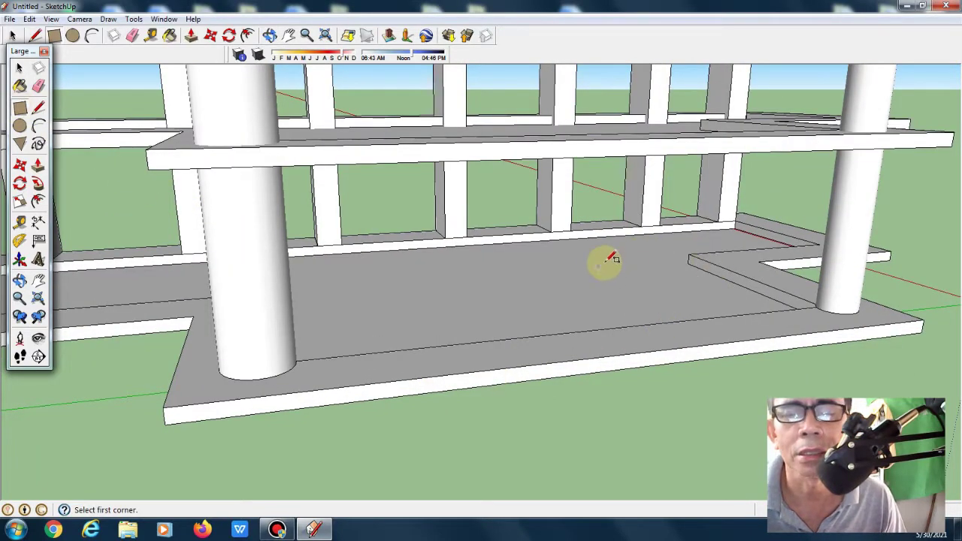
pyautogui.click(654, 232)
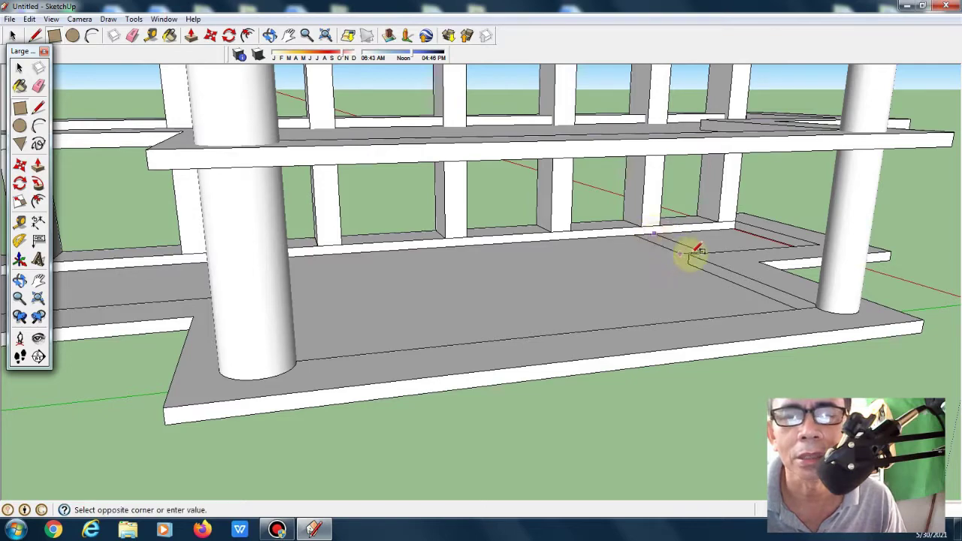
pyautogui.click(571, 276)
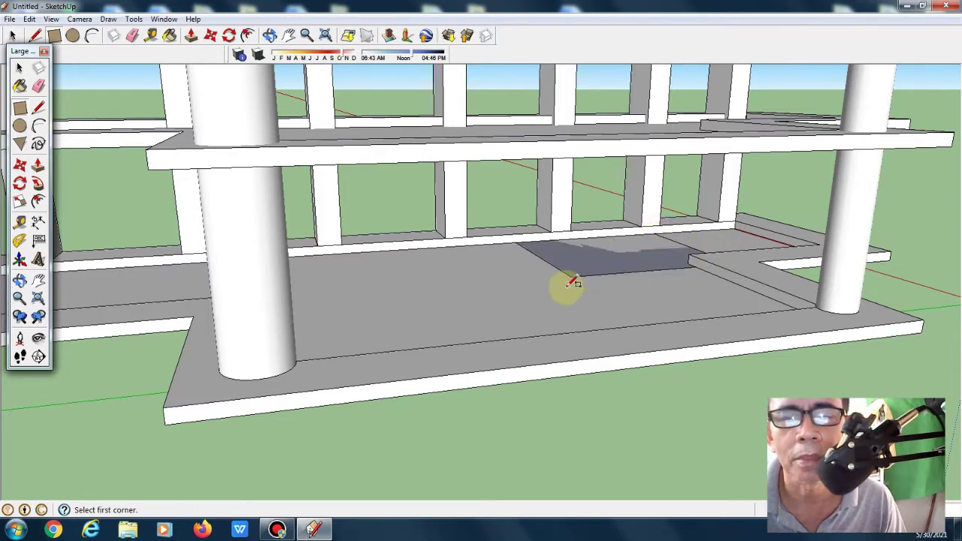
pyautogui.click(39, 166)
pyautogui.moveTo(596, 263); pyautogui.dragTo(590, 178)
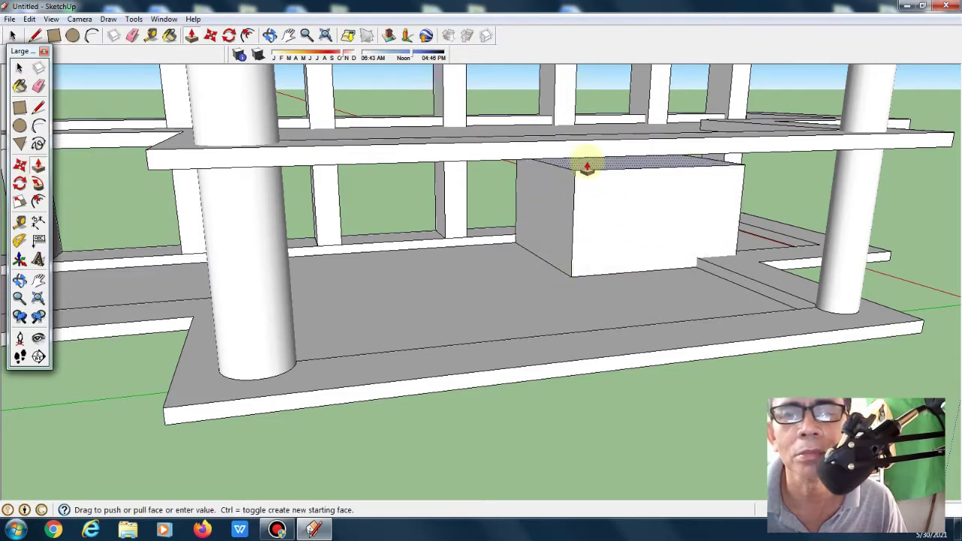
pyautogui.moveTo(590, 178); pyautogui.dragTo(584, 161)
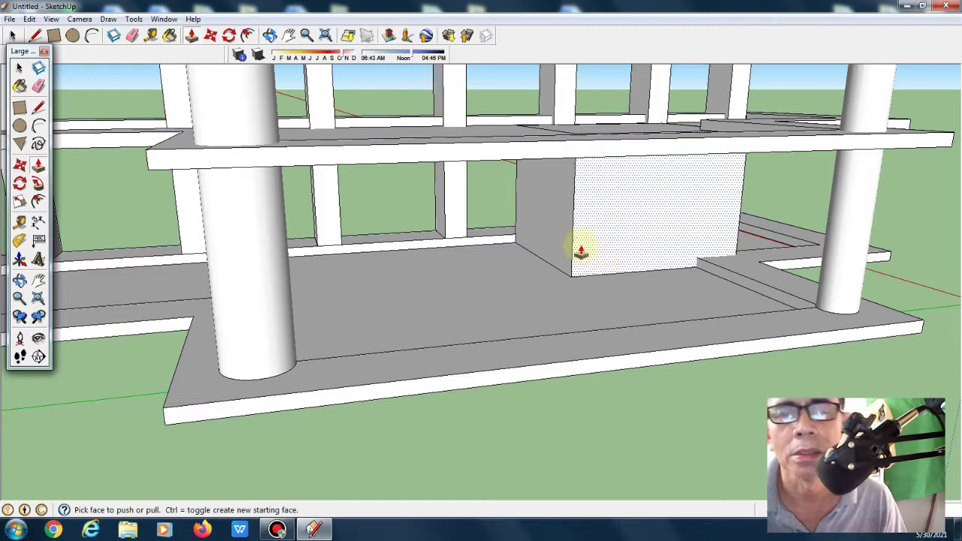
# Draw a window rectangle on the box's front face, offset it inward and push out the frame
pyautogui.click(19, 107)
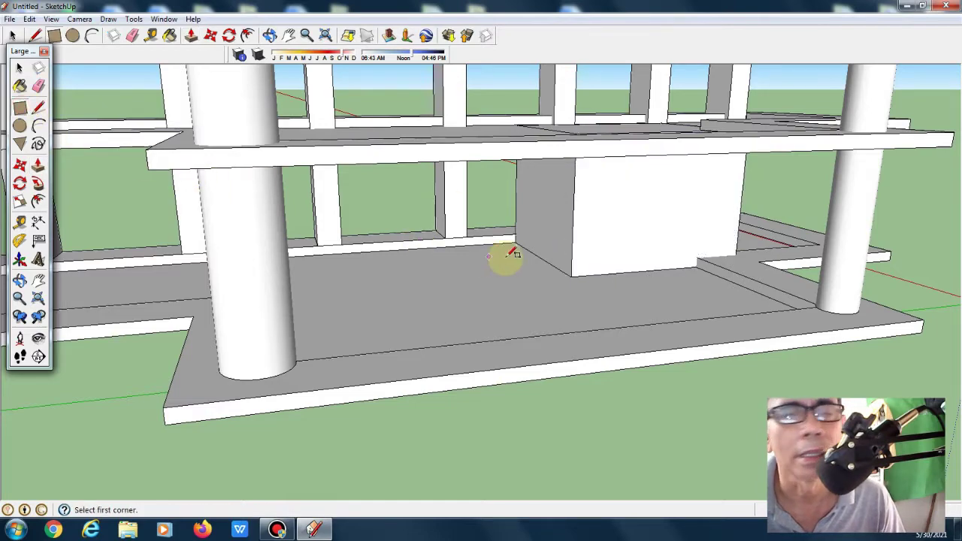
pyautogui.click(637, 183)
pyautogui.click(725, 238)
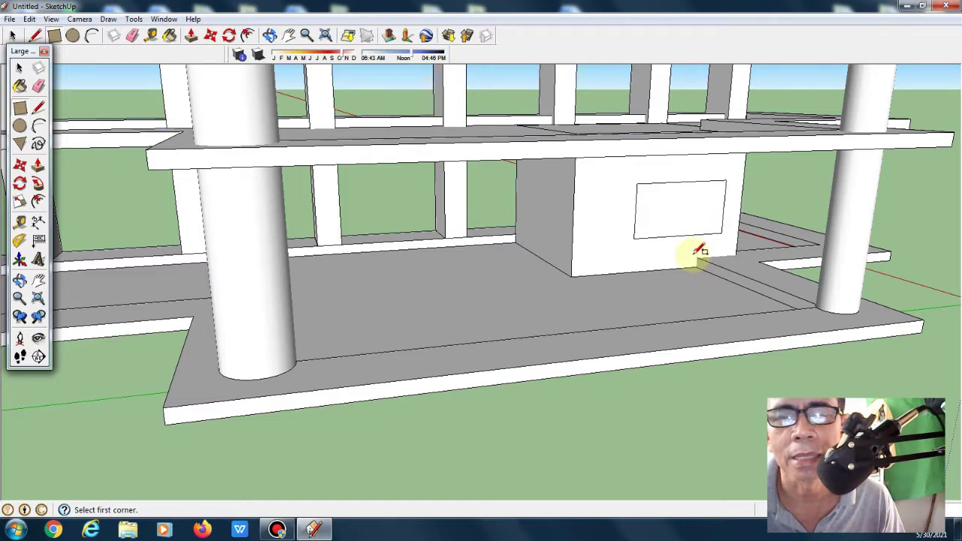
pyautogui.click(38, 201)
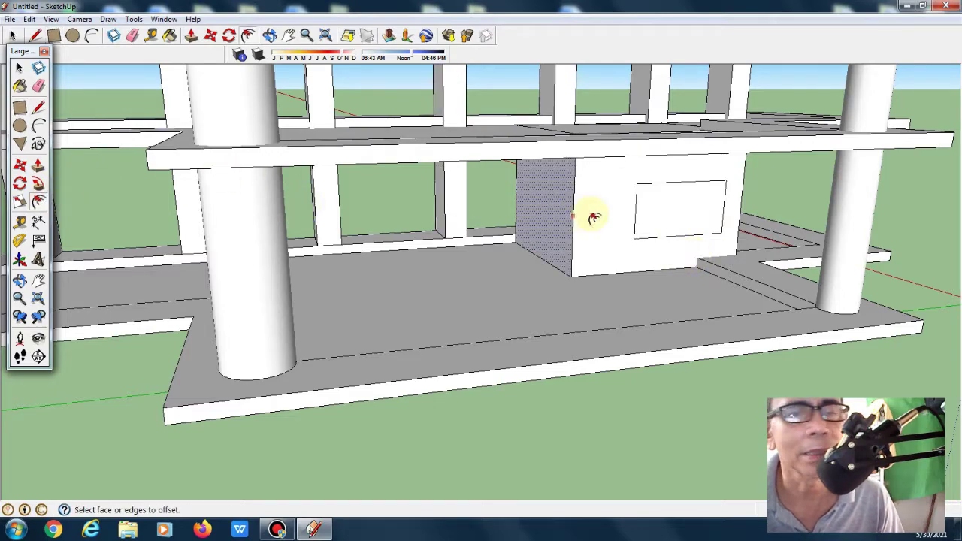
pyautogui.click(681, 217)
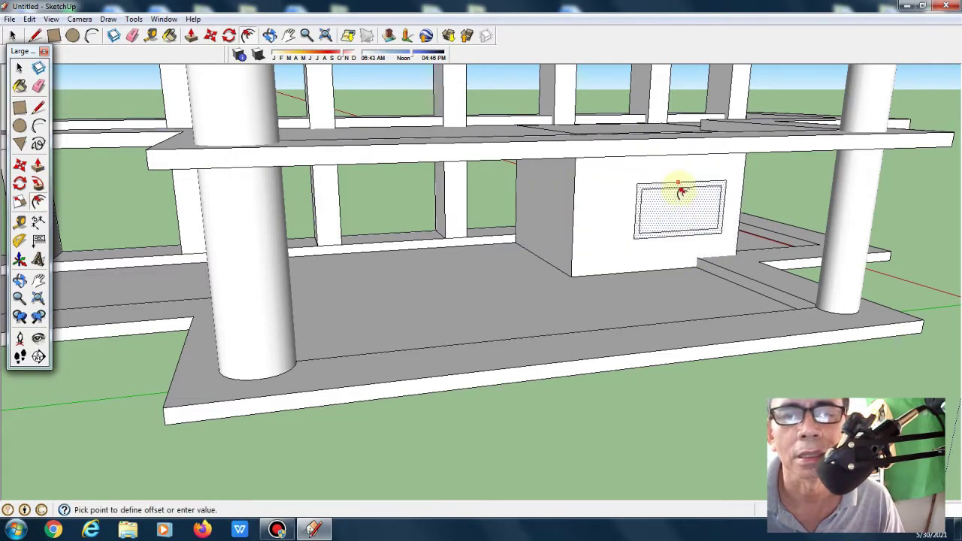
pyautogui.click(679, 192)
pyautogui.press('Escape')
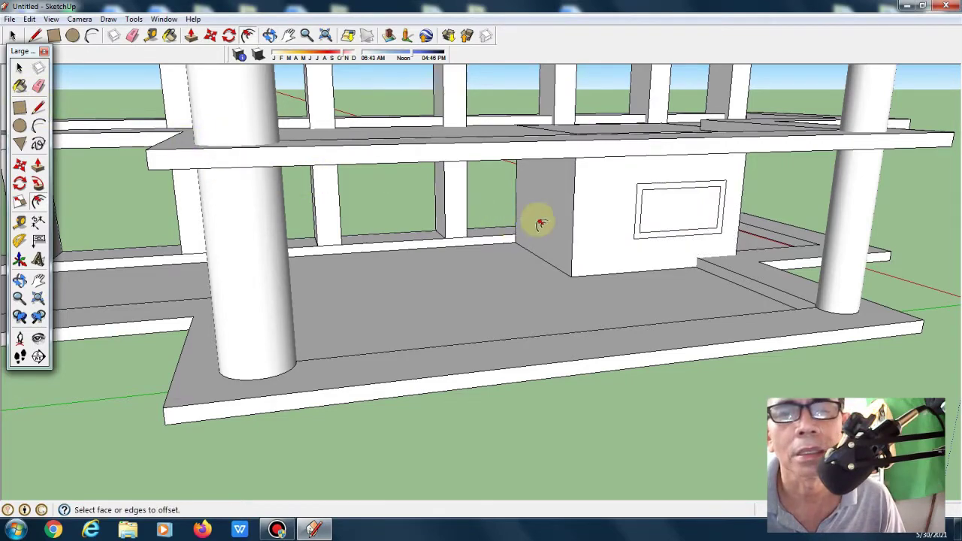
pyautogui.click(38, 164)
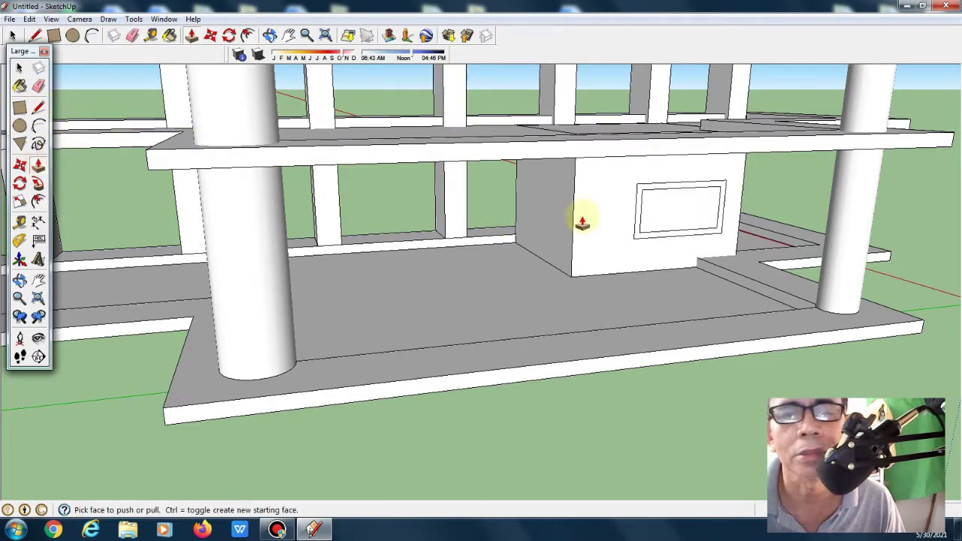
pyautogui.click(638, 237)
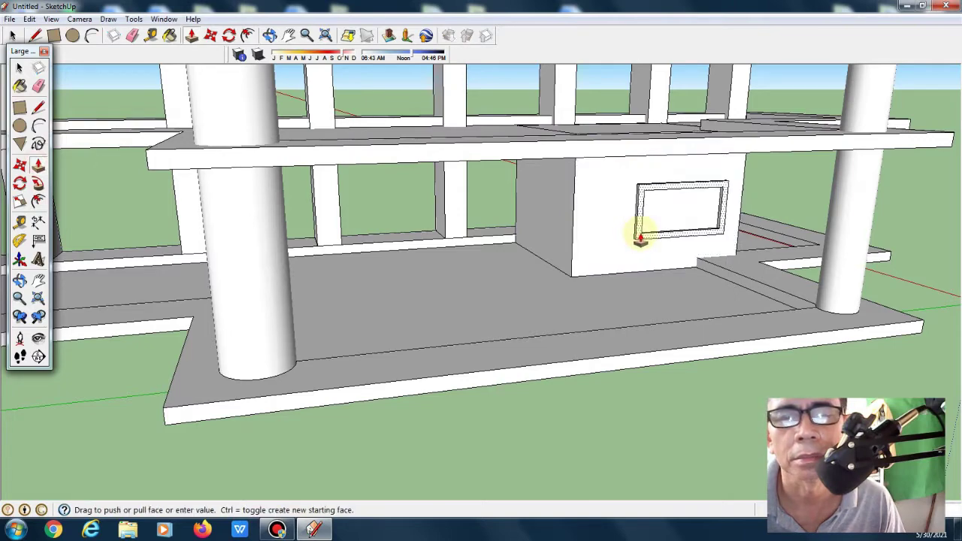
pyautogui.click(640, 238)
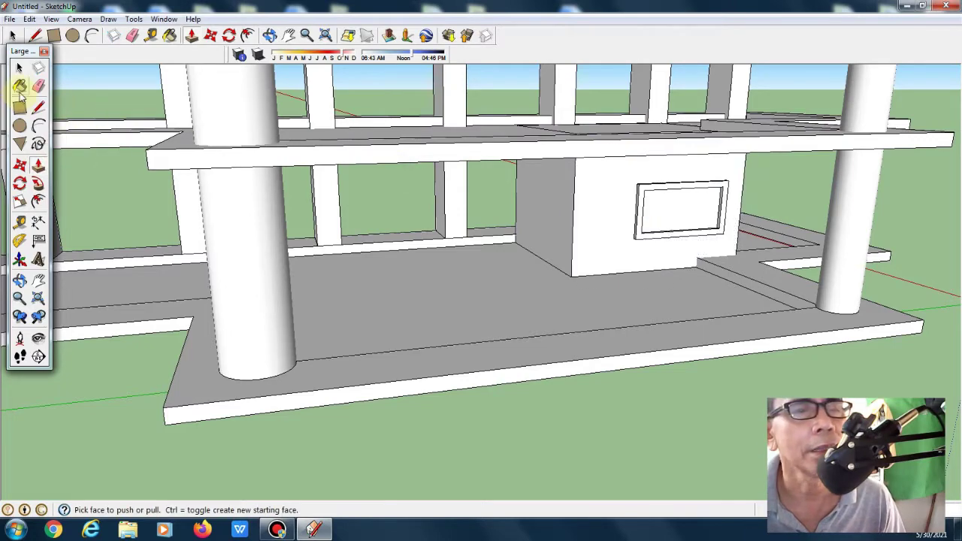
# Paint the window pane with Translucent_Glass_Tinted from the Translucent materials, then close the Materials panel
pyautogui.click(20, 86)
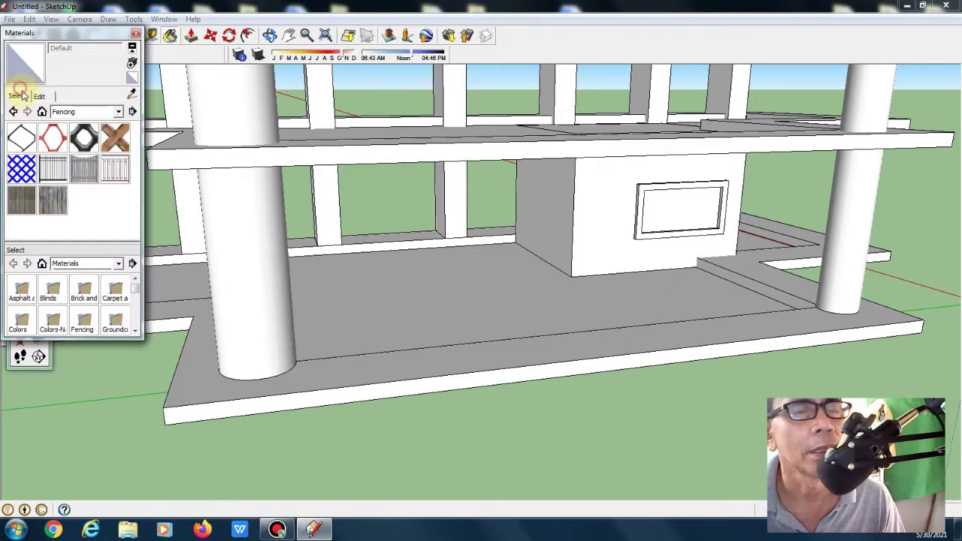
pyautogui.click(119, 112)
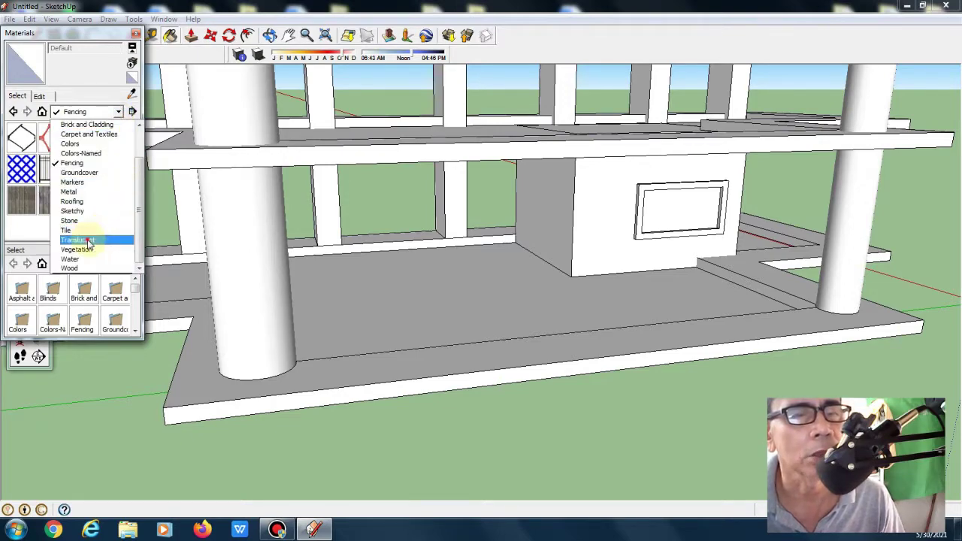
pyautogui.click(88, 241)
pyautogui.click(21, 200)
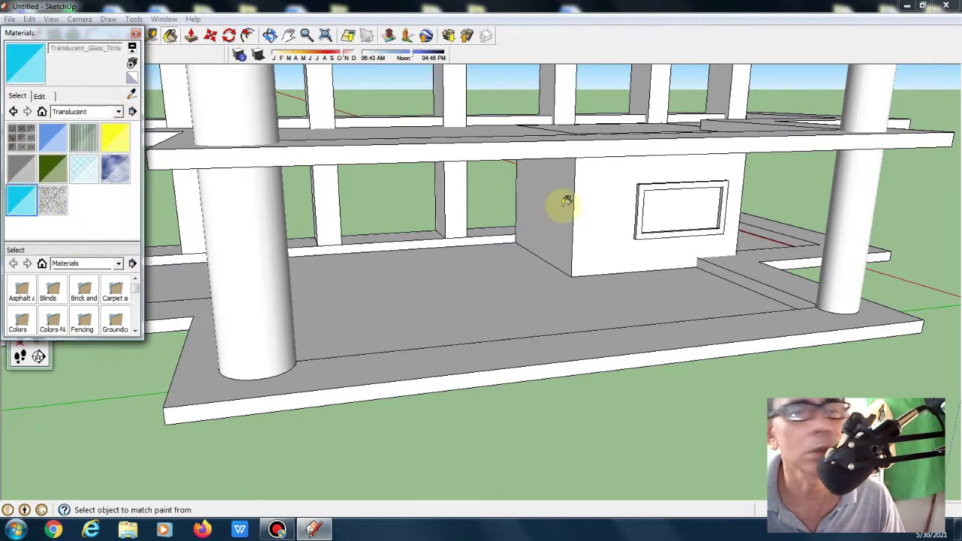
pyautogui.click(673, 213)
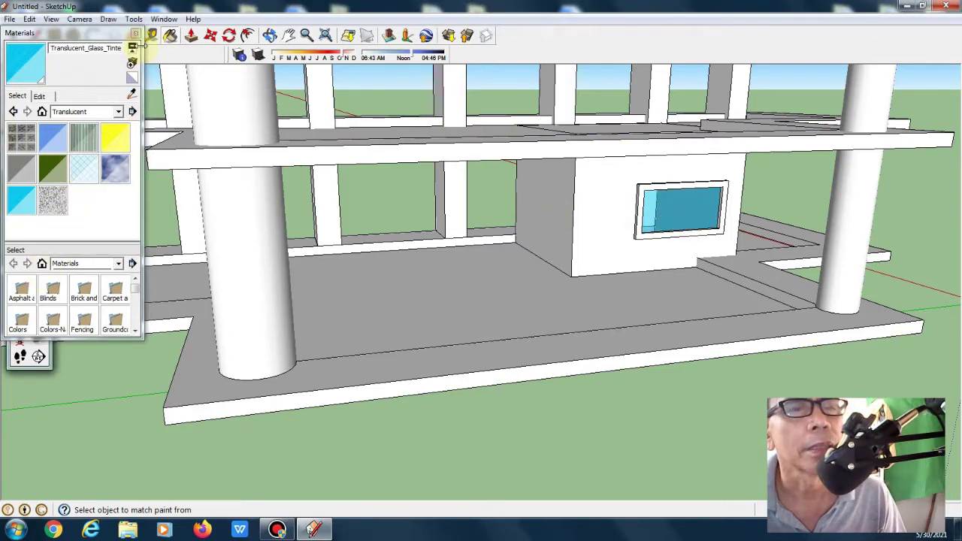
pyautogui.click(136, 35)
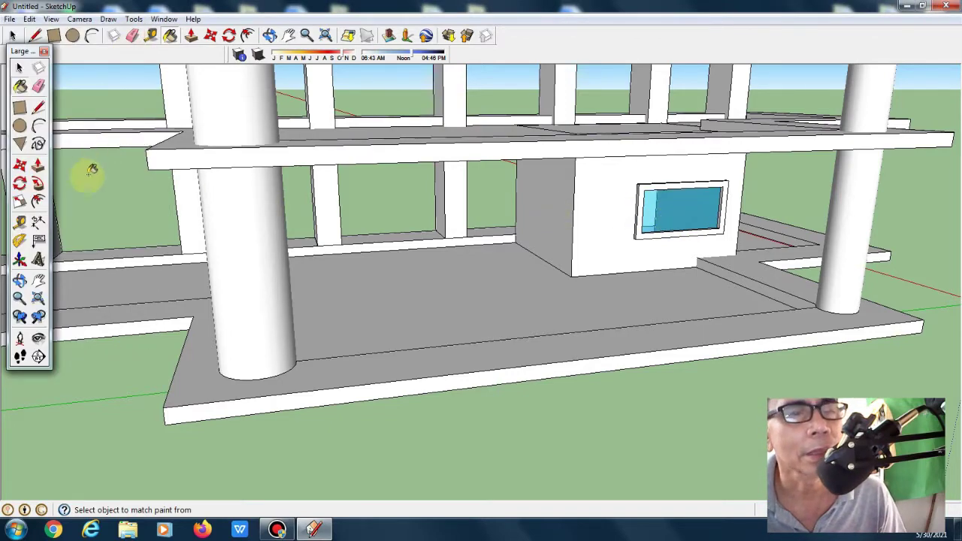
# Draw a narrow door rectangle left of the window, push it in as a recess, and zoom out
pyautogui.click(20, 108)
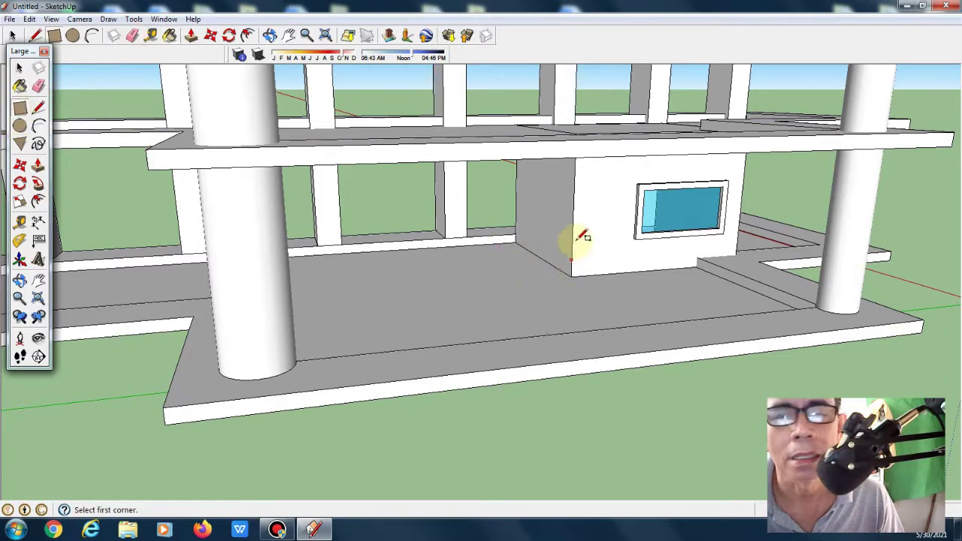
pyautogui.click(585, 203)
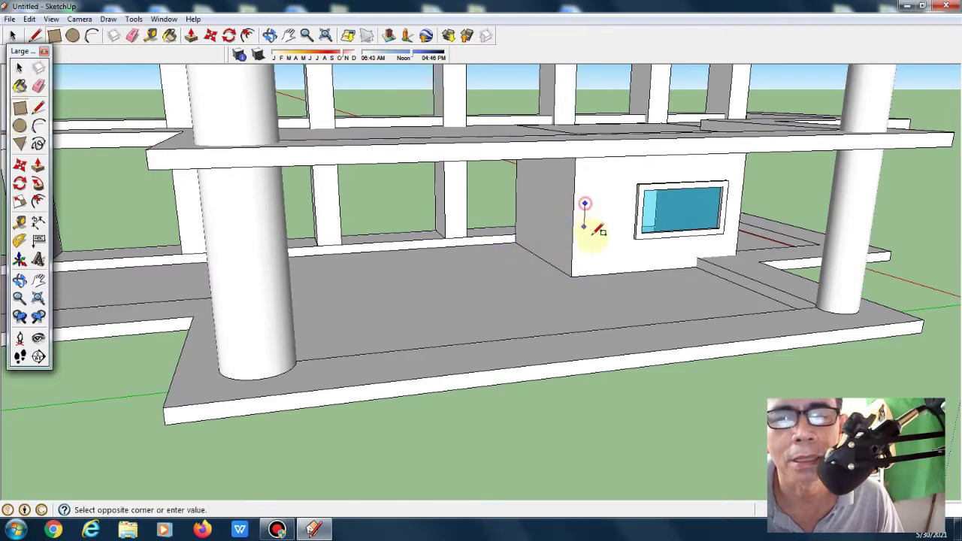
pyautogui.click(606, 271)
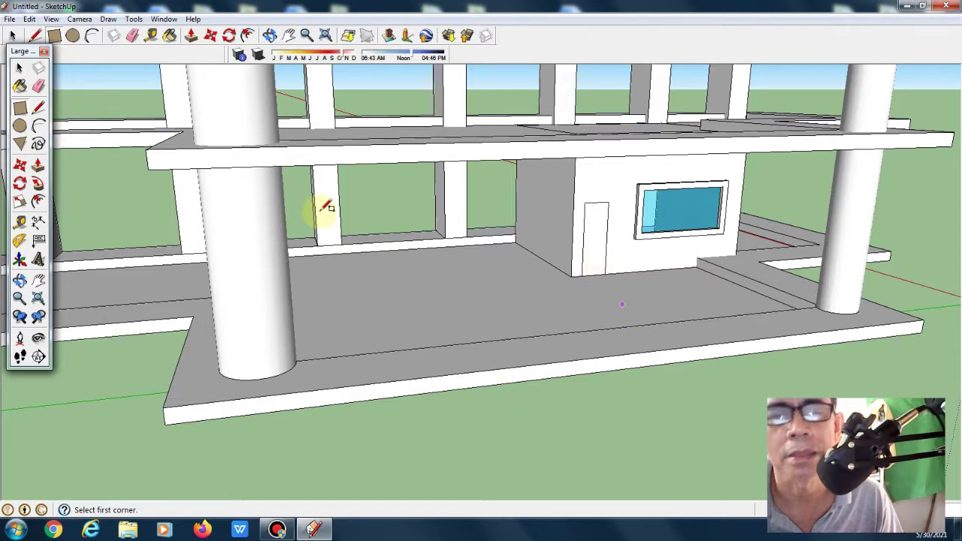
pyautogui.click(39, 164)
pyautogui.click(592, 267)
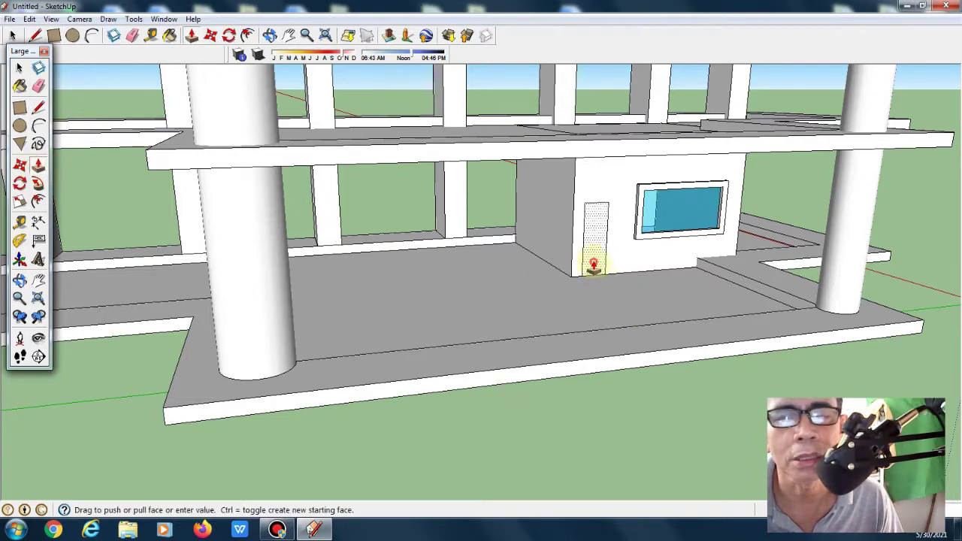
pyautogui.click(592, 265)
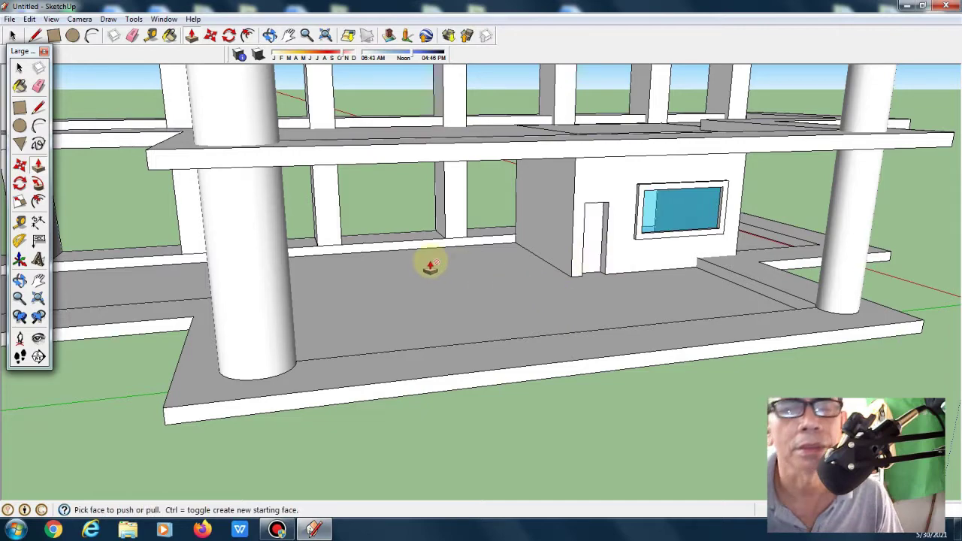
pyautogui.scroll(-3, 252, 140)
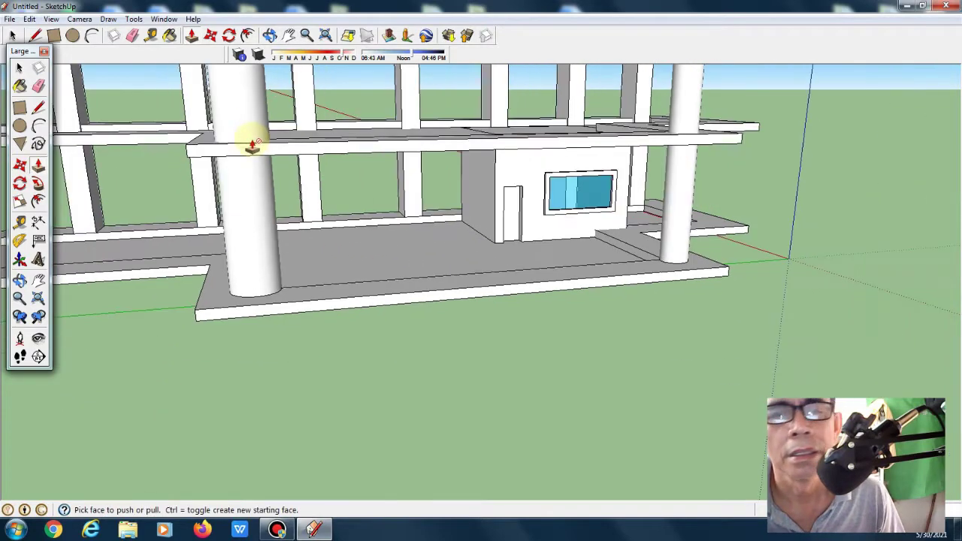
pyautogui.scroll(-2, 252, 143)
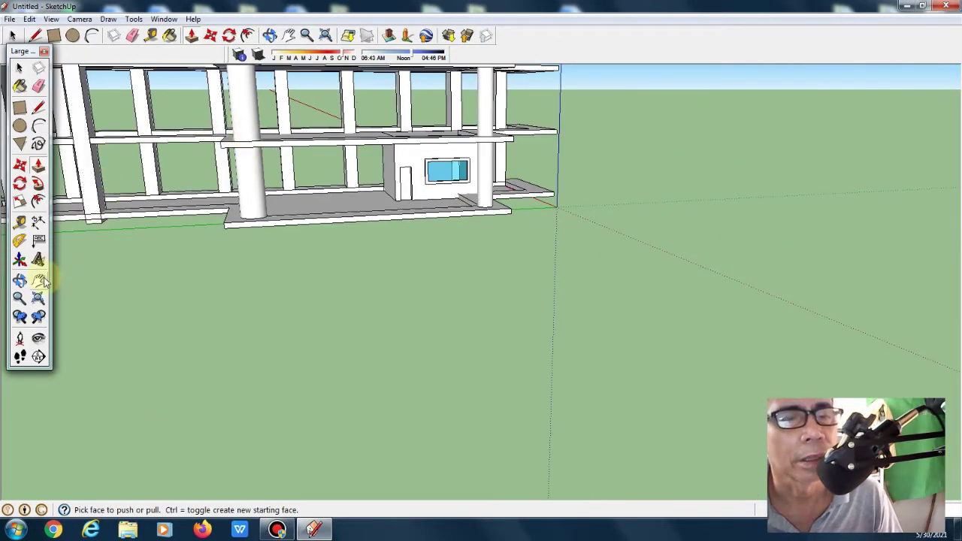
# Pan the building back to the view centre and orbit to face its front
pyautogui.click(38, 280)
pyautogui.moveTo(296, 189); pyautogui.dragTo(481, 301)
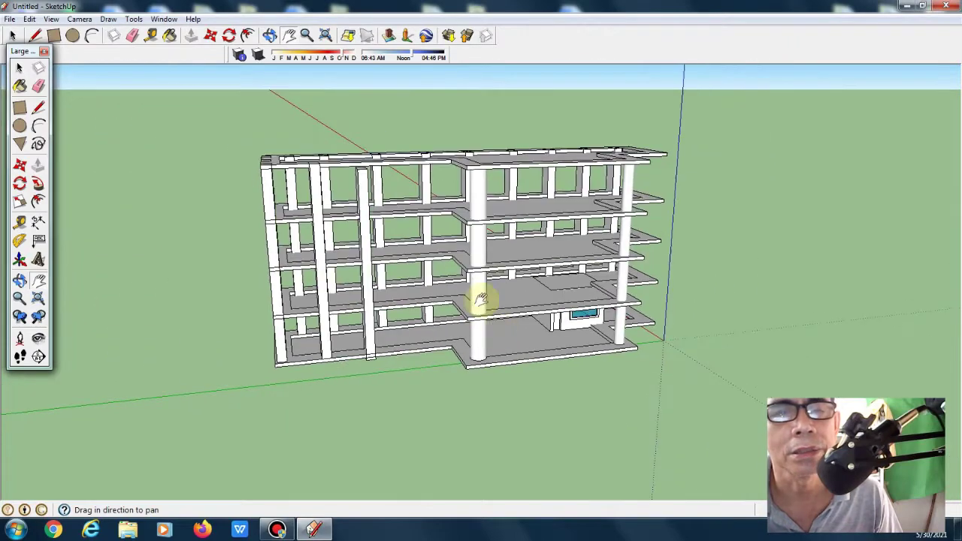
pyautogui.click(20, 280)
pyautogui.moveTo(370, 358)
pyautogui.mouseDown()
pyautogui.moveTo(288, 312)
pyautogui.moveTo(308, 344)
pyautogui.mouseUp()
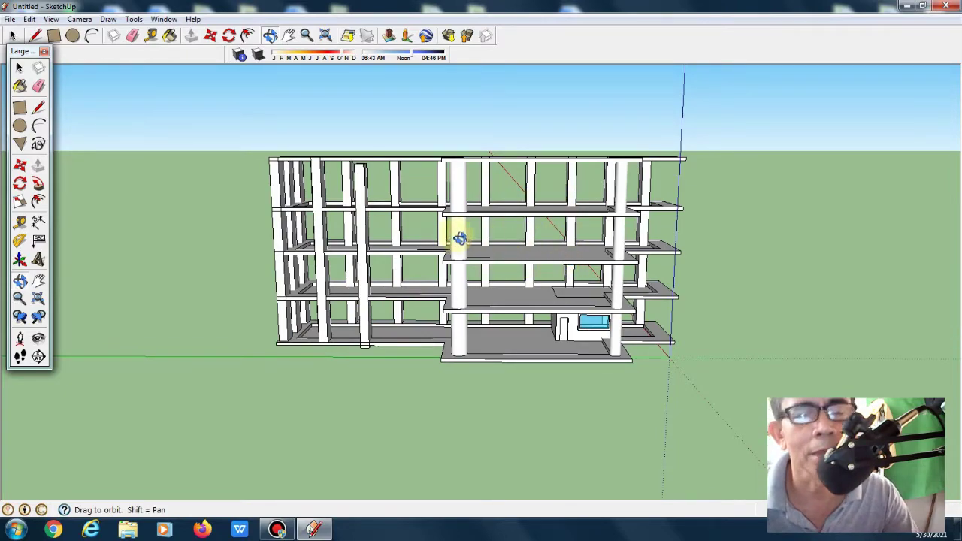
# Draw two stacked rectangles across the central bay, one for each storey above the entrance
pyautogui.click(21, 111)
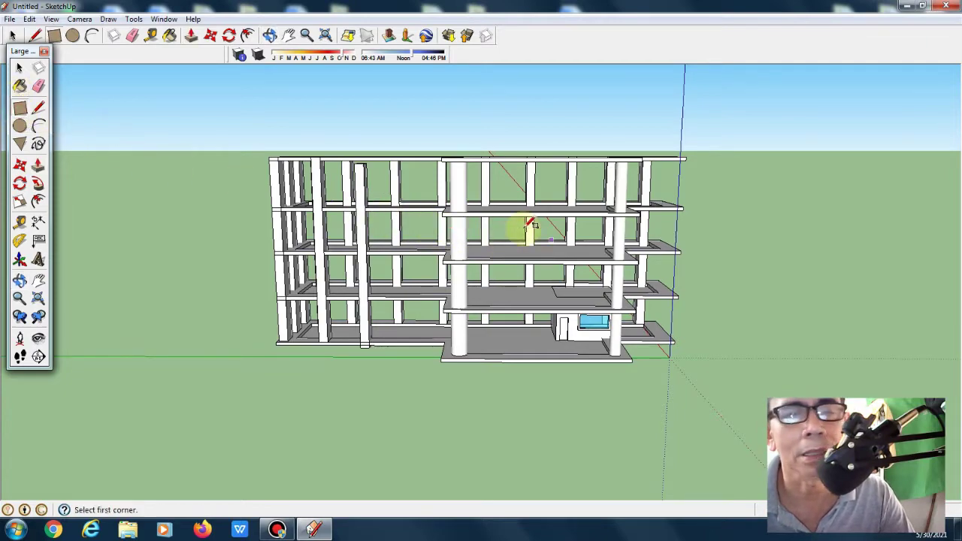
pyautogui.click(443, 216)
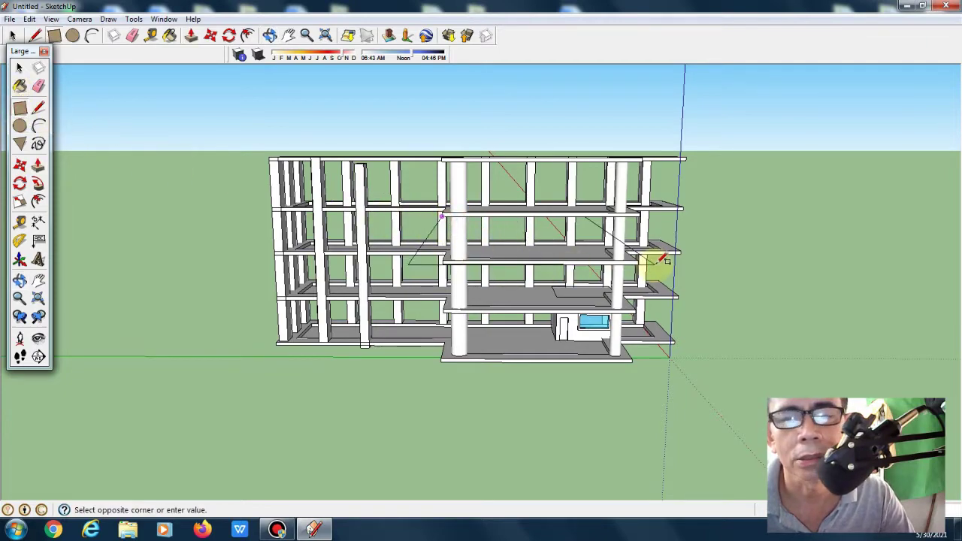
pyautogui.click(639, 261)
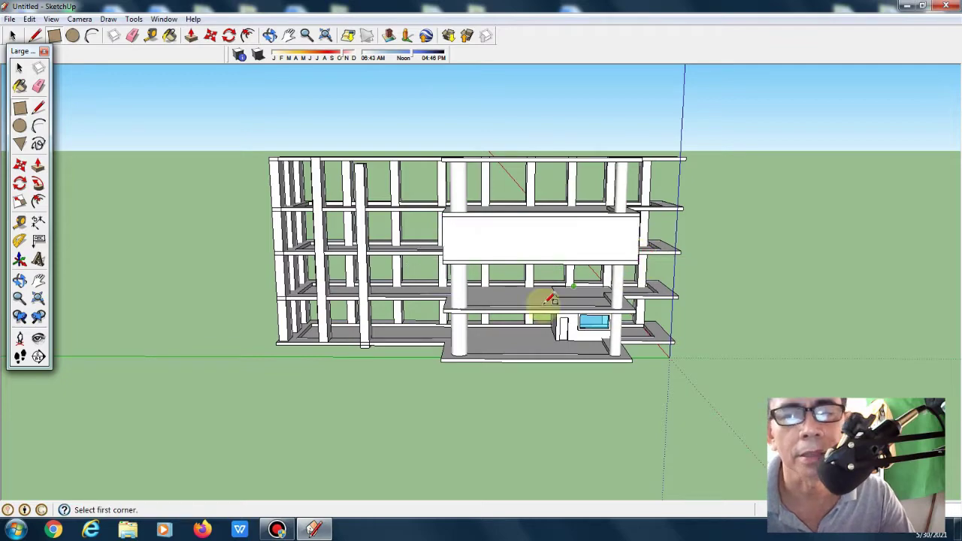
pyautogui.click(445, 263)
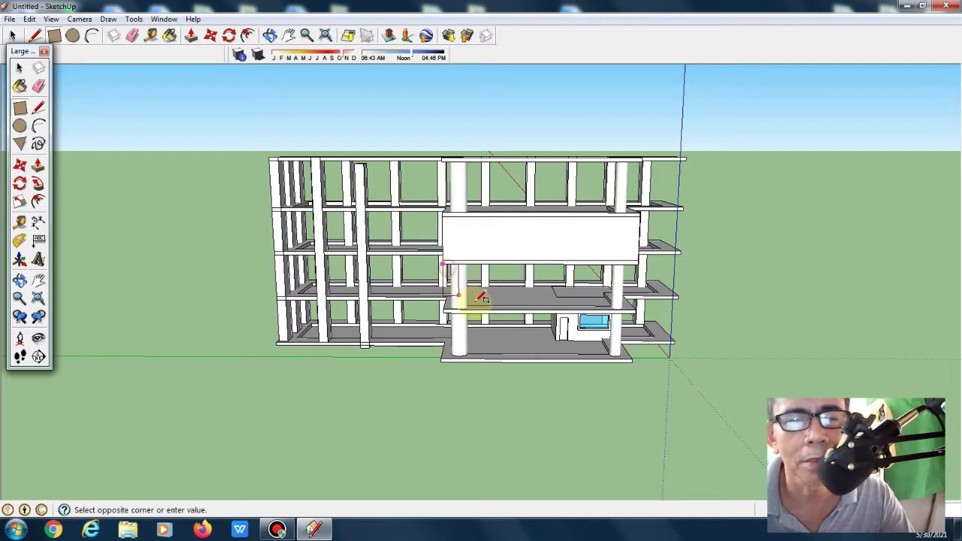
pyautogui.click(636, 307)
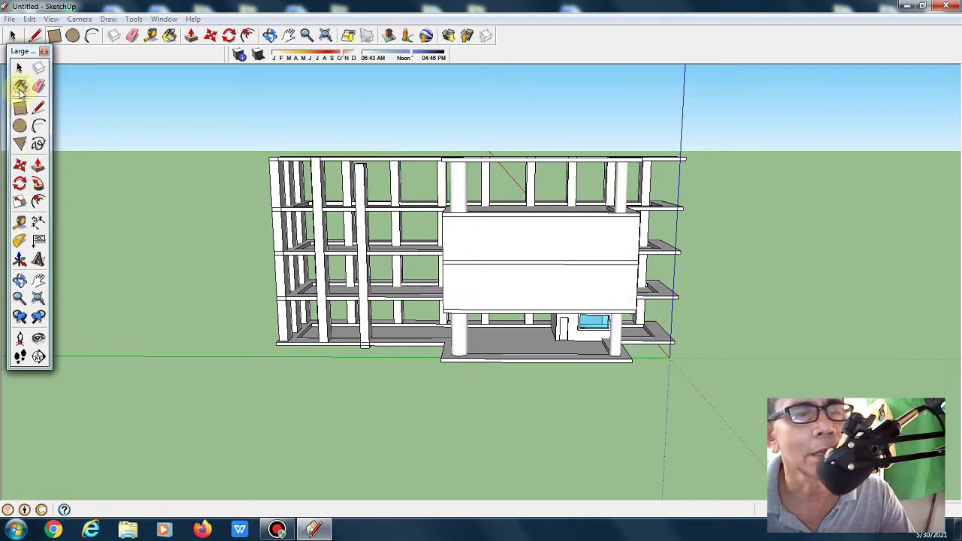
pyautogui.click(19, 87)
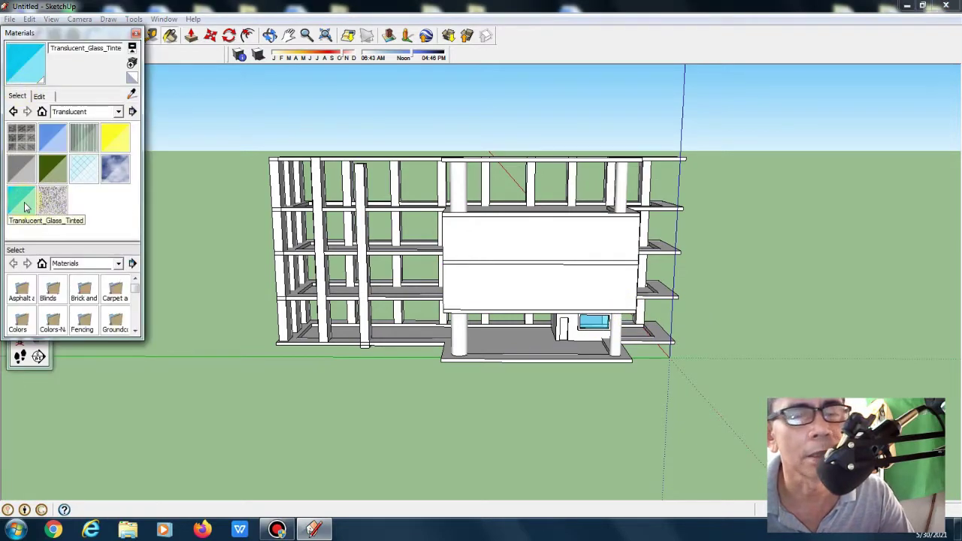
# Paint both central-bay faces with Translucent_Glass_Tinted, then orbit to a three-quarter view
pyautogui.click(536, 238)
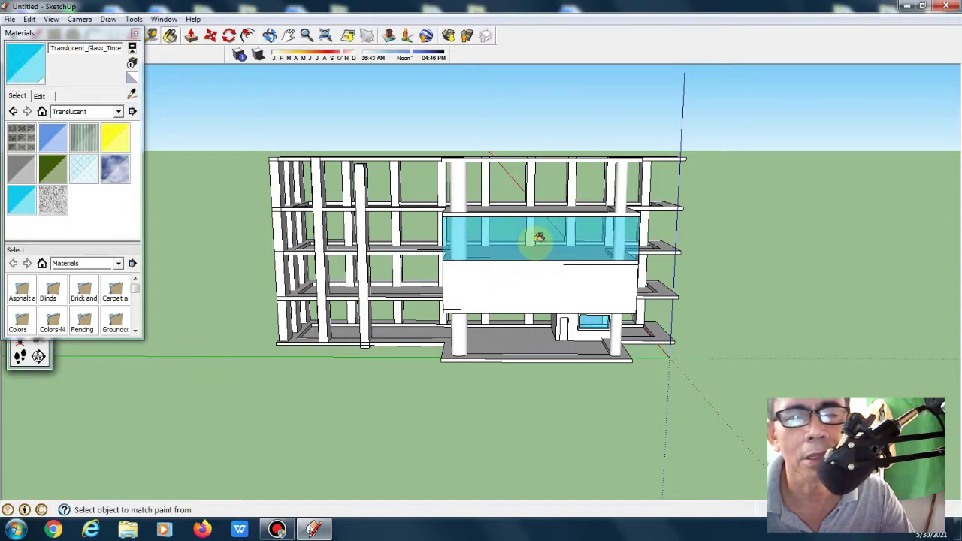
pyautogui.click(542, 293)
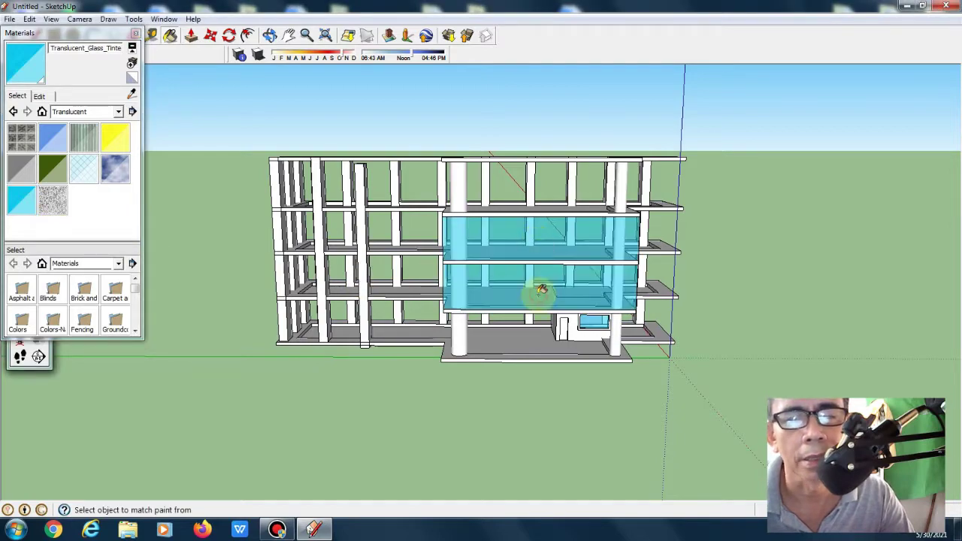
pyautogui.click(136, 34)
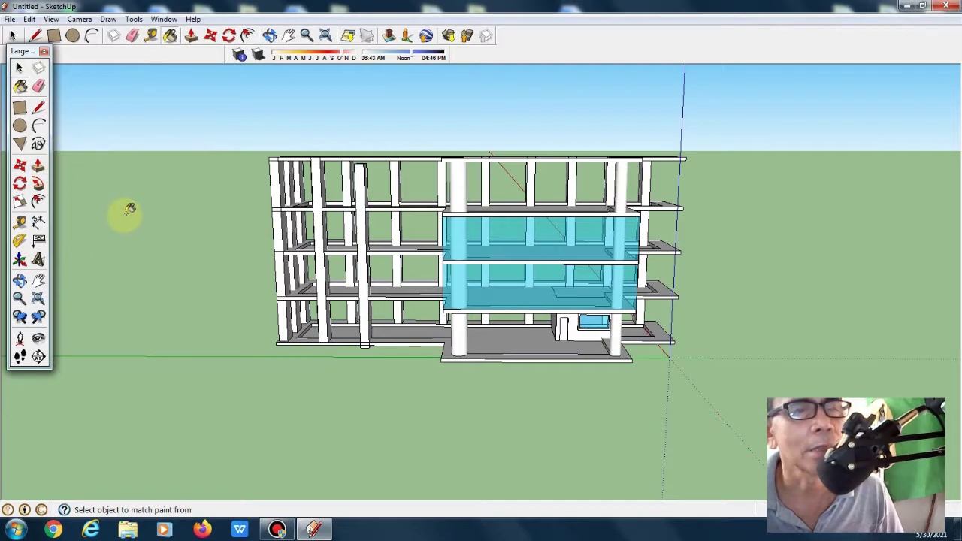
pyautogui.click(19, 280)
pyautogui.moveTo(216, 325)
pyautogui.mouseDown()
pyautogui.moveTo(413, 336)
pyautogui.moveTo(282, 354)
pyautogui.moveTo(252, 343)
pyautogui.mouseUp()
# Draw a rectangle across the central bay's top storey as a white sign panel
pyautogui.click(20, 108)
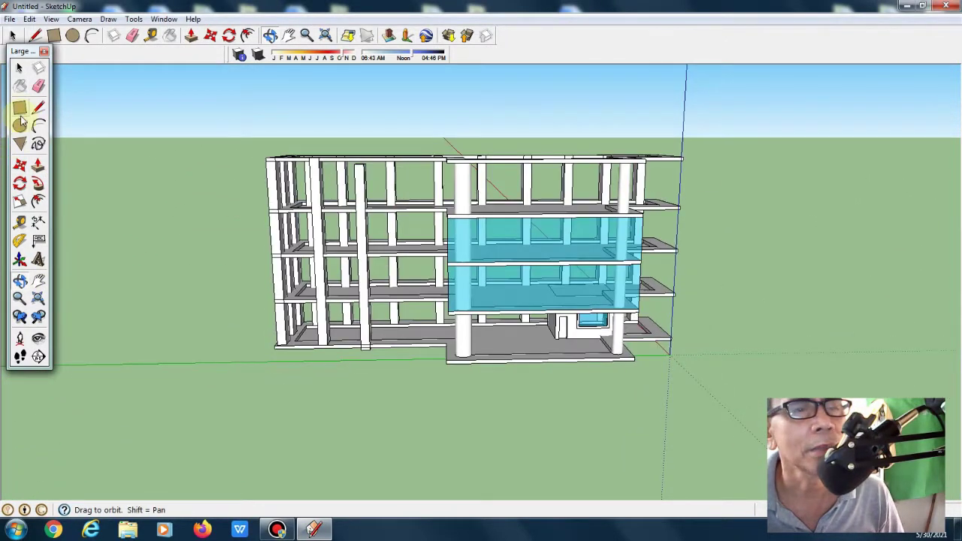
pyautogui.click(448, 162)
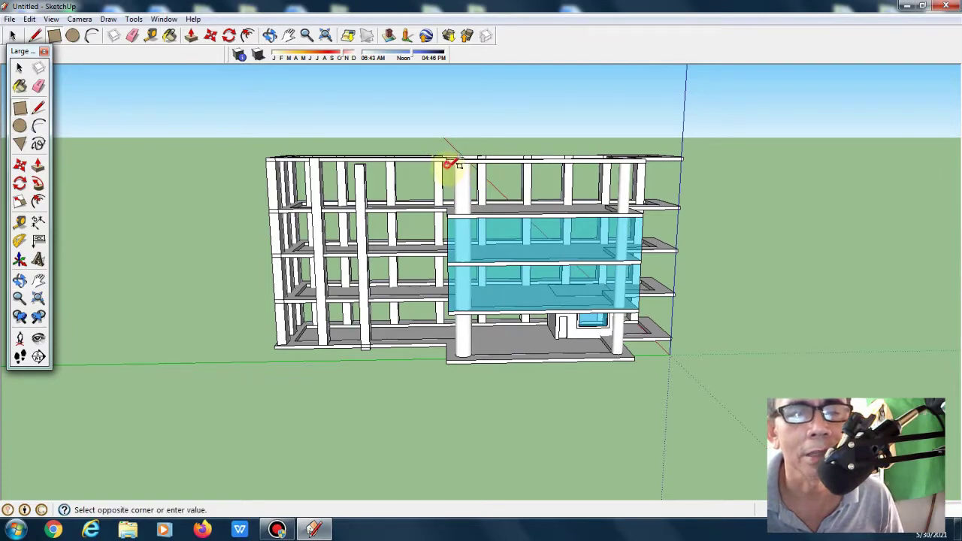
pyautogui.click(643, 208)
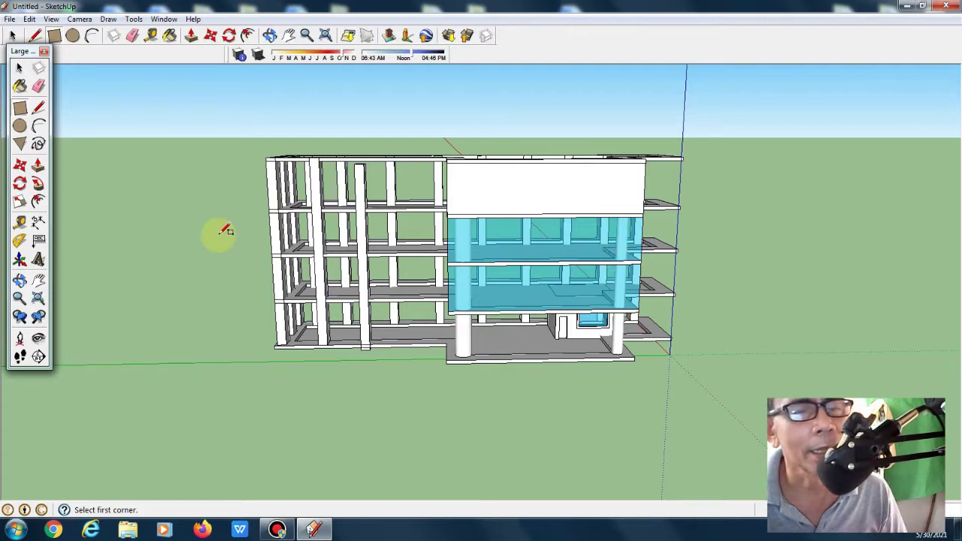
# Place 3D text 'PROFBANIE' at height 18 on the white sign panel
pyautogui.click(38, 258)
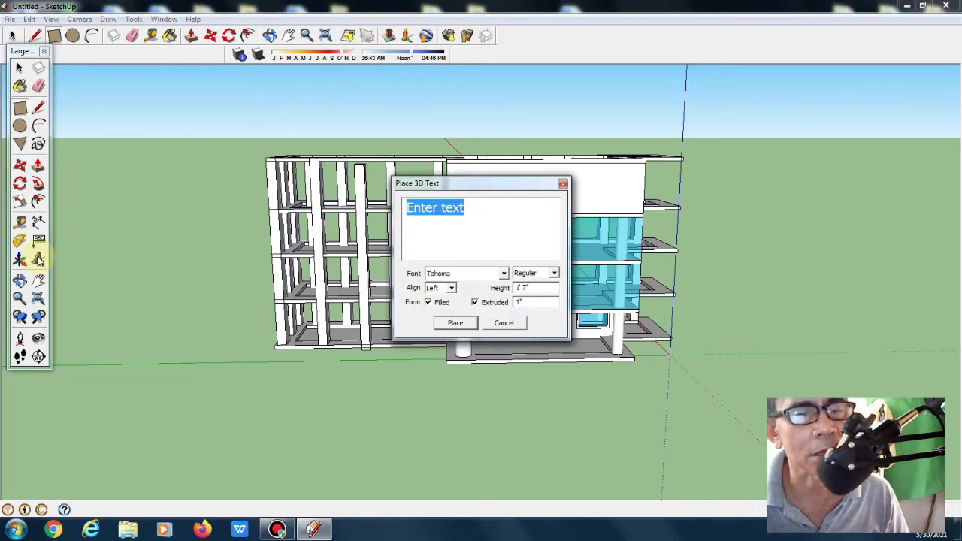
pyautogui.doubleClick(531, 287)
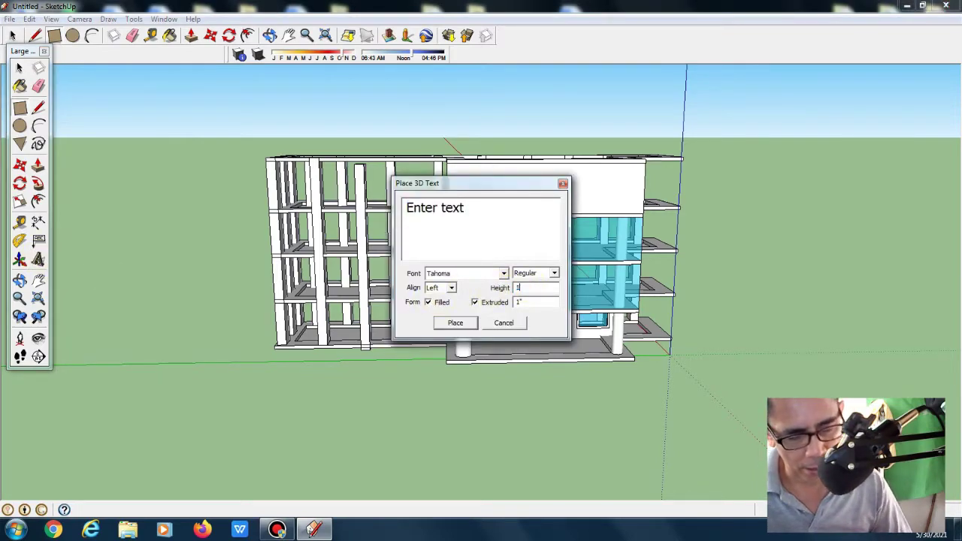
pyautogui.write('8')
pyautogui.moveTo(475, 204); pyautogui.dragTo(370, 213)
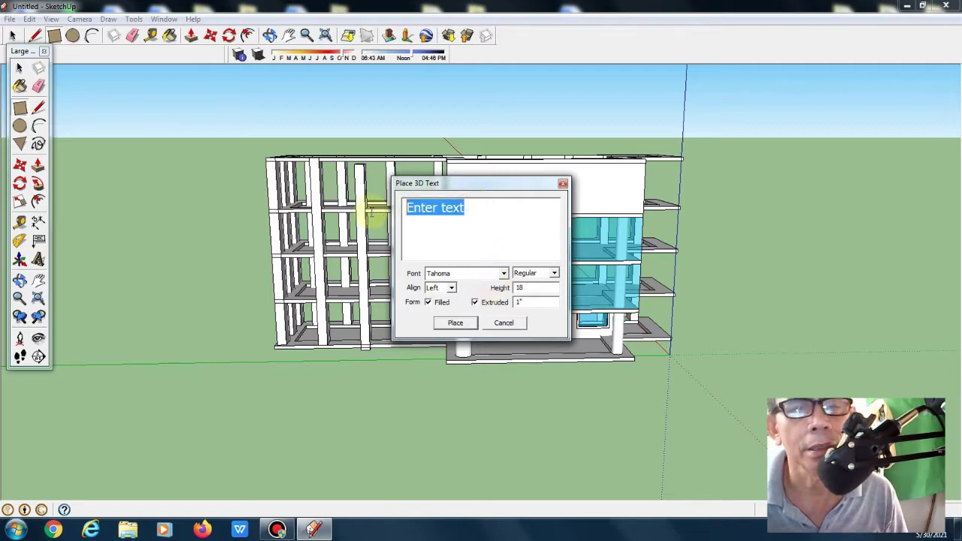
pyautogui.write('PROFBANIE')
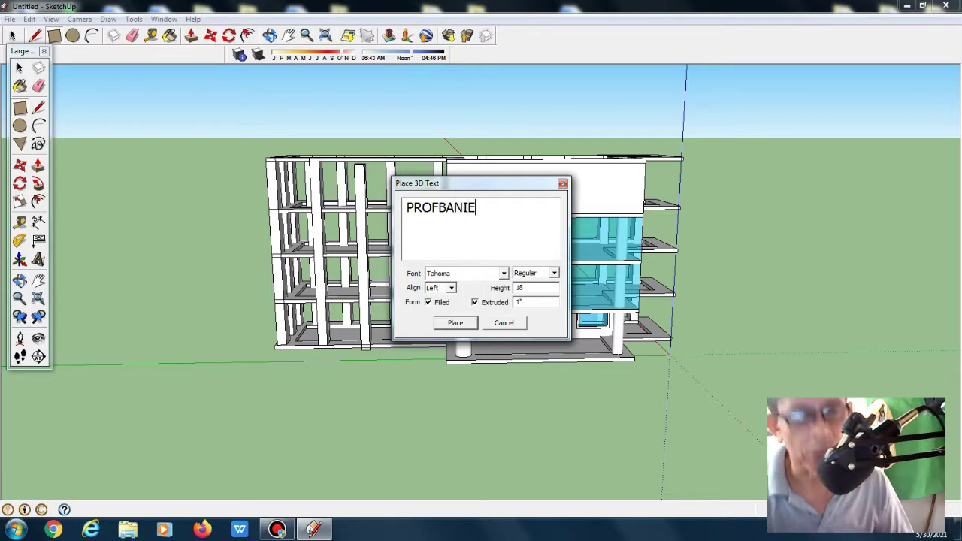
pyautogui.click(456, 323)
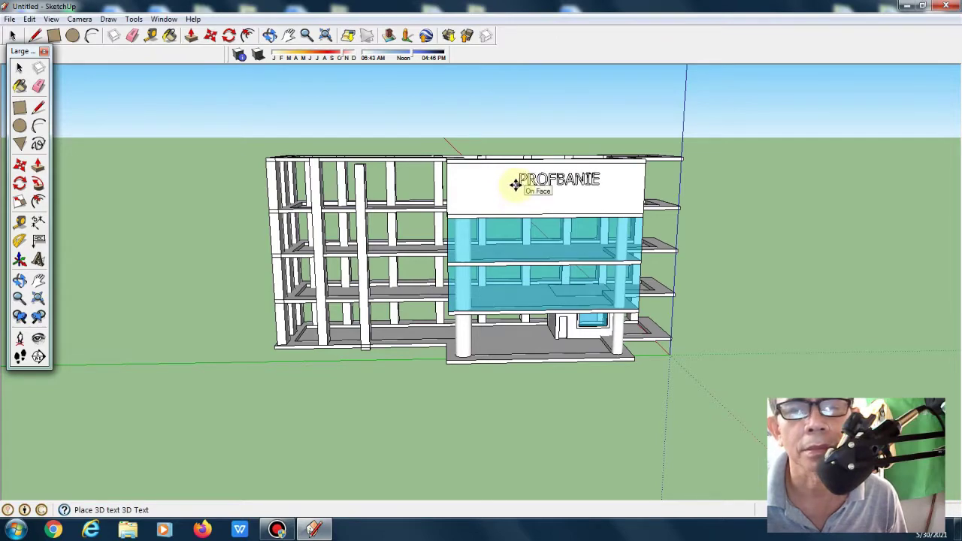
pyautogui.click(514, 183)
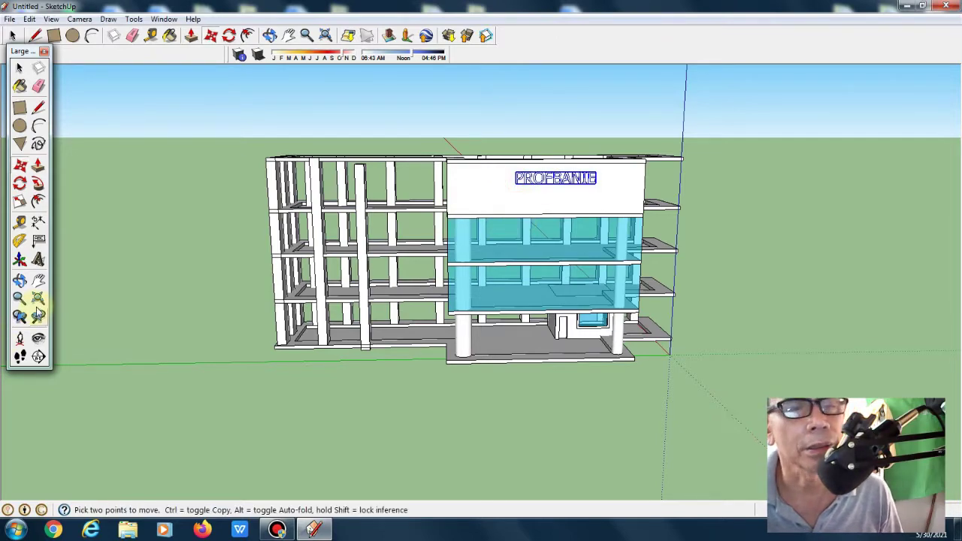
pyautogui.click(38, 260)
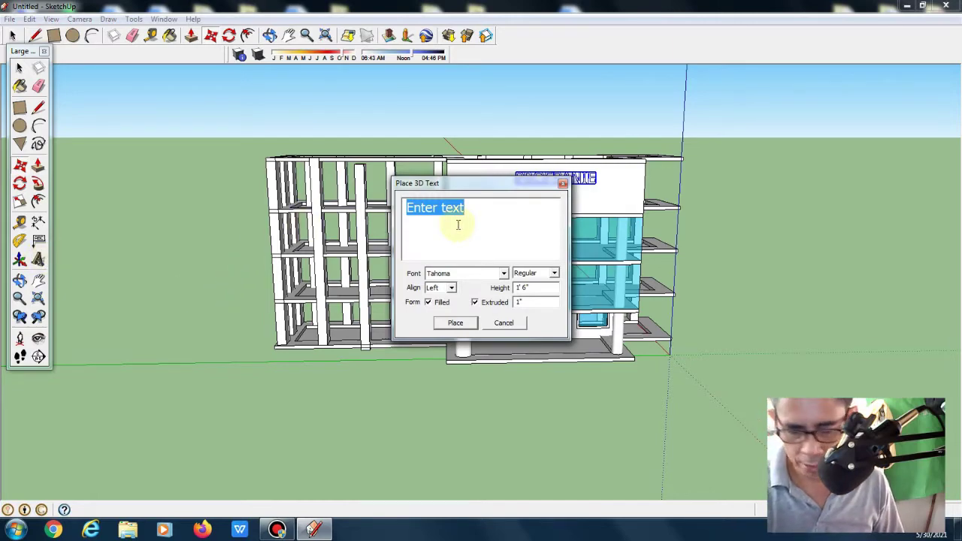
# Add smaller 3D text 'UNIVERSITY' on the sign directly beneath PROFBANIE
pyautogui.write('UNIVERSITY')
pyautogui.press('Tab')
pyautogui.write('3')
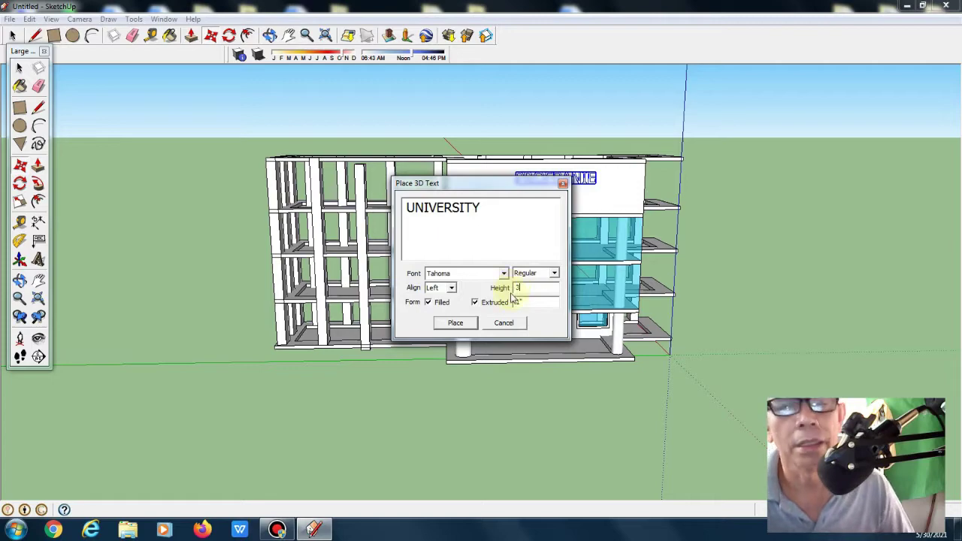
pyautogui.click(457, 324)
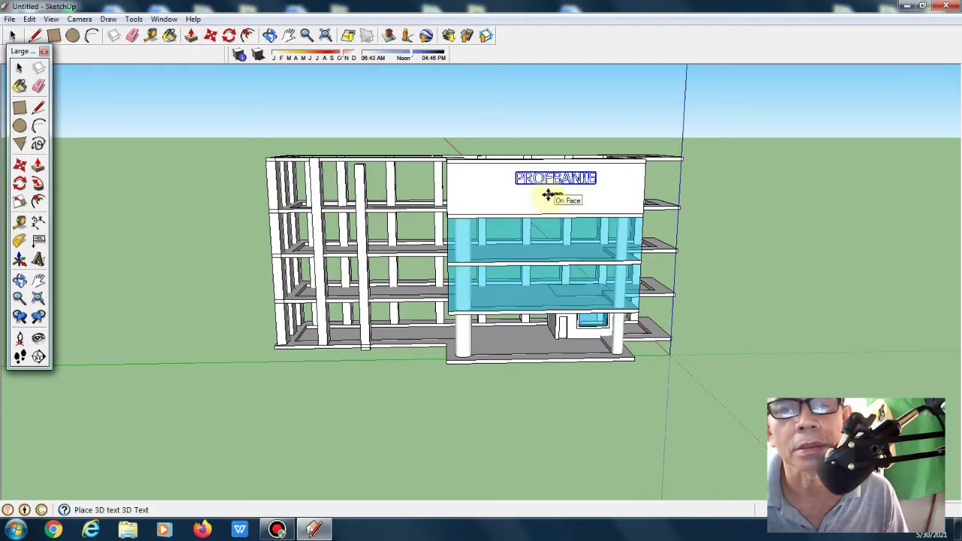
pyautogui.click(551, 195)
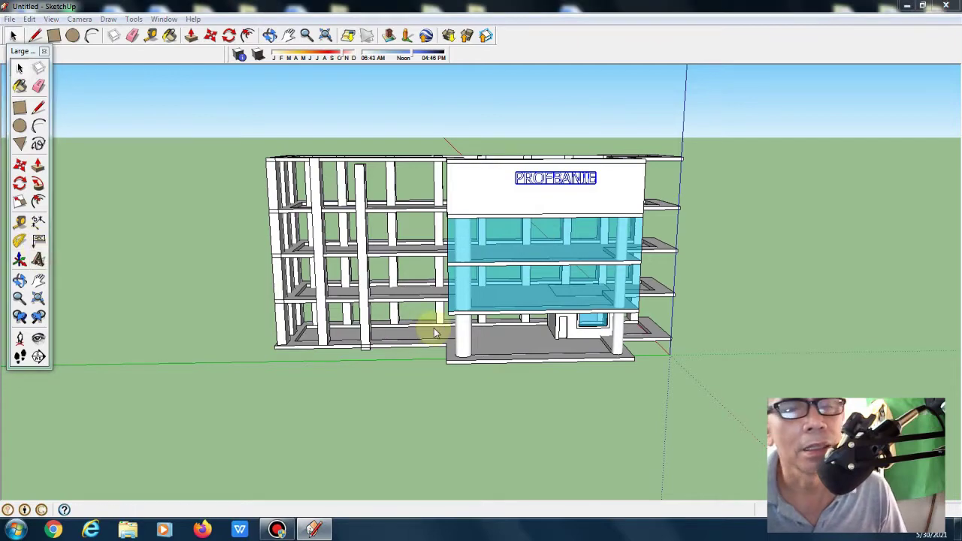
pyautogui.write('UNIVERSITY')
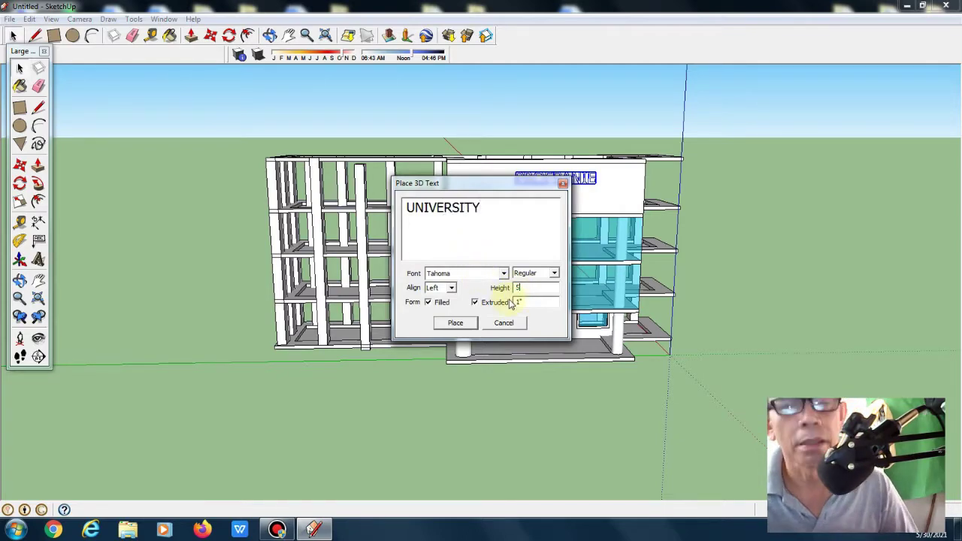
pyautogui.click(456, 324)
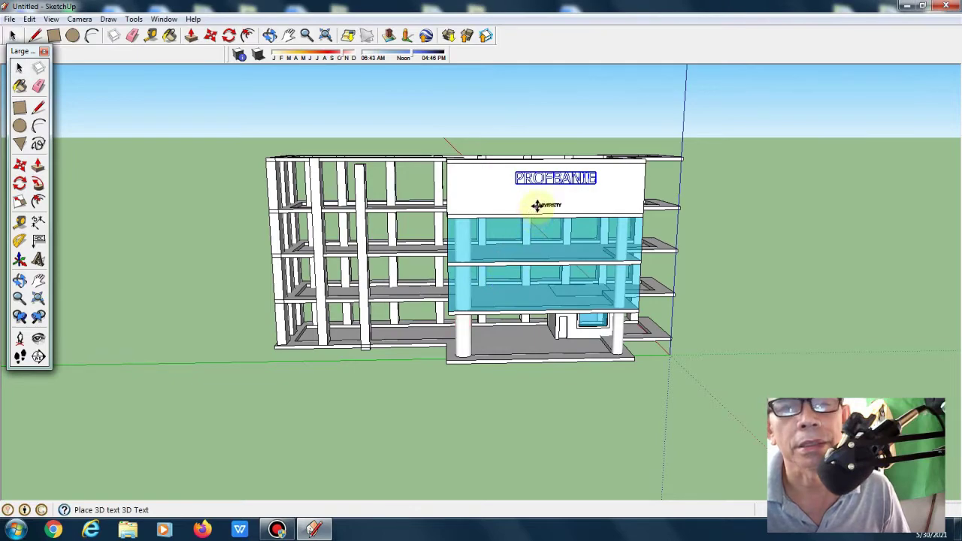
pyautogui.click(540, 197)
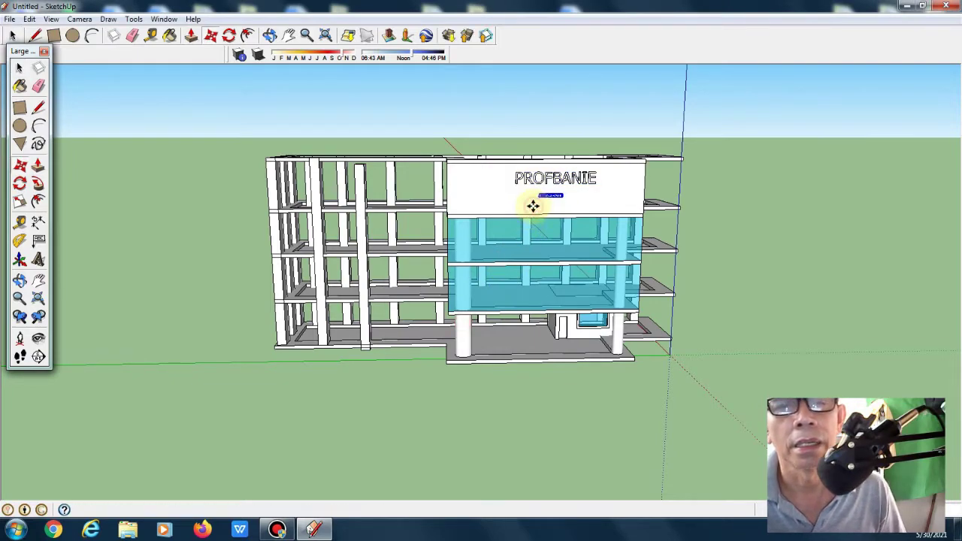
pyautogui.click(531, 205)
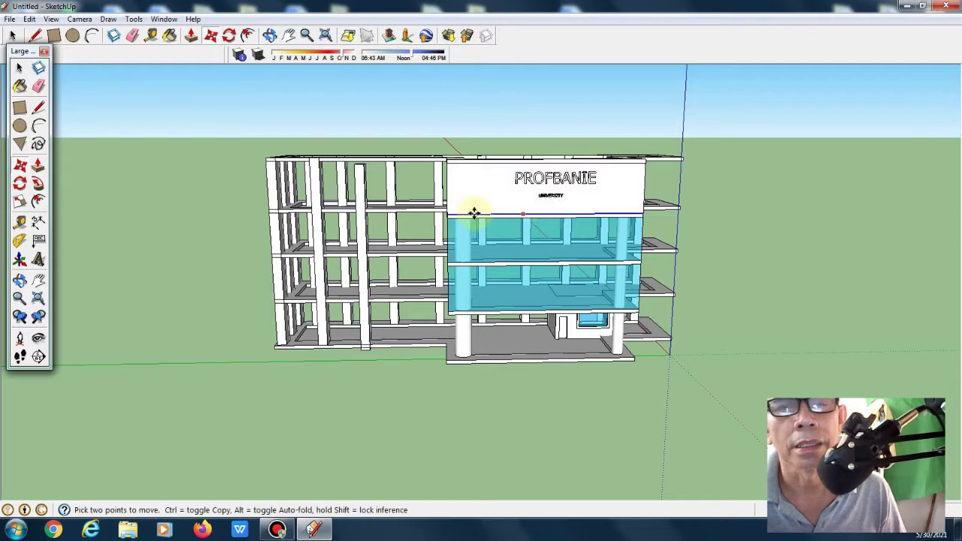
pyautogui.click(20, 107)
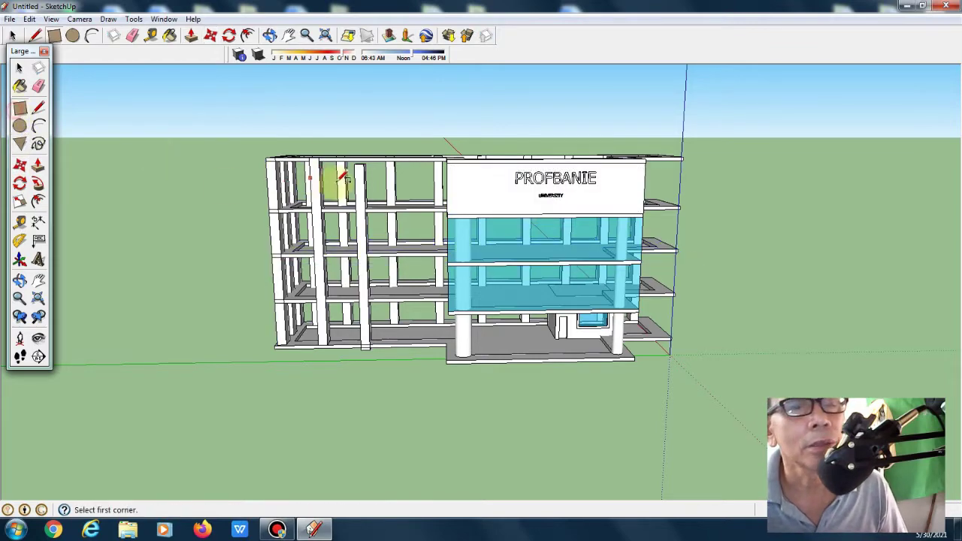
# Draw a small rectangular frame on the sign's left side, beside PROFBANIE
pyautogui.click(452, 171)
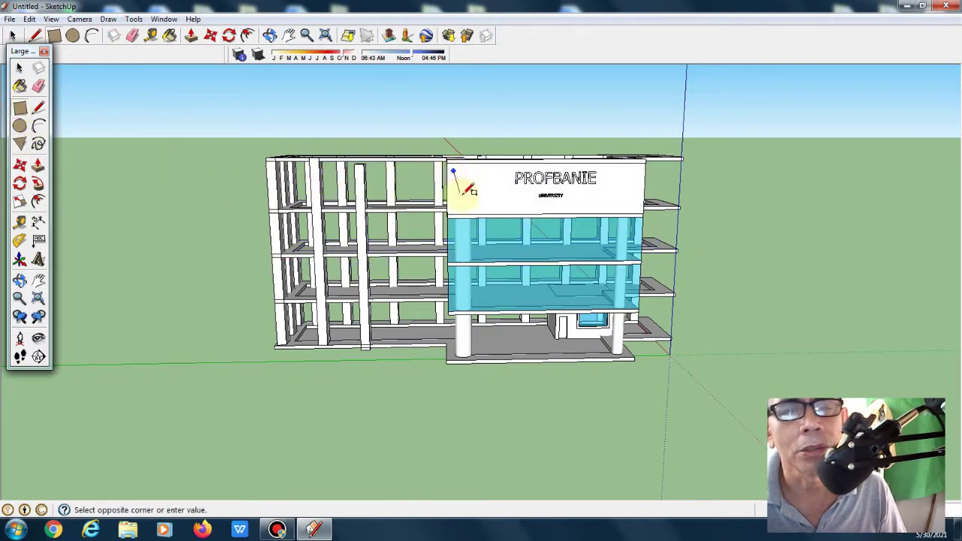
pyautogui.click(510, 208)
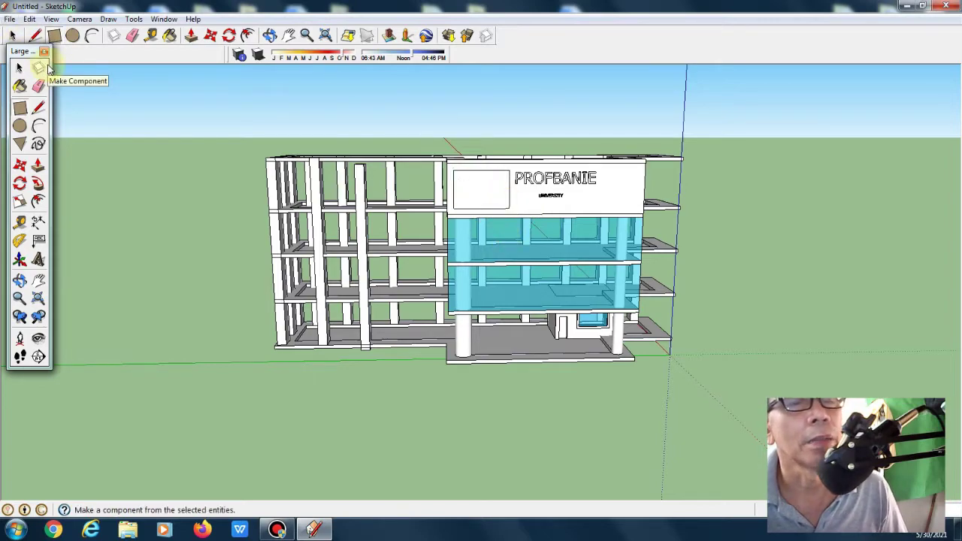
pyautogui.click(10, 20)
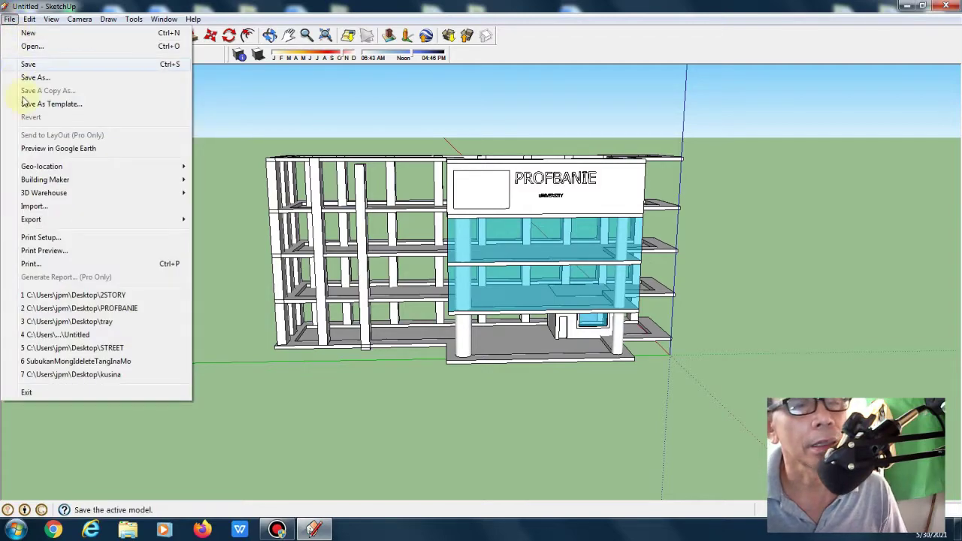
# Import the person's photo, then undo the misplaced import and a stray rectangle
pyautogui.click(38, 207)
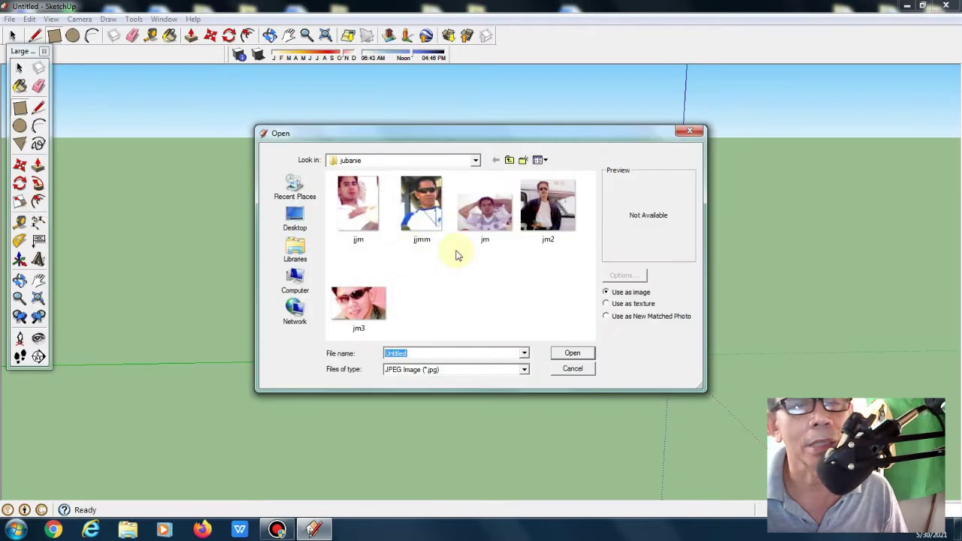
pyautogui.click(485, 209)
pyautogui.click(575, 355)
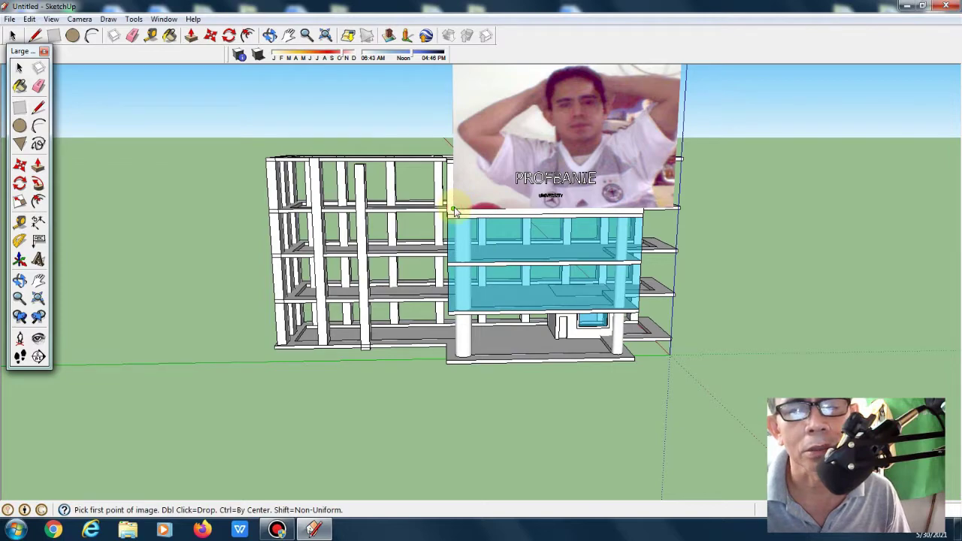
pyautogui.press('r')
pyautogui.click(463, 202)
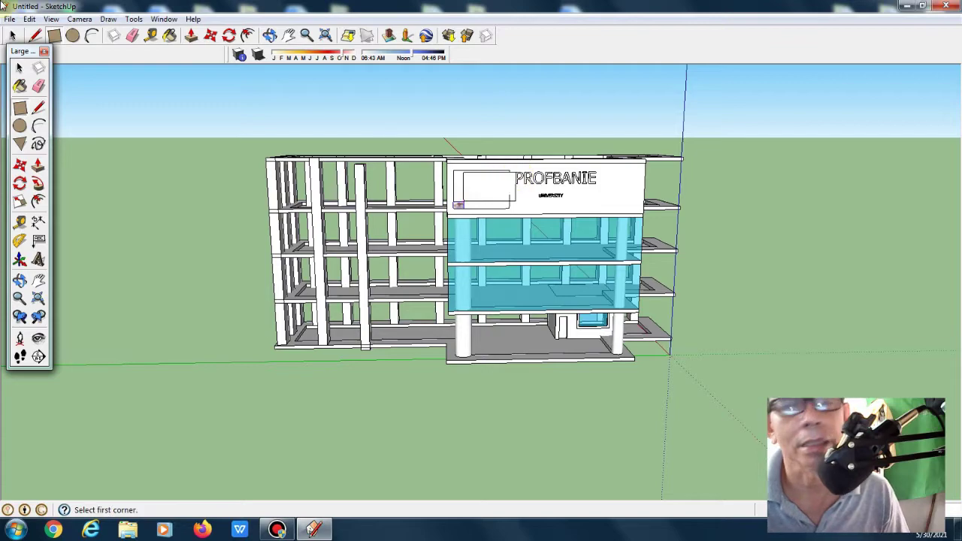
pyautogui.click(29, 19)
pyautogui.click(39, 33)
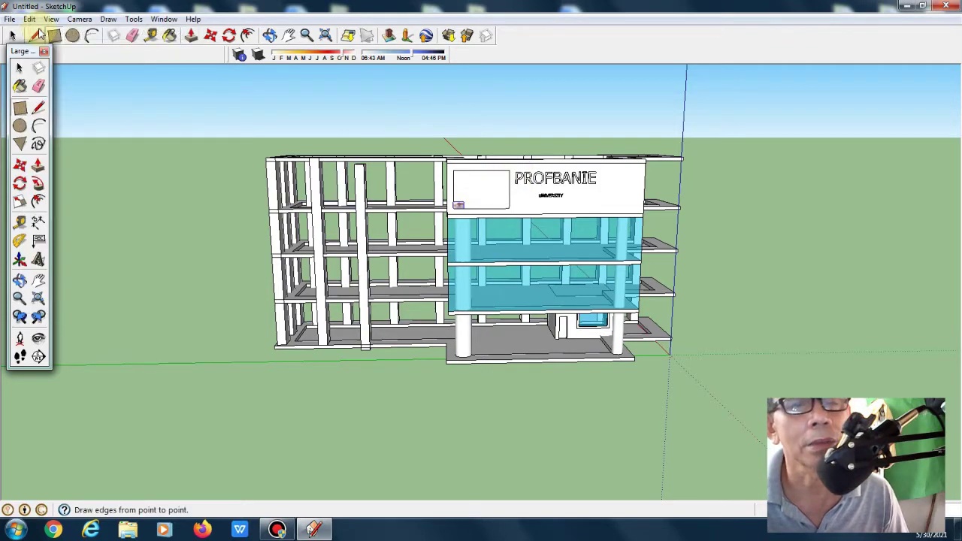
pyautogui.click(29, 19)
pyautogui.click(47, 34)
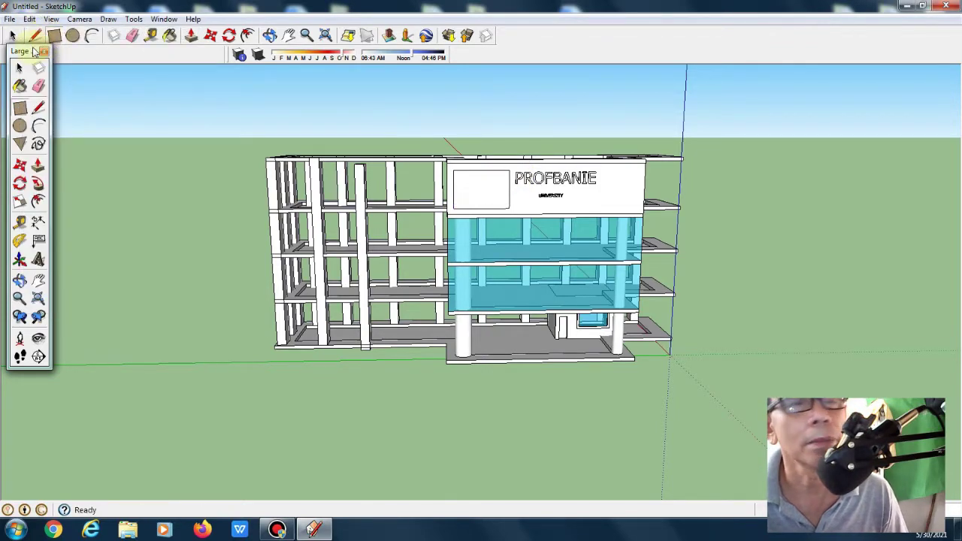
# Re-import the person's photo and fit it inside the frame left of PROFBANIE
pyautogui.click(9, 20)
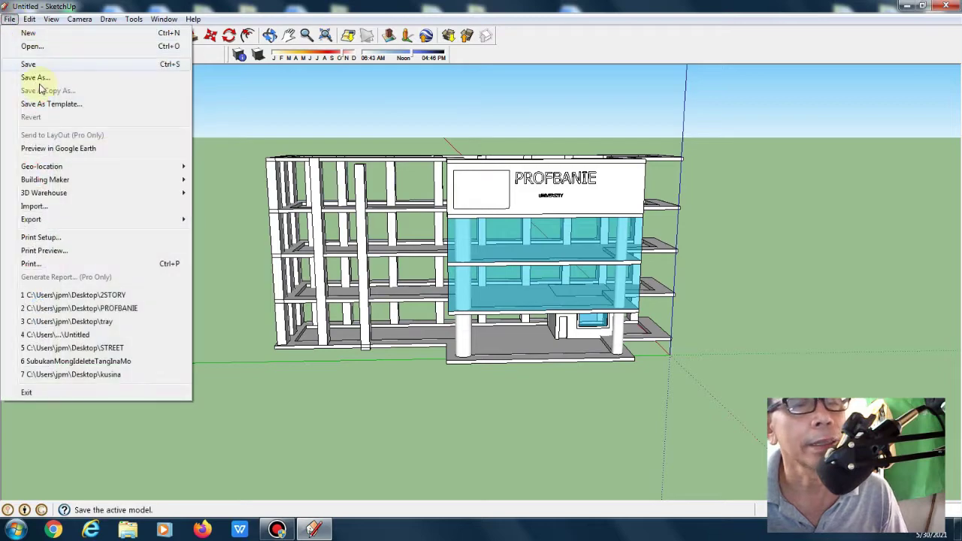
pyautogui.click(51, 208)
pyautogui.click(485, 207)
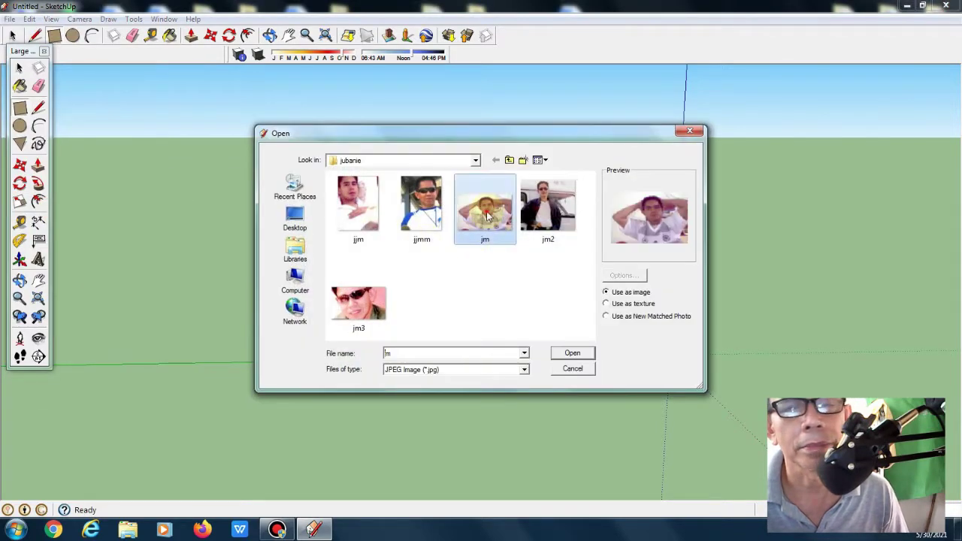
pyautogui.click(571, 354)
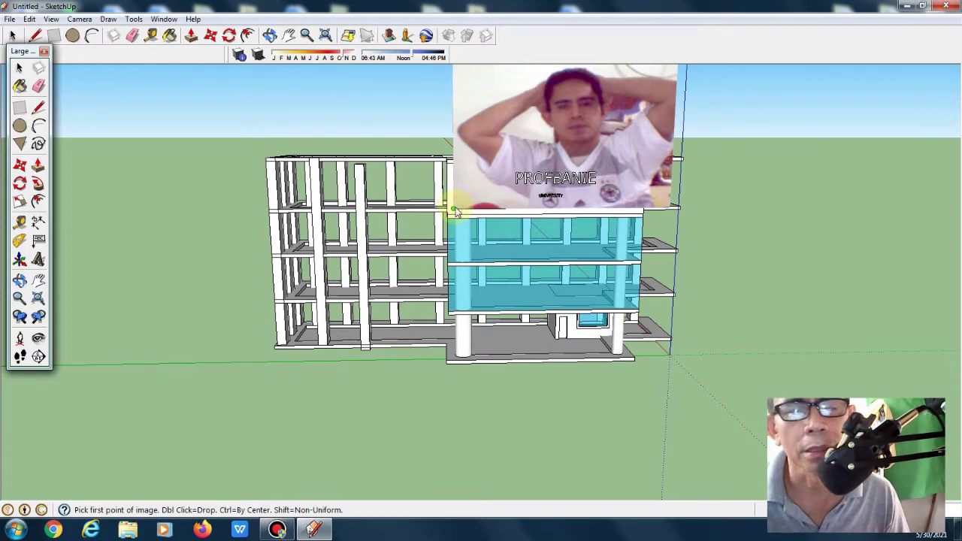
pyautogui.click(455, 209)
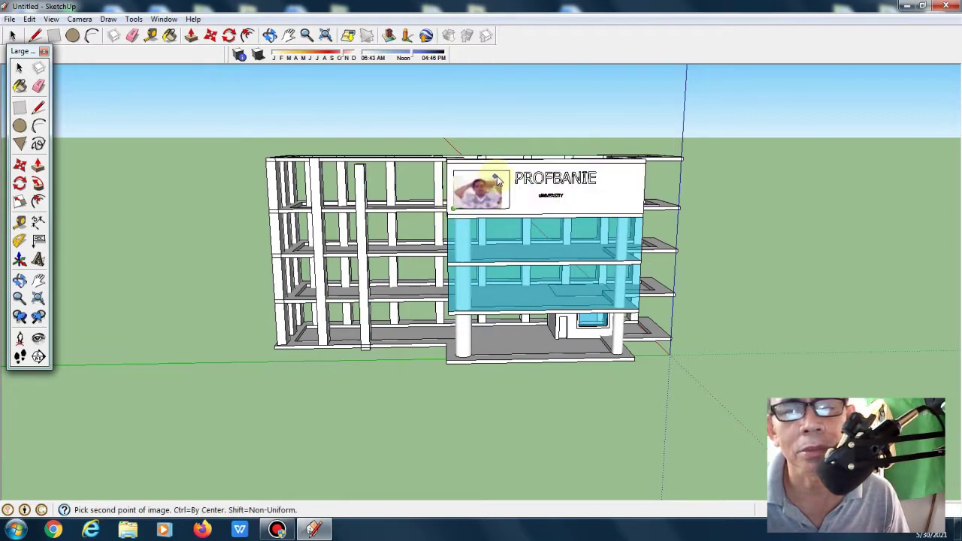
pyautogui.click(510, 172)
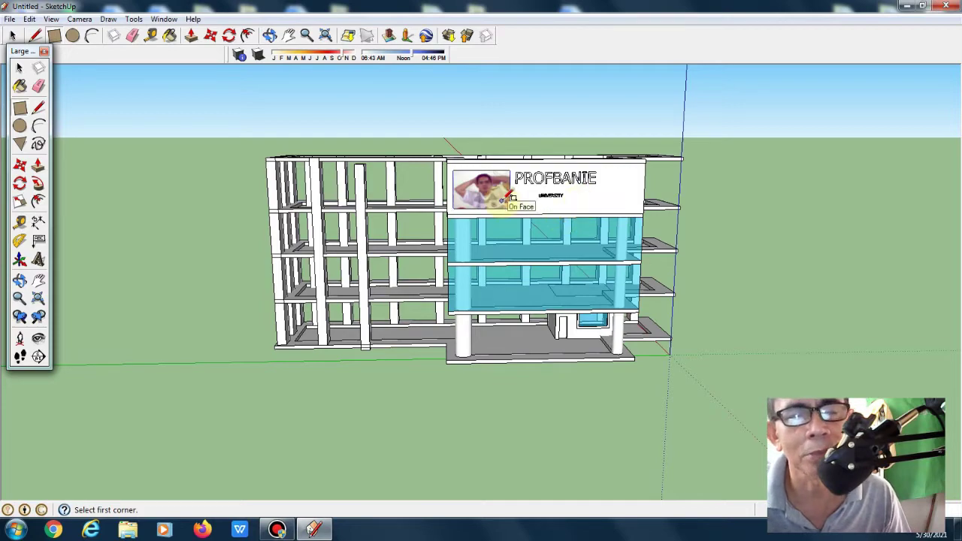
# Draw a wall face over the top storey's top-left bay, redoing a misplaced rectangle
pyautogui.click(20, 280)
pyautogui.moveTo(188, 305)
pyautogui.mouseDown()
pyautogui.moveTo(290, 279)
pyautogui.moveTo(393, 279)
pyautogui.moveTo(278, 304)
pyautogui.mouseUp()
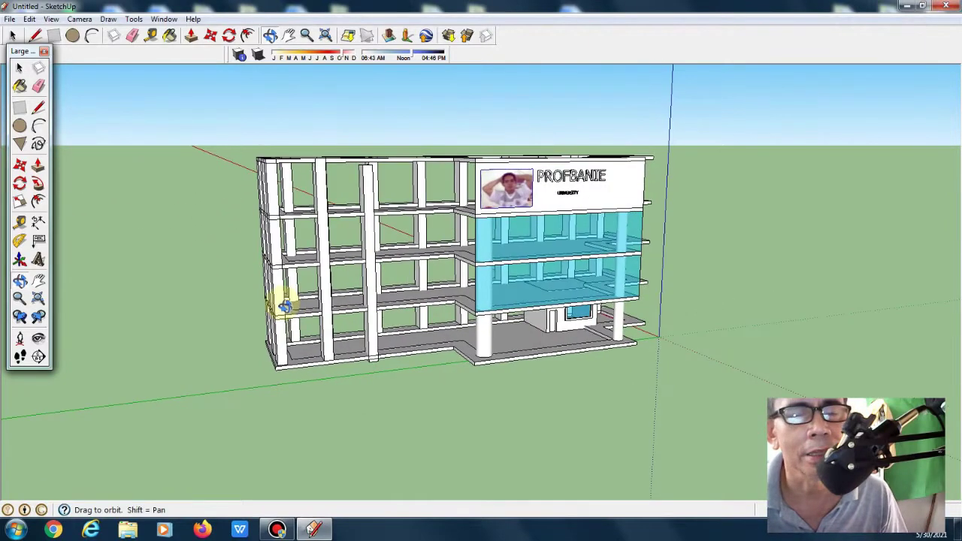
pyautogui.click(19, 108)
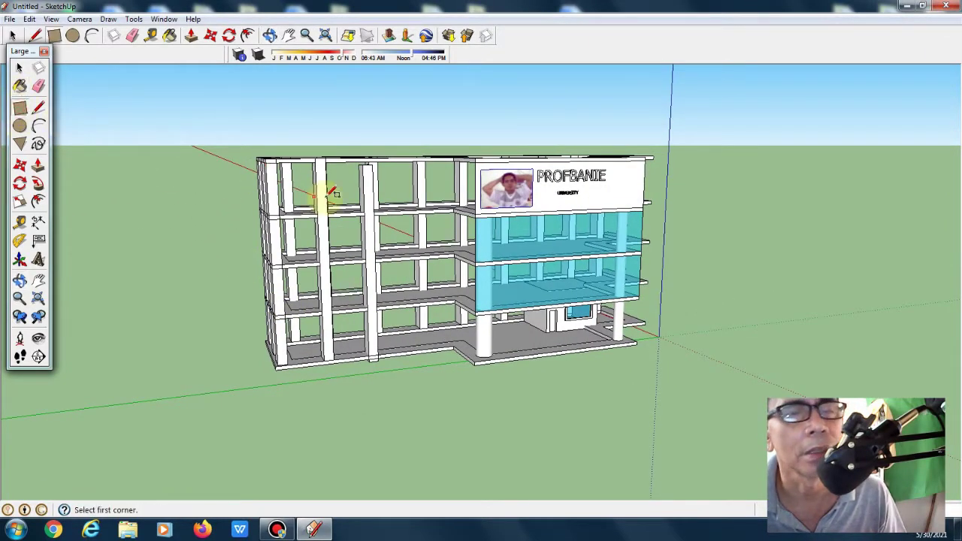
pyautogui.click(276, 164)
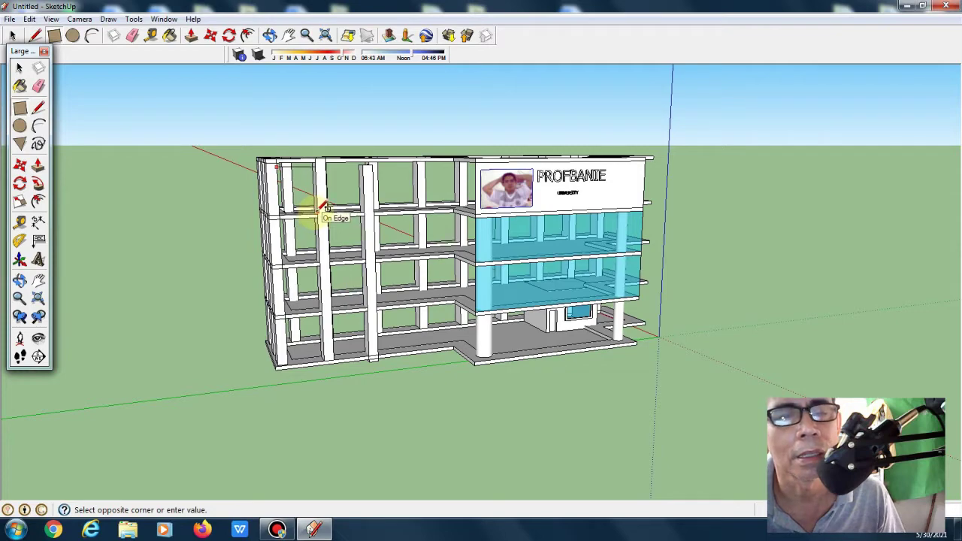
pyautogui.click(320, 215)
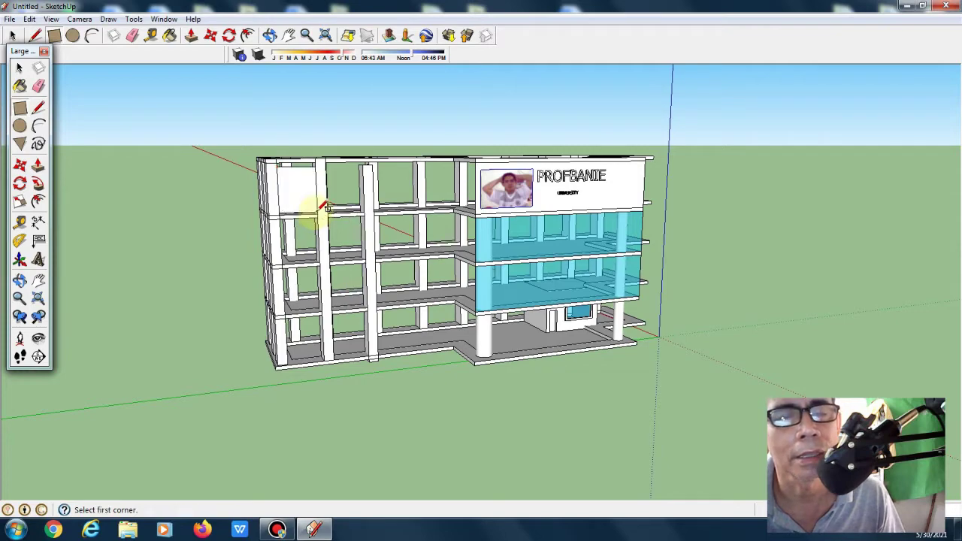
pyautogui.click(28, 18)
pyautogui.click(45, 33)
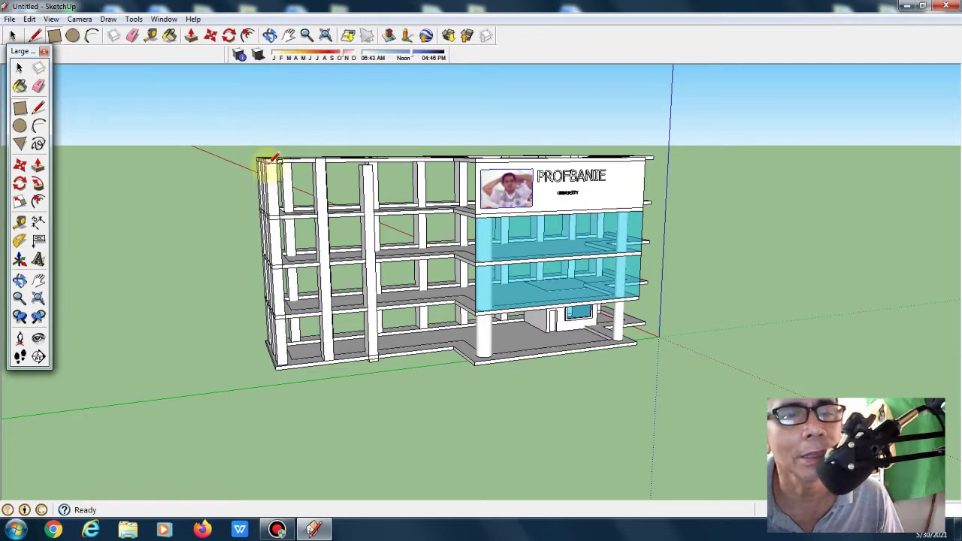
pyautogui.click(266, 160)
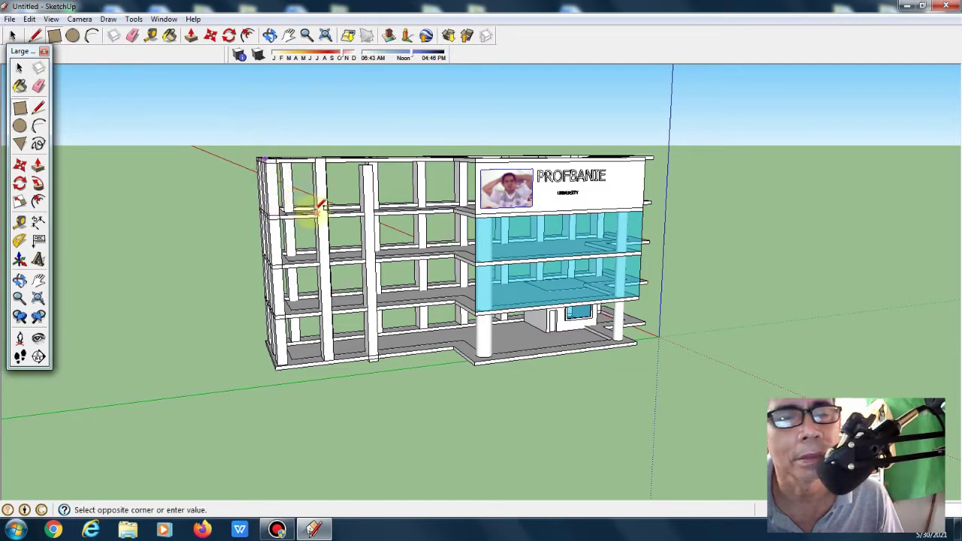
pyautogui.click(318, 212)
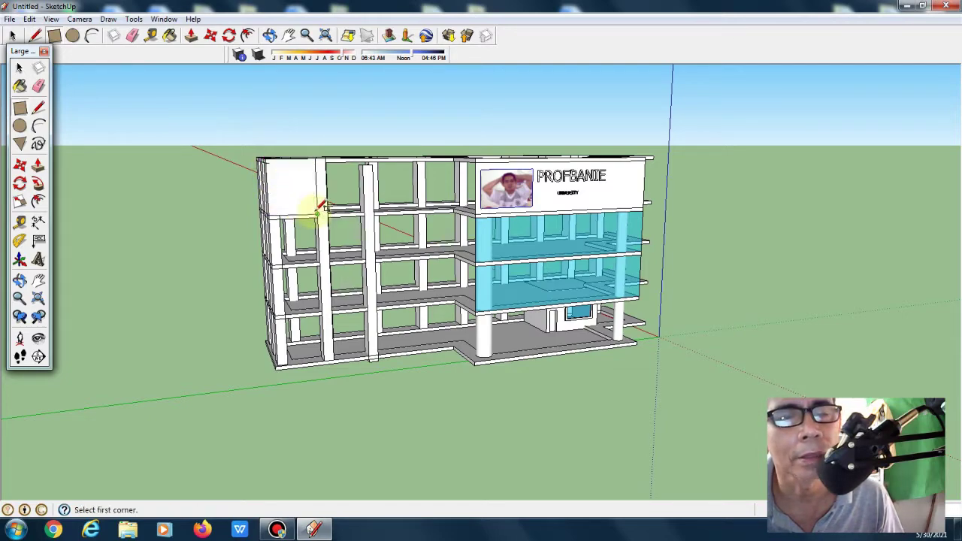
# Divide the new wall face with a horizontal line
pyautogui.click(38, 108)
pyautogui.click(267, 186)
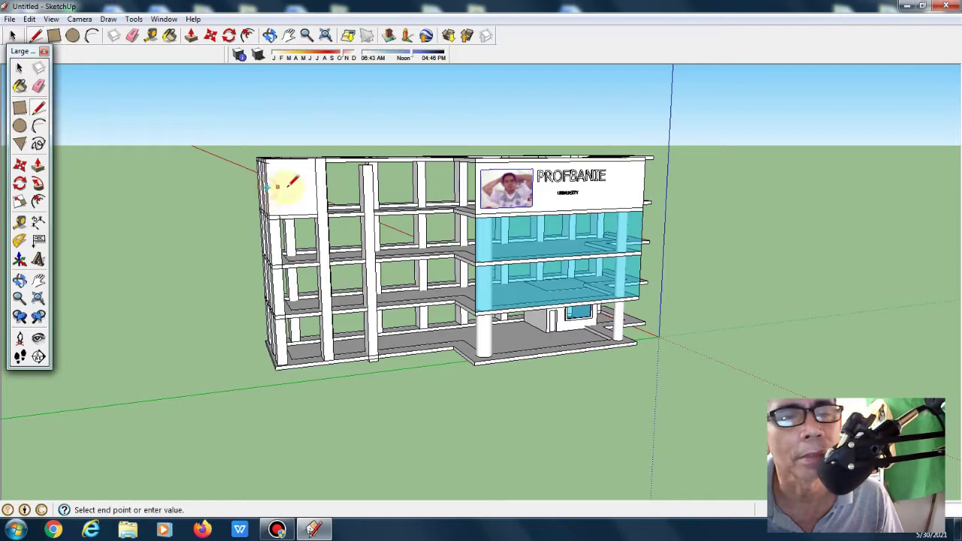
pyautogui.click(316, 186)
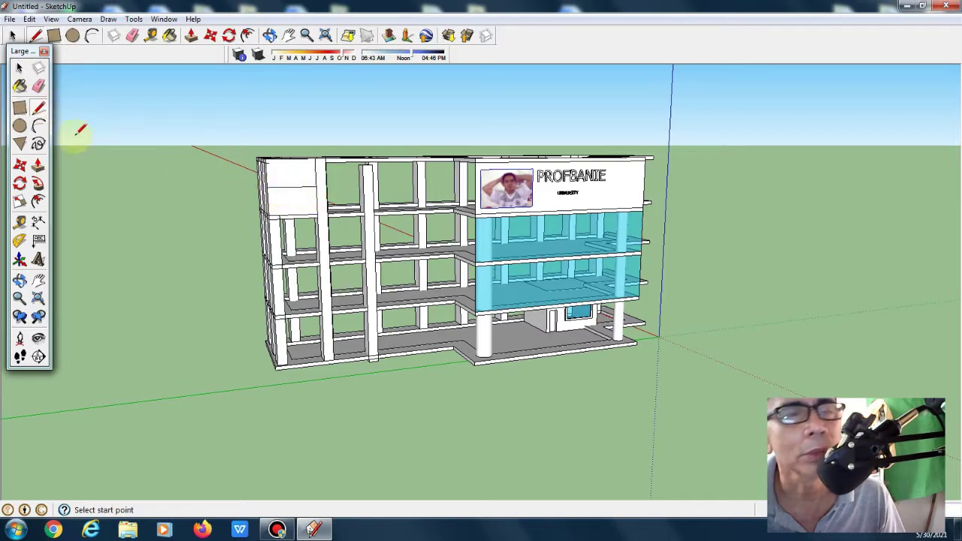
# Paint the top-left bay's upper strip with Fencing_Metal_Straight railing
pyautogui.click(20, 86)
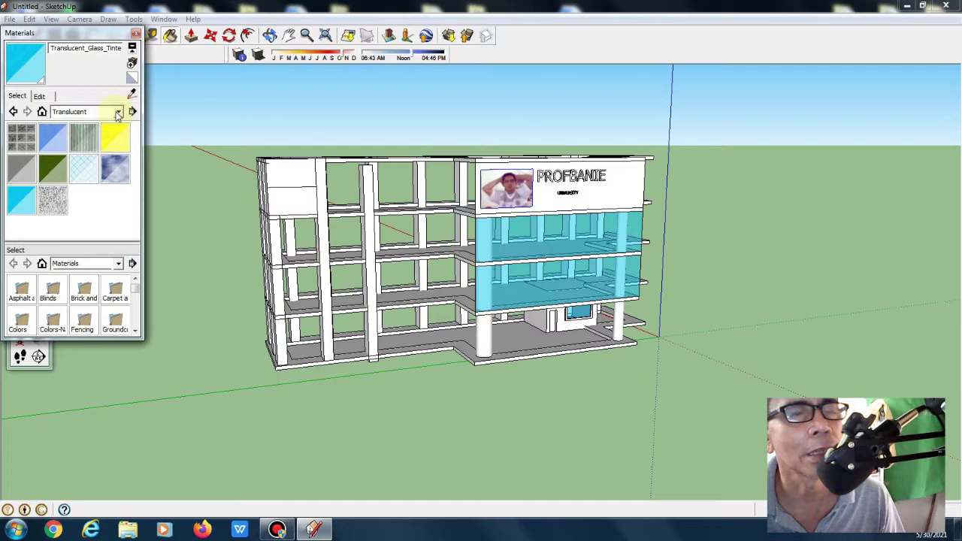
pyautogui.click(118, 111)
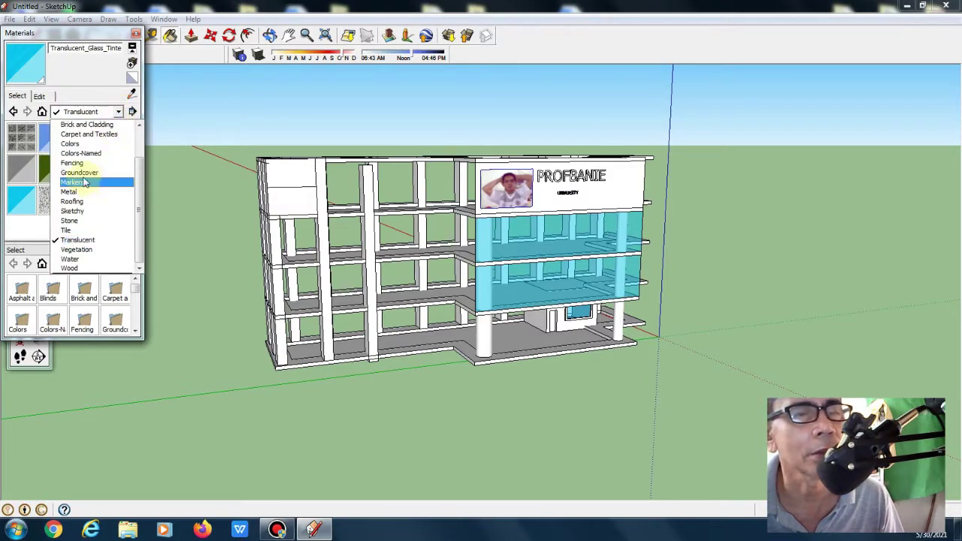
pyautogui.click(72, 163)
pyautogui.click(51, 177)
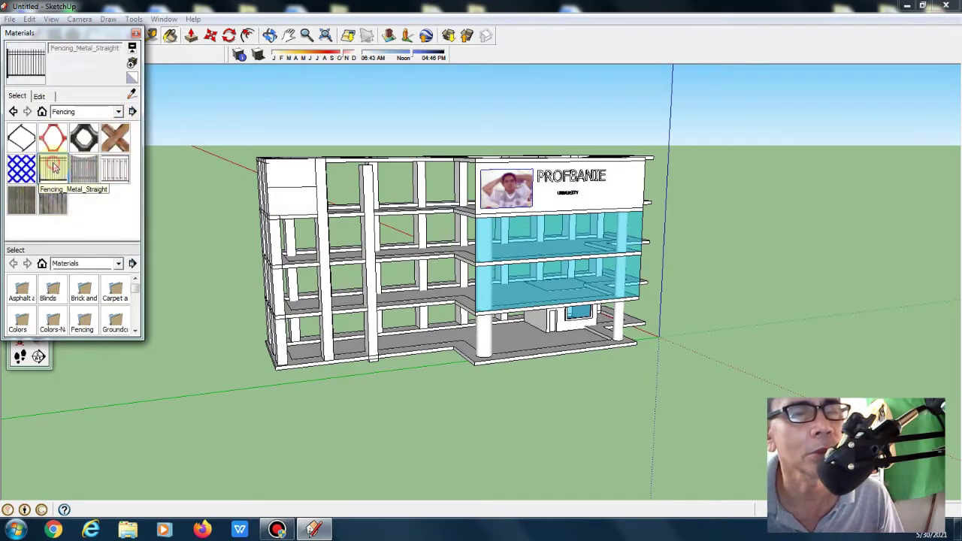
pyautogui.click(294, 176)
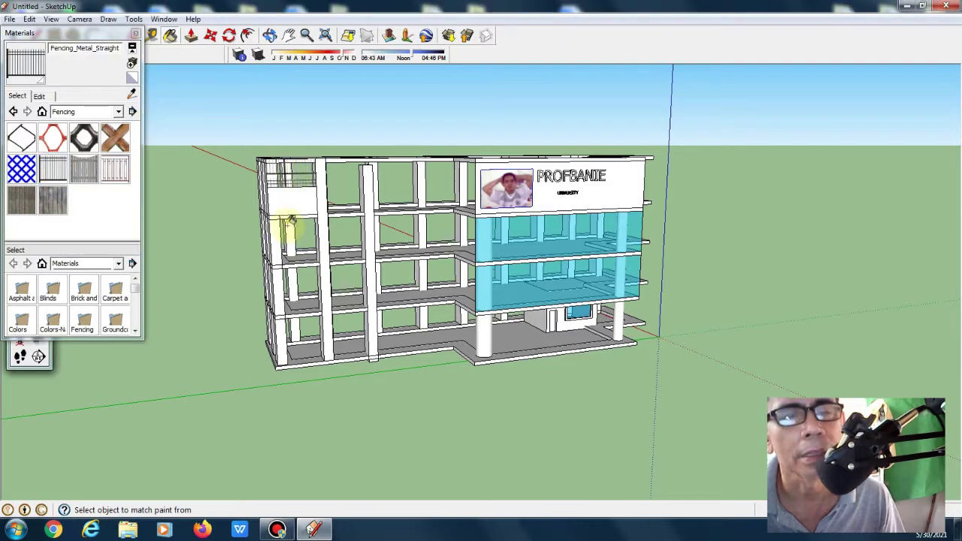
# Paint the panel below with Roofing_Shingles_Multi shingles and zoom in
pyautogui.click(118, 112)
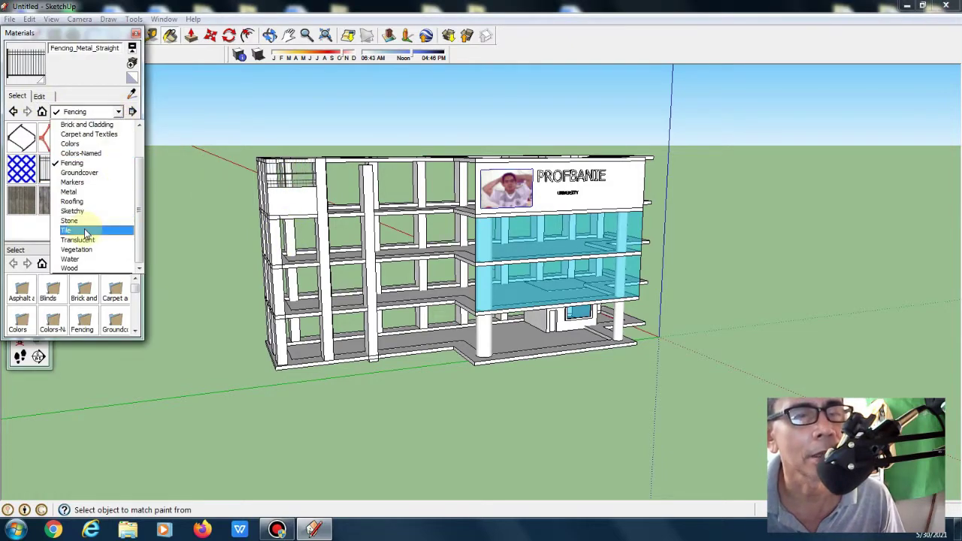
pyautogui.click(84, 202)
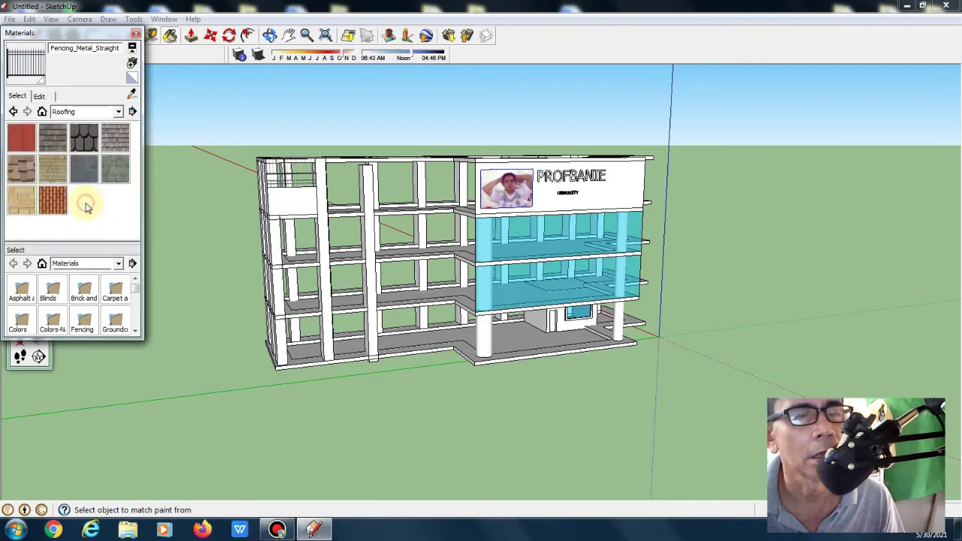
pyautogui.click(116, 147)
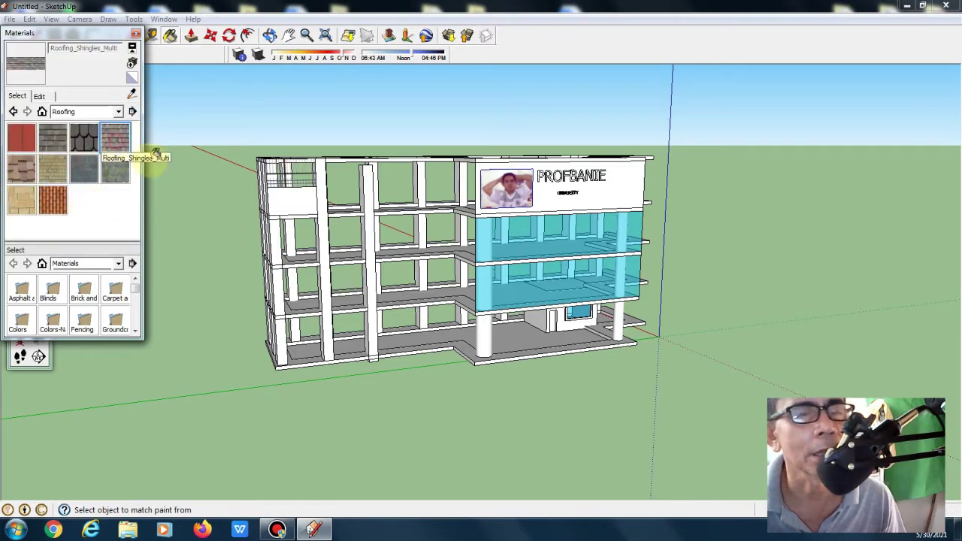
pyautogui.click(300, 207)
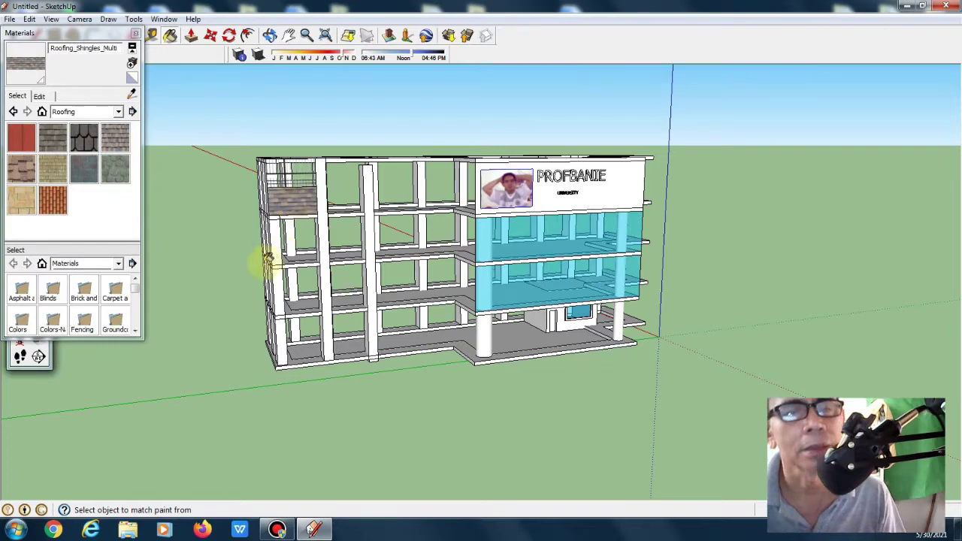
pyautogui.scroll(1, 337, 262)
pyautogui.scroll(3, 337, 258)
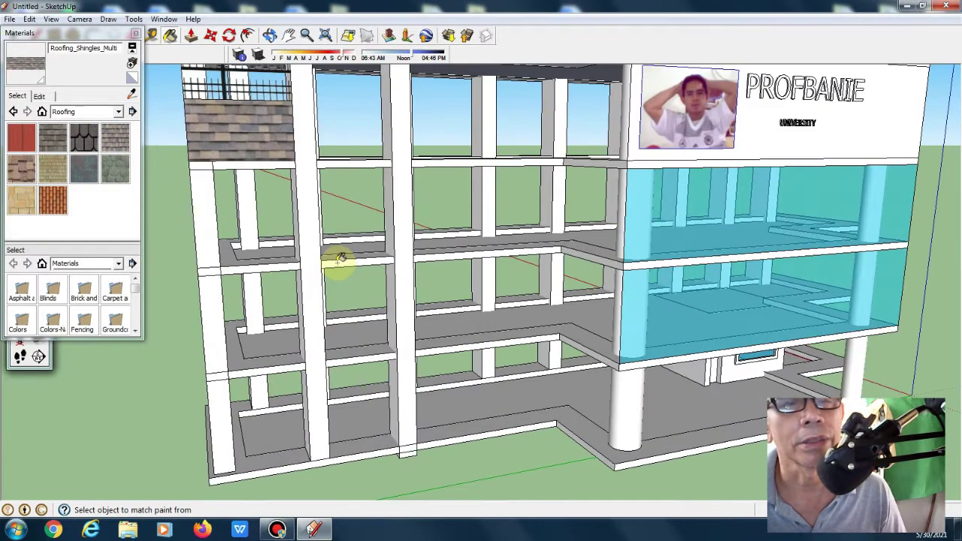
# Draw a white wall rectangle across the next top-floor bay
pyautogui.click(136, 33)
pyautogui.click(39, 279)
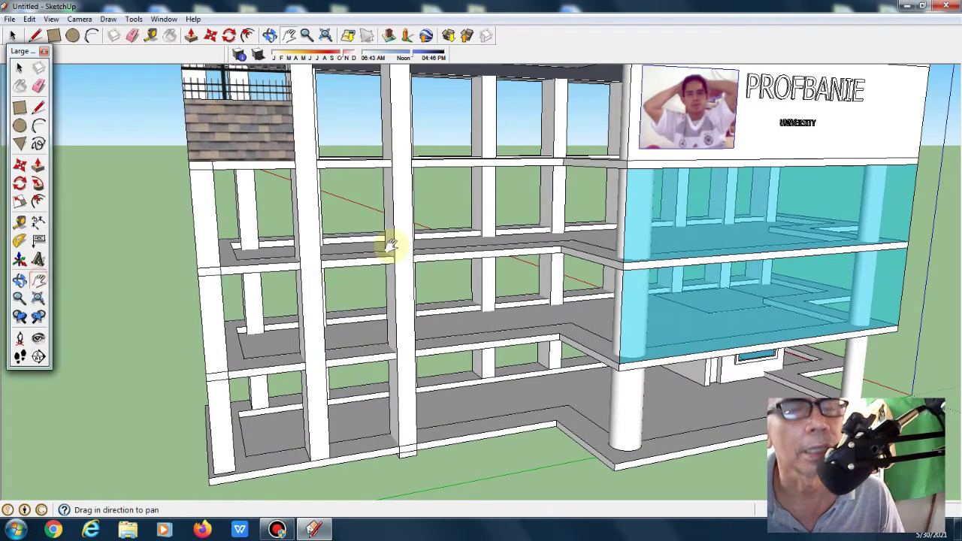
pyautogui.scroll(2, 430, 361)
pyautogui.scroll(2, 443, 361)
pyautogui.scroll(2, 411, 296)
pyautogui.scroll(-3, 412, 295)
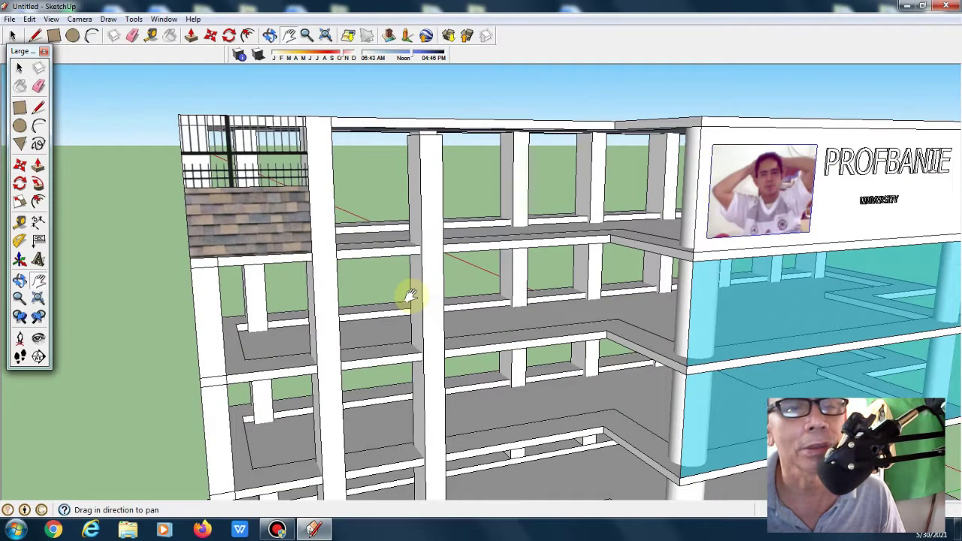
pyautogui.scroll(-2, 414, 297)
pyautogui.moveTo(378, 372); pyautogui.dragTo(343, 322)
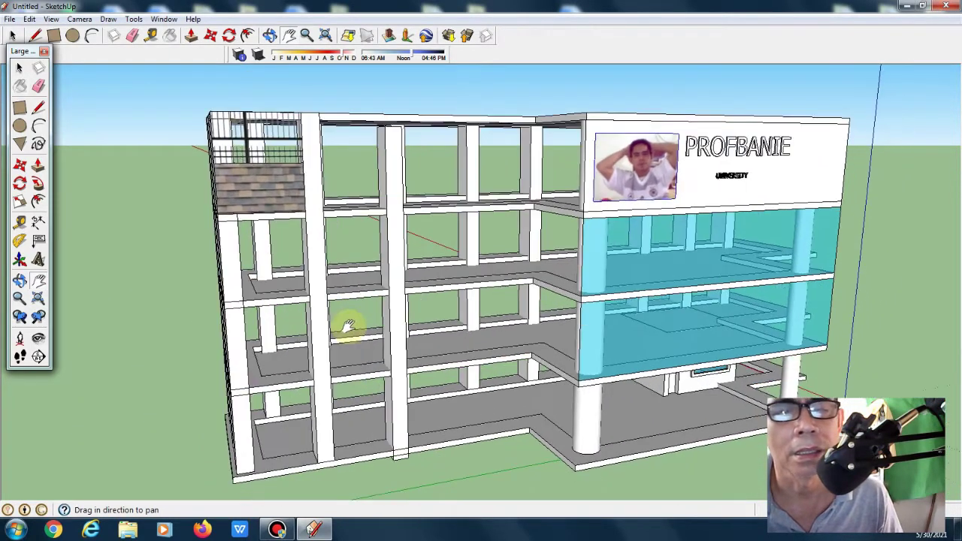
pyautogui.click(20, 106)
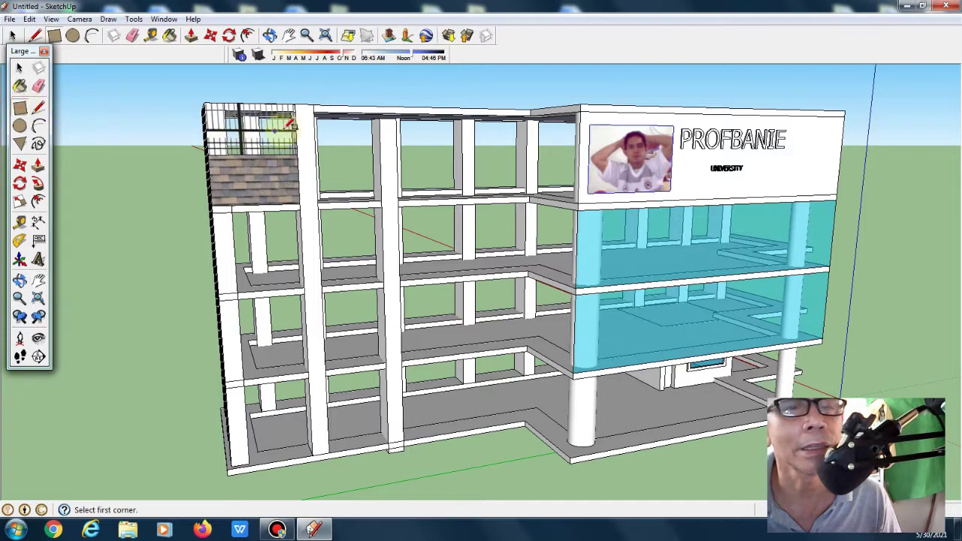
pyautogui.click(20, 279)
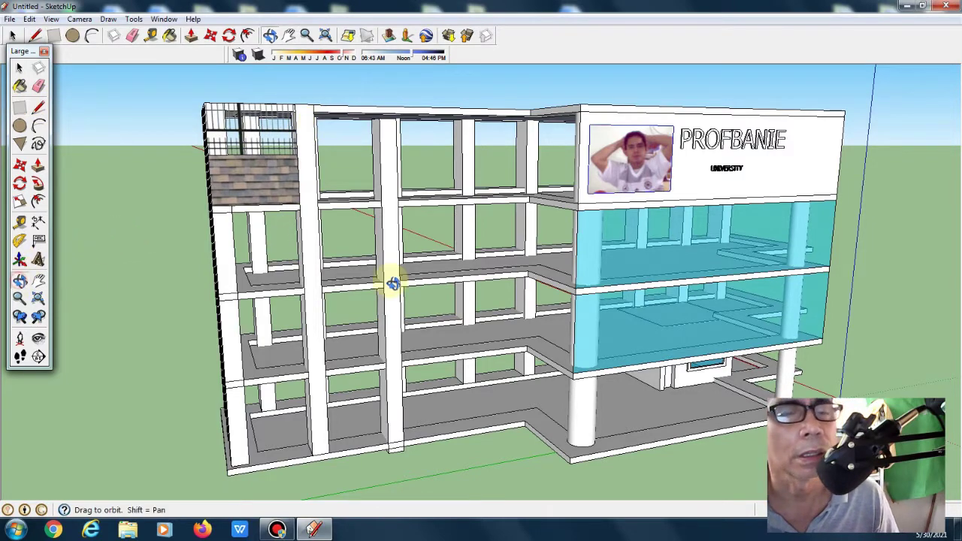
pyautogui.moveTo(387, 282); pyautogui.dragTo(343, 264)
pyautogui.click(19, 107)
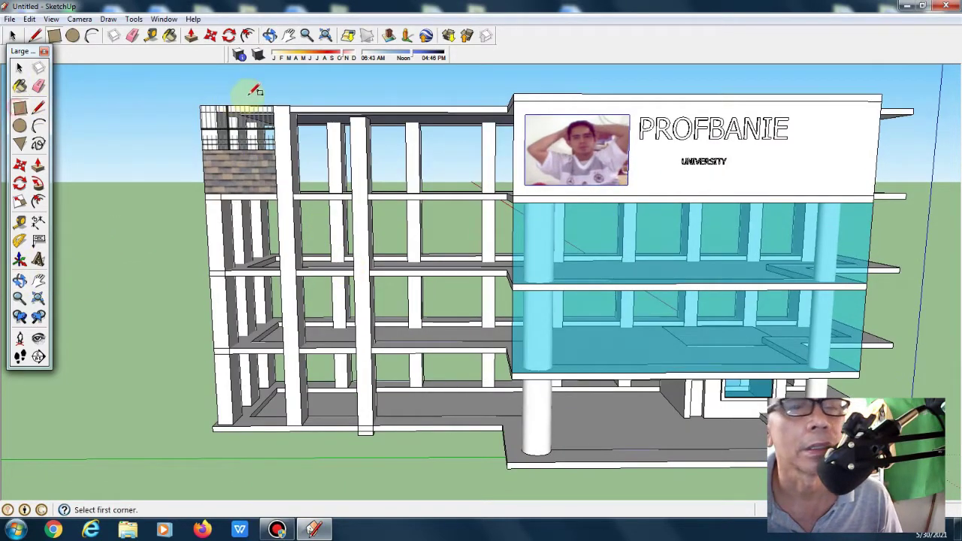
pyautogui.click(290, 114)
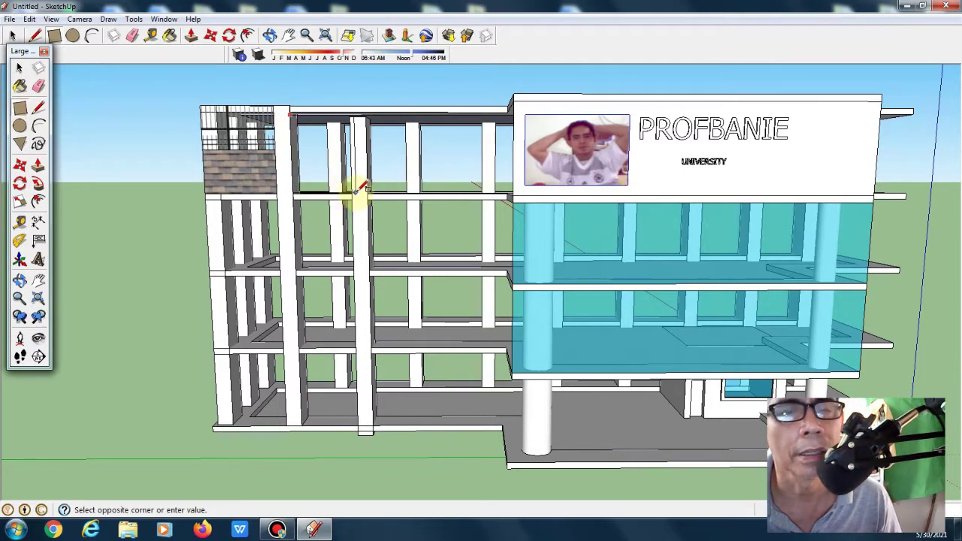
pyautogui.click(366, 197)
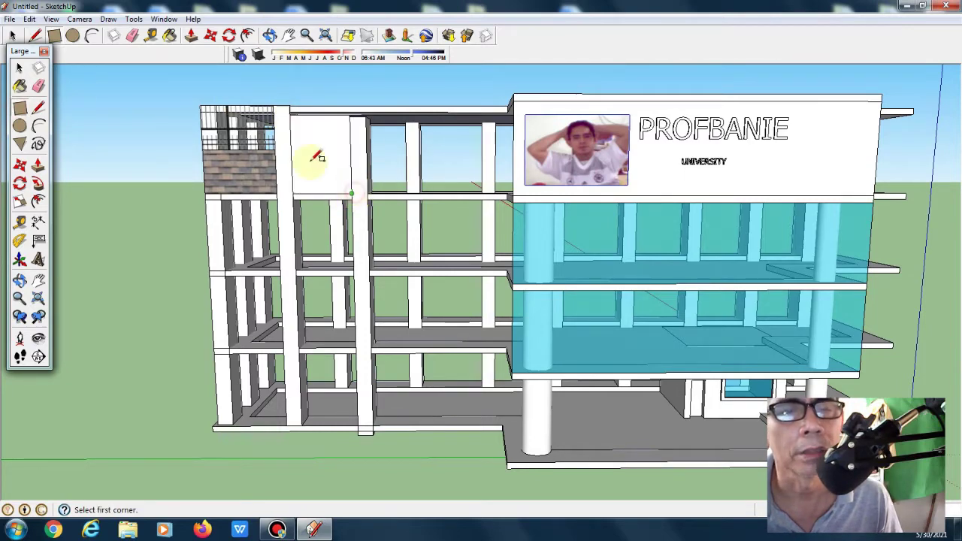
# Split the new panel in two with a horizontal line
pyautogui.click(39, 107)
pyautogui.click(292, 154)
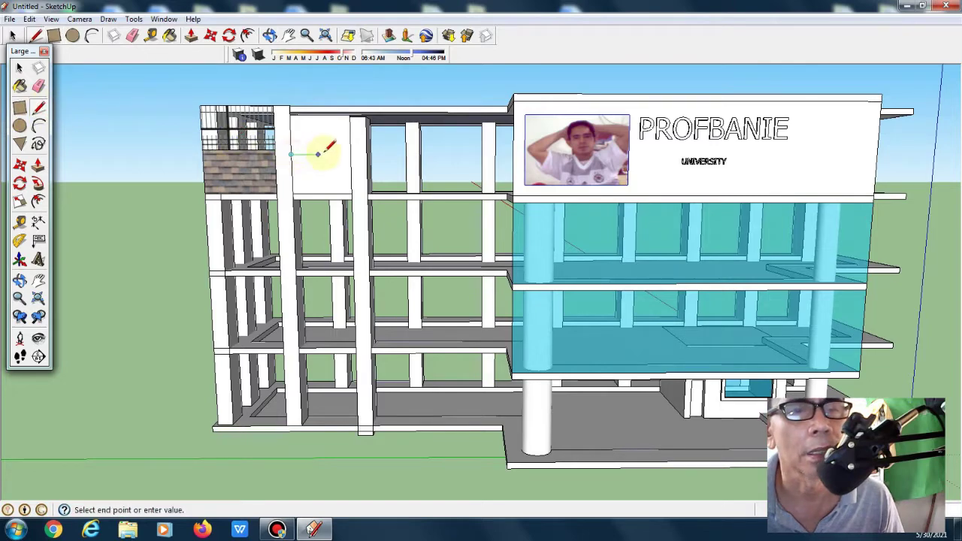
pyautogui.click(351, 154)
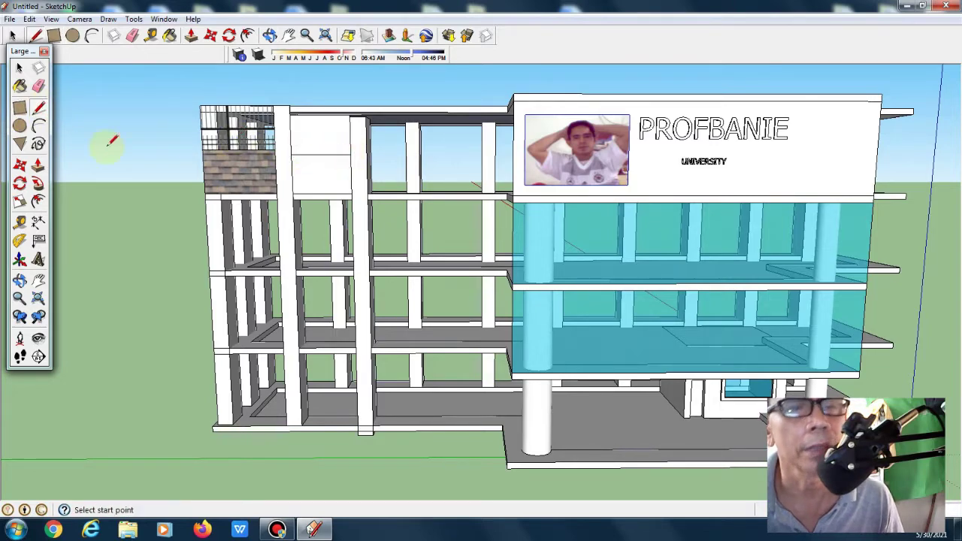
pyautogui.click(20, 86)
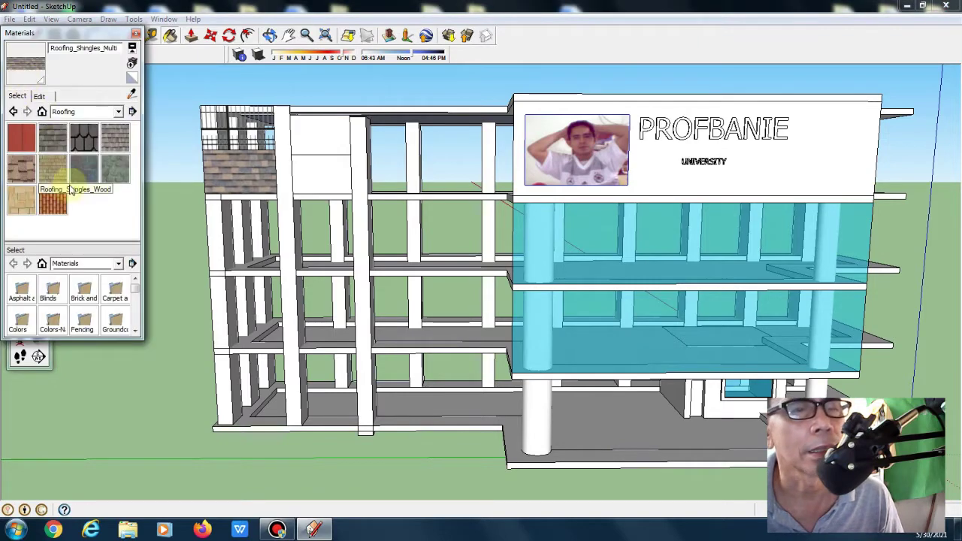
# Paint the bay panel's lower face with Roofing_Shingles_Multi and its upper face with Fencing_Metal_Straight
pyautogui.click(115, 137)
pyautogui.click(328, 177)
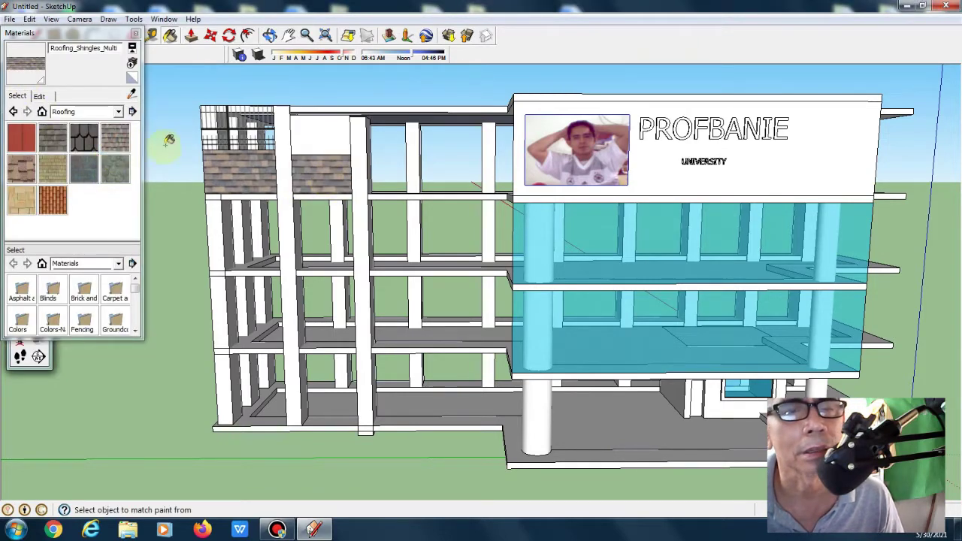
pyautogui.click(118, 111)
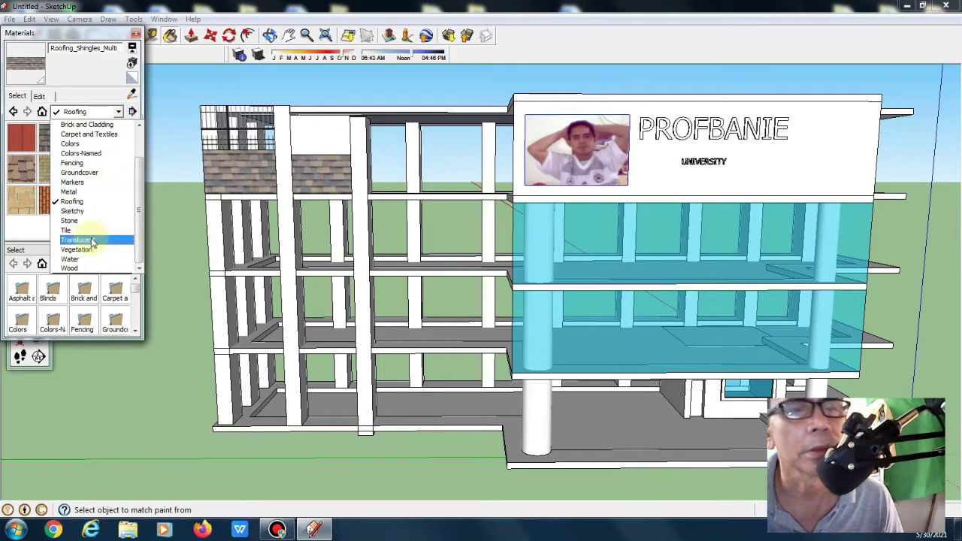
pyautogui.click(71, 162)
pyautogui.click(61, 171)
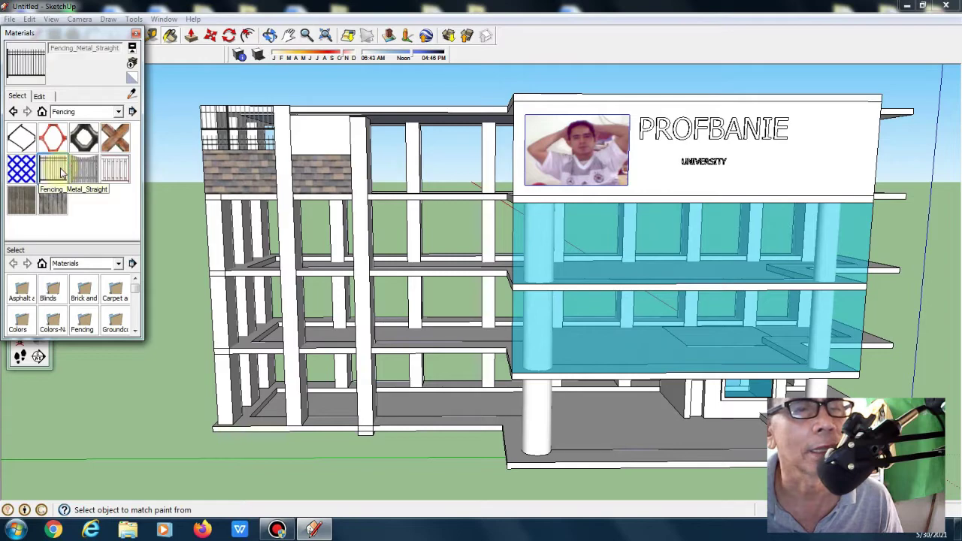
pyautogui.click(319, 134)
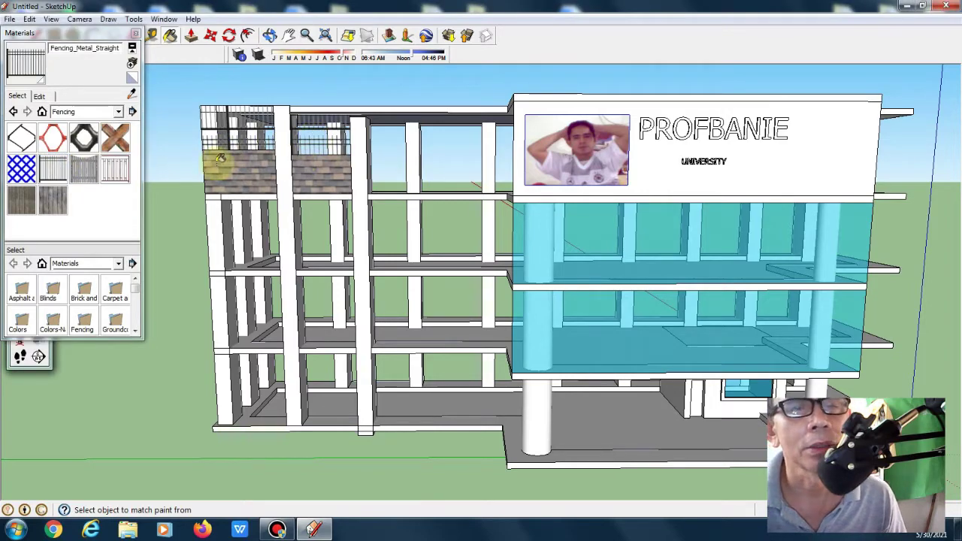
pyautogui.click(135, 34)
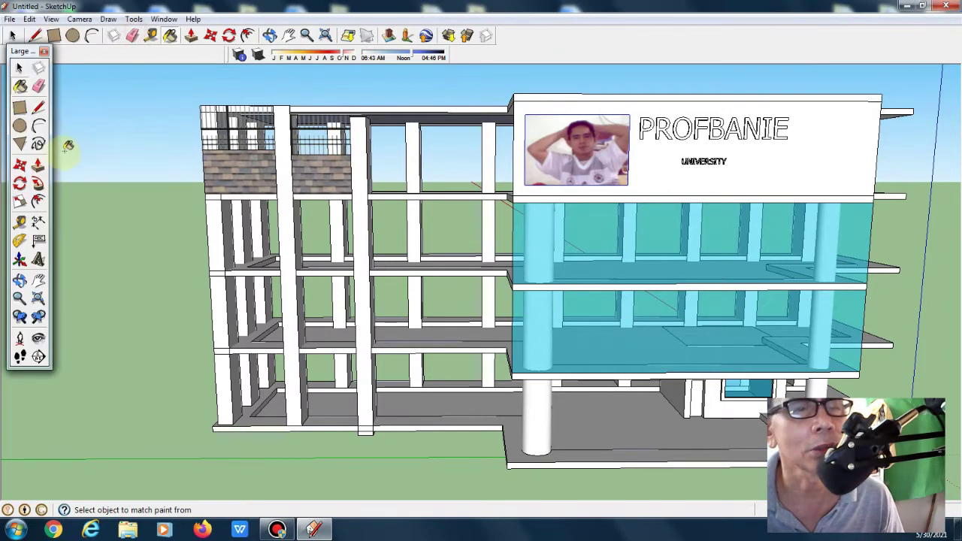
# Draw rectangle wall panels between columns and slabs in the middle bay on each of the three upper floors
pyautogui.click(20, 107)
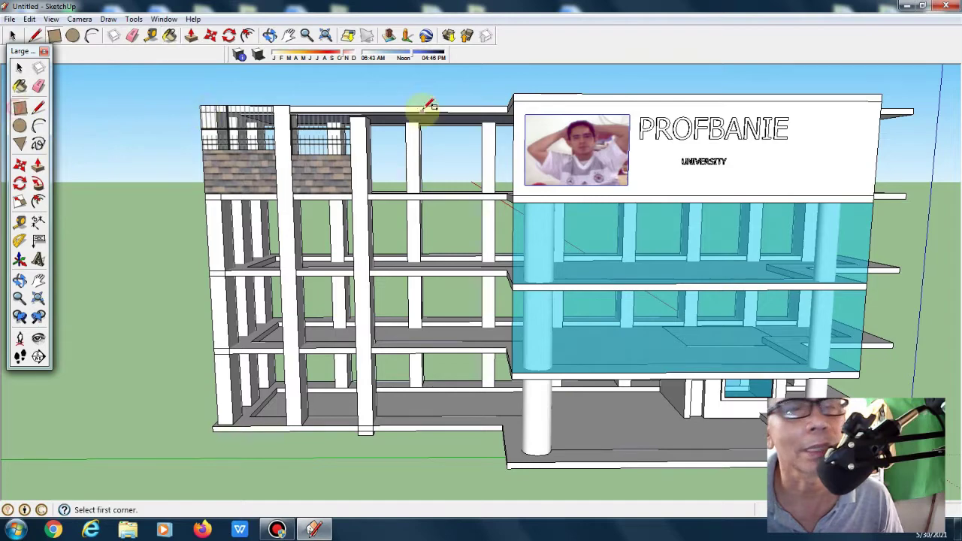
pyautogui.click(364, 119)
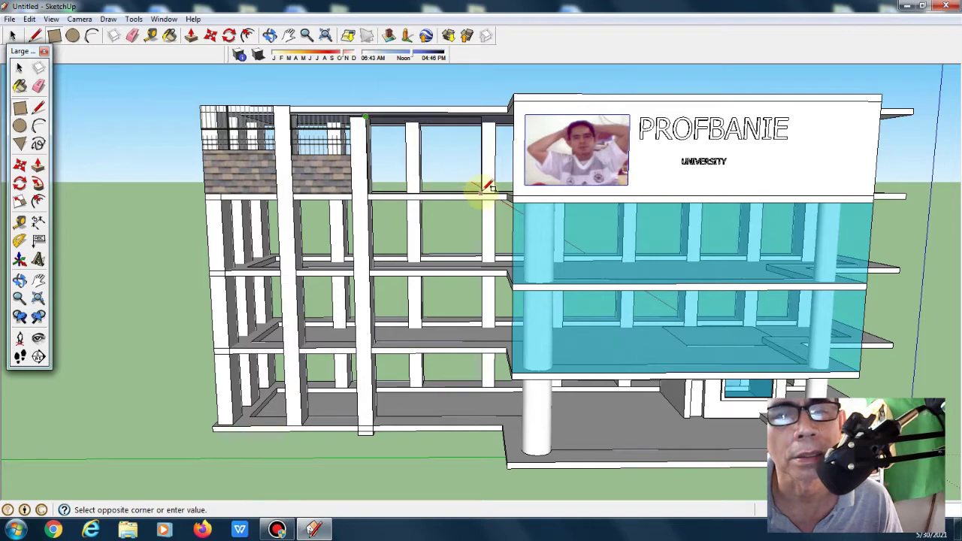
pyautogui.click(482, 193)
pyautogui.click(367, 201)
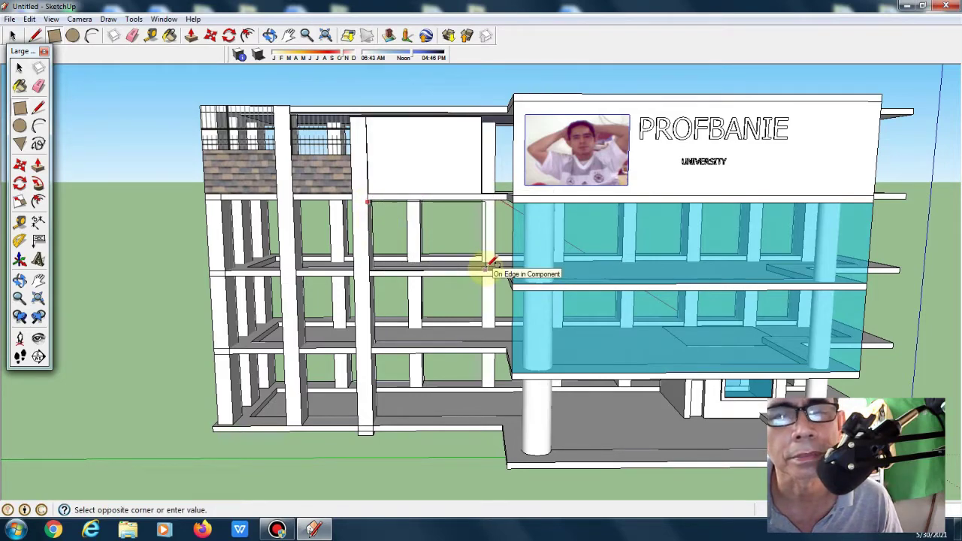
pyautogui.click(510, 263)
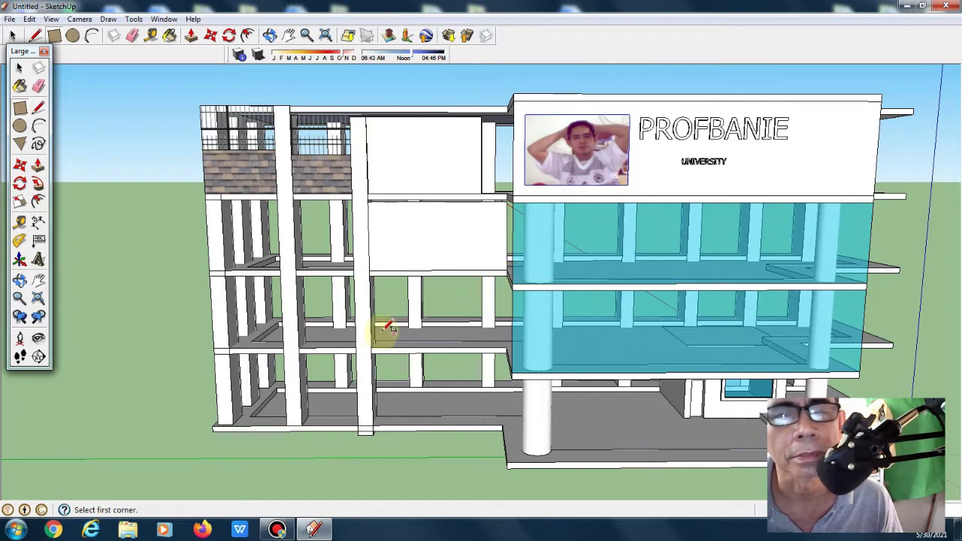
pyautogui.click(370, 270)
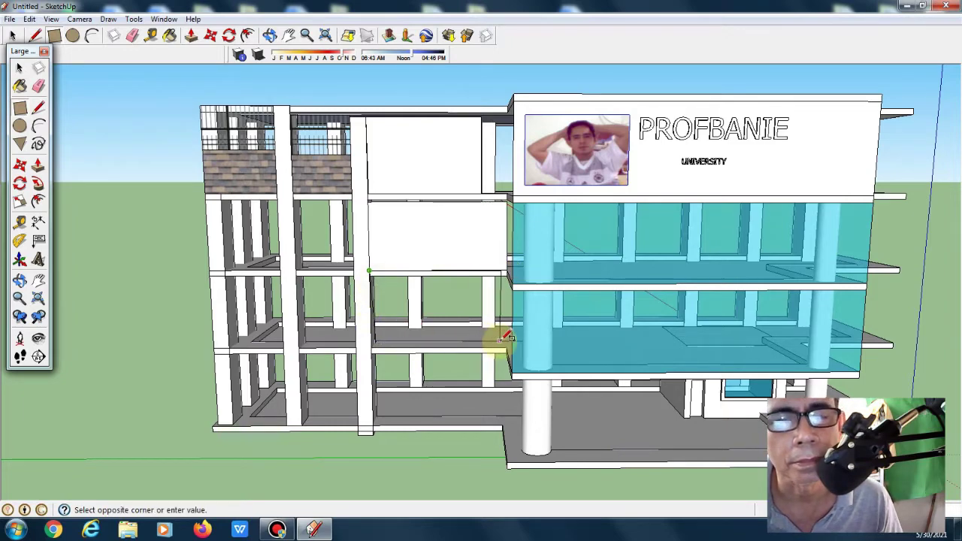
pyautogui.click(509, 346)
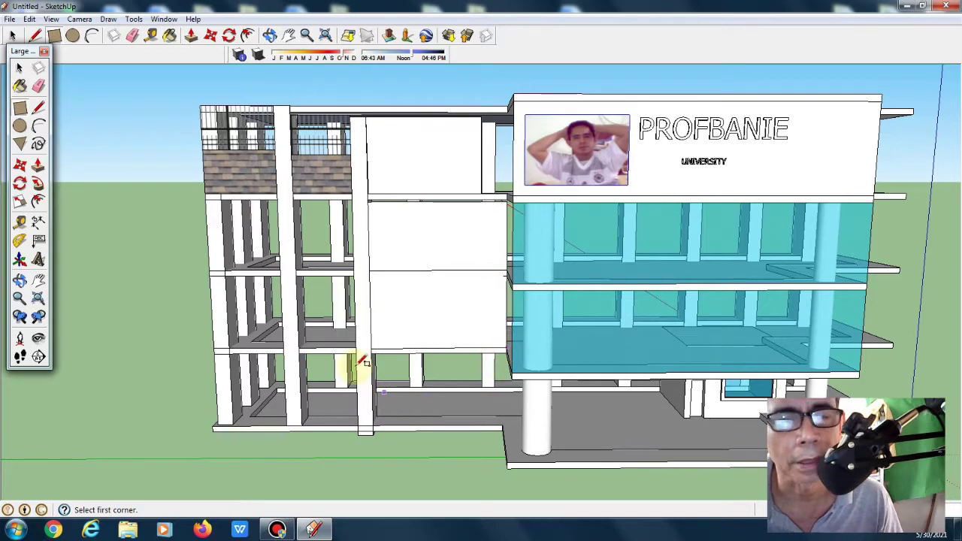
pyautogui.click(221, 203)
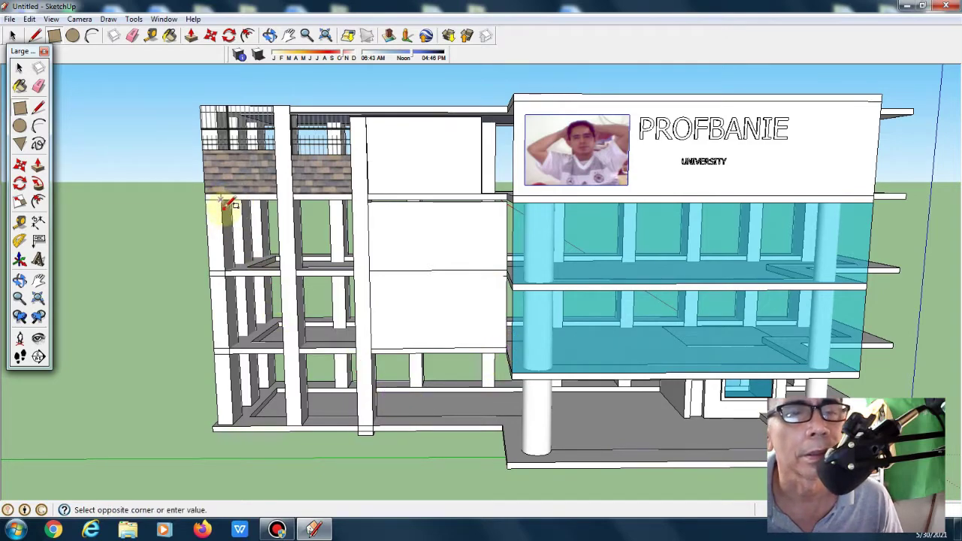